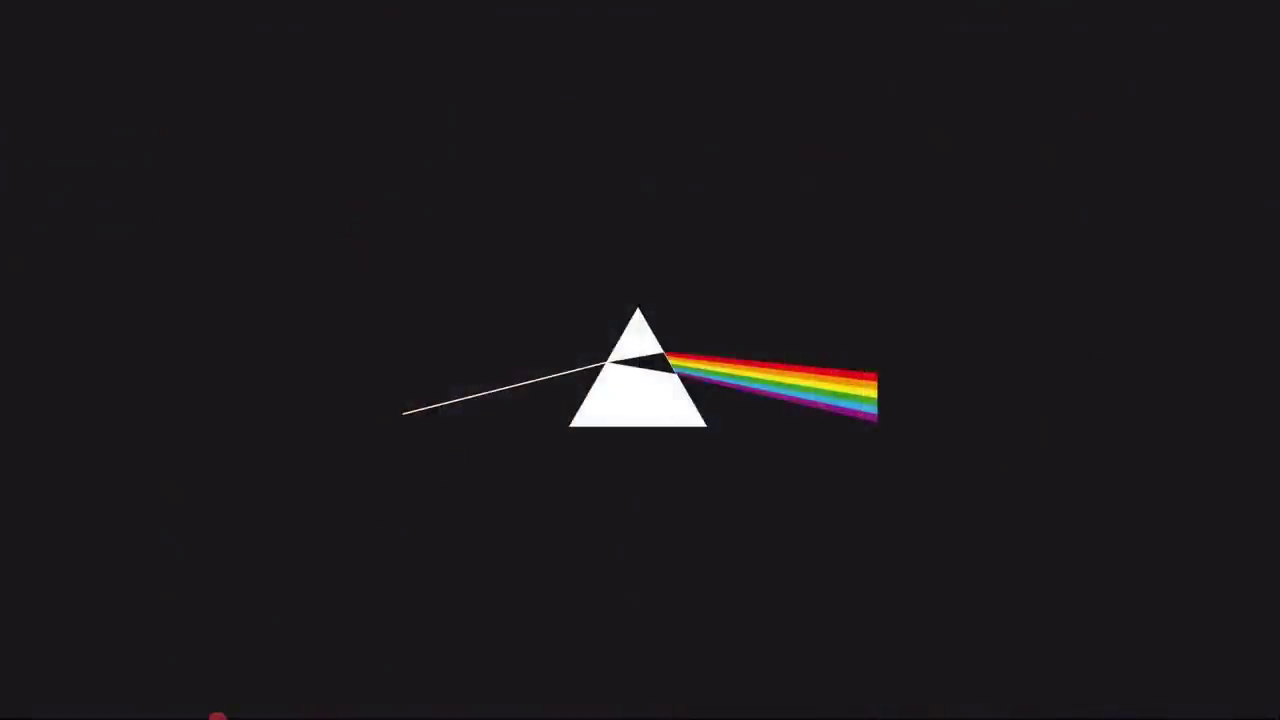
Bring up the empty Photoshop workspace from the taskbar.
{"action": "left_click", "coordinate": [88, 706]}
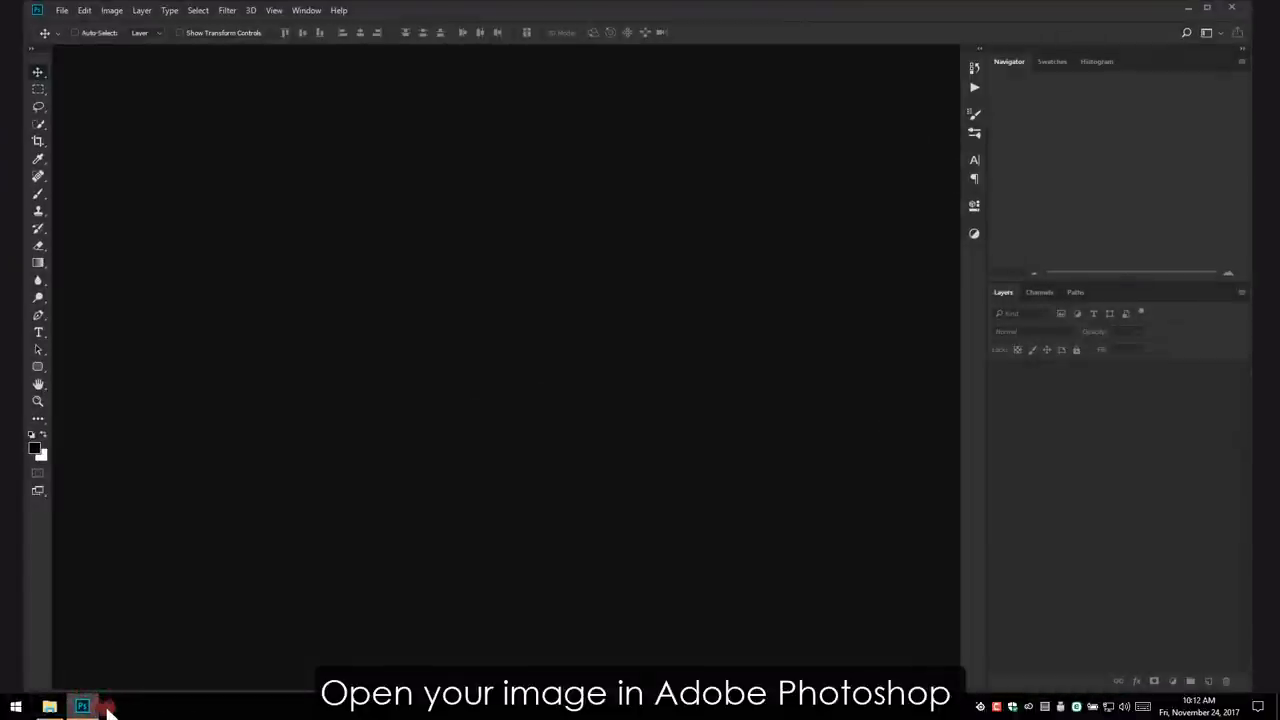
Open yaroslav-blokhin-341144.jpg from the HDR Tutorial folder in Photoshop.
{"action": "left_click", "coordinate": [50, 708]}
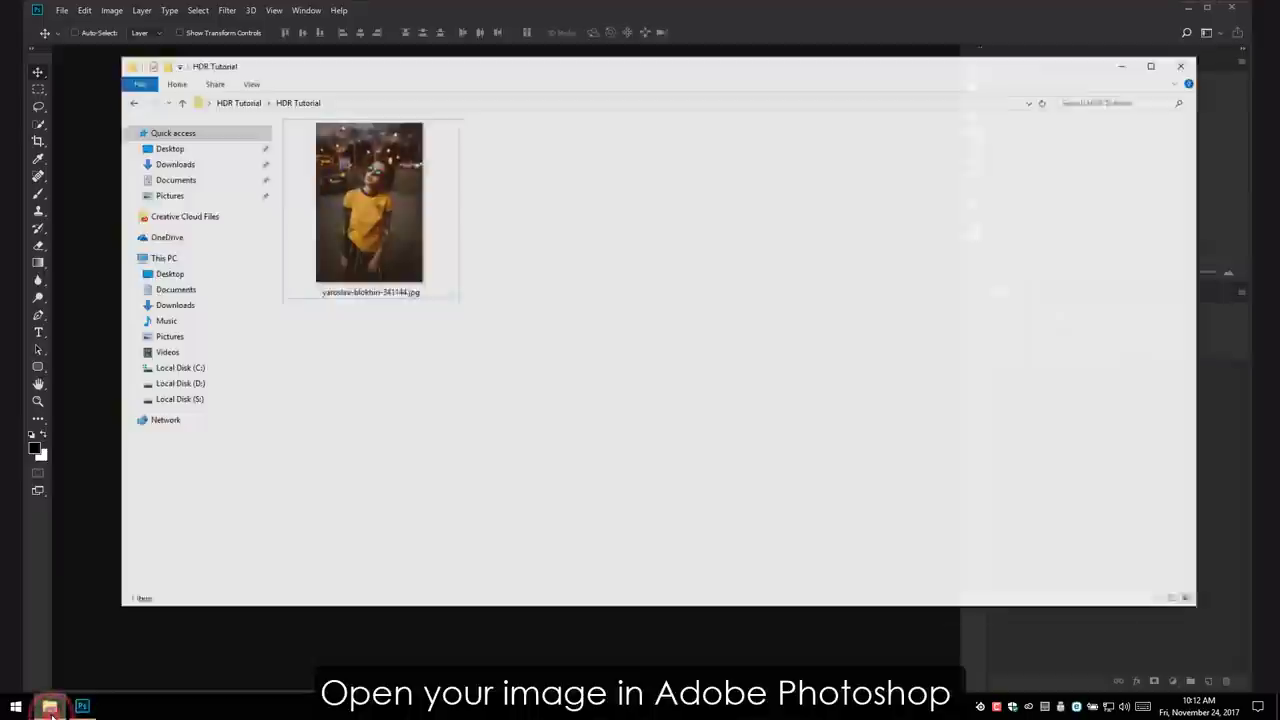
{"action": "left_click", "coordinate": [399, 213]}
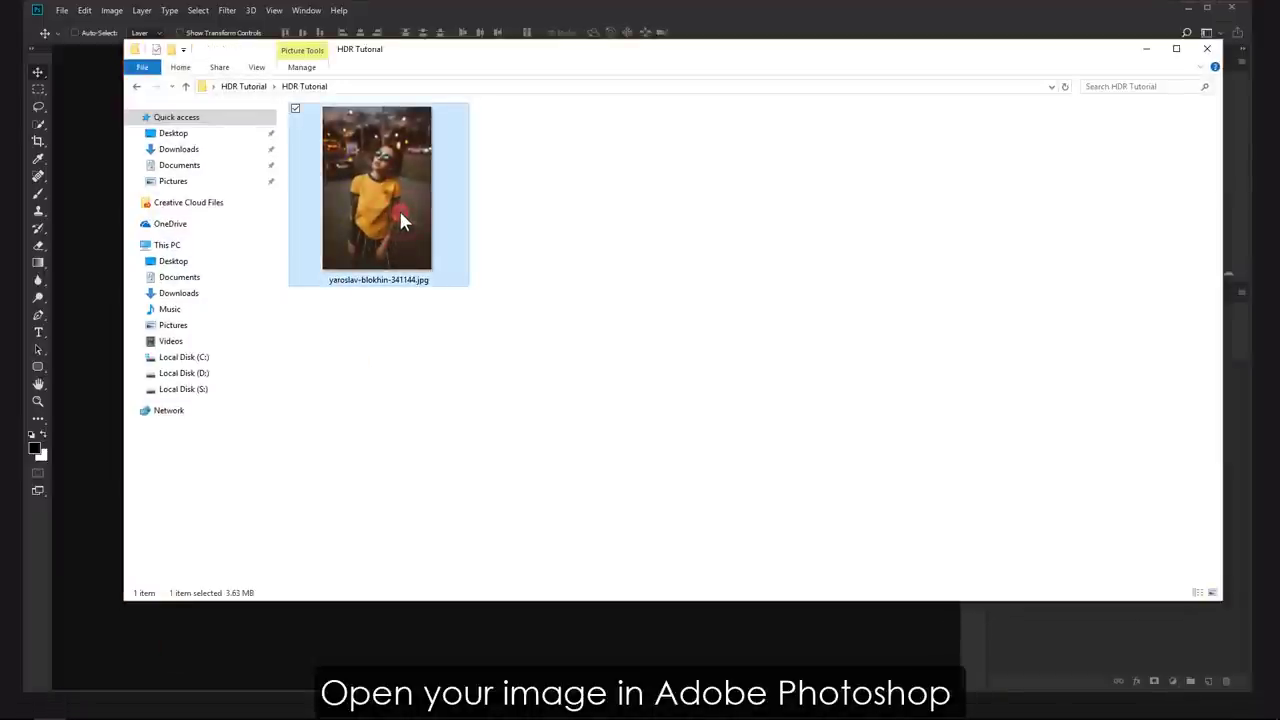
{"action": "left_click_drag", "start_coordinate": [400, 212], "coordinate": [89, 238]}
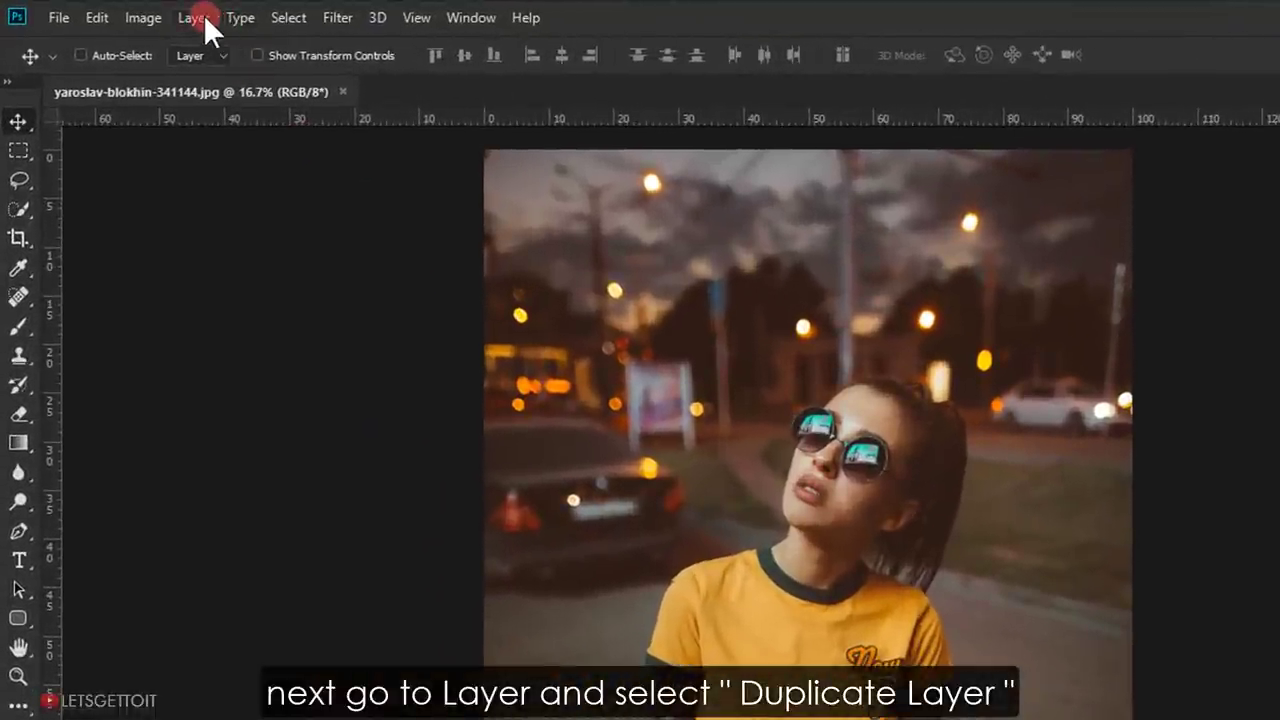
Duplicate the Background layer into a new document named High Exposure.
{"action": "left_click", "coordinate": [198, 18]}
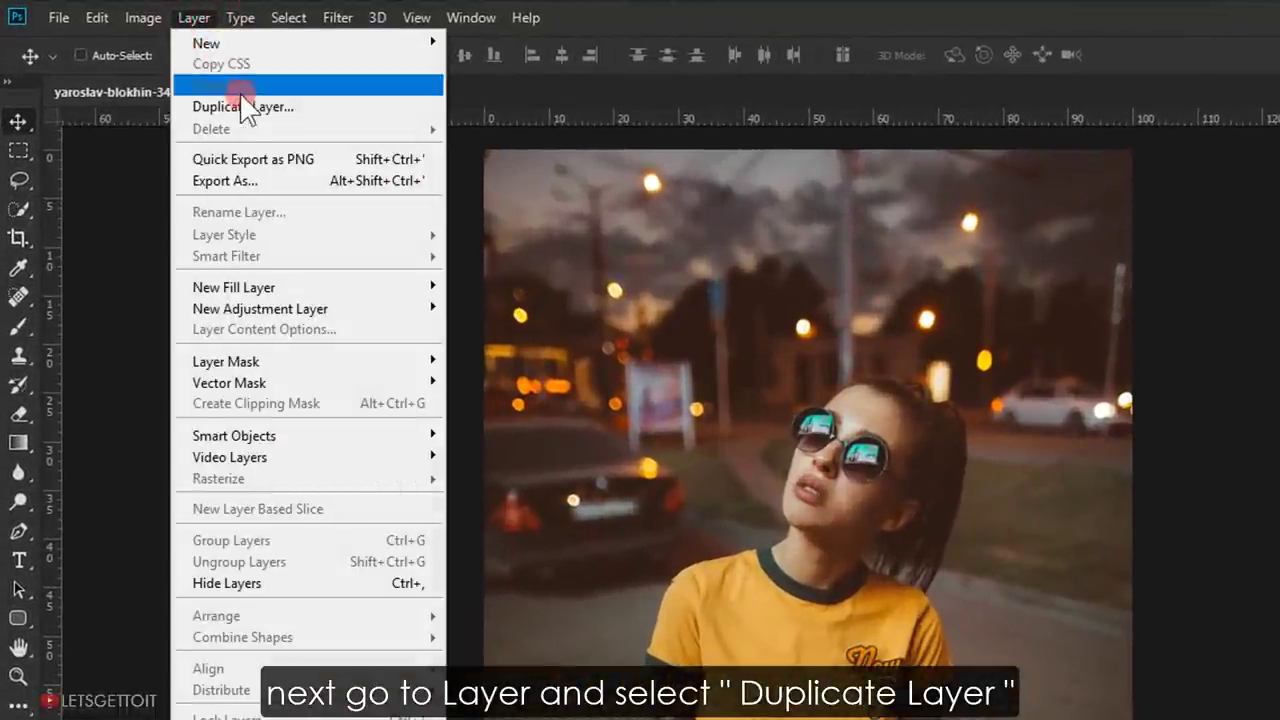
{"action": "left_click", "coordinate": [351, 112]}
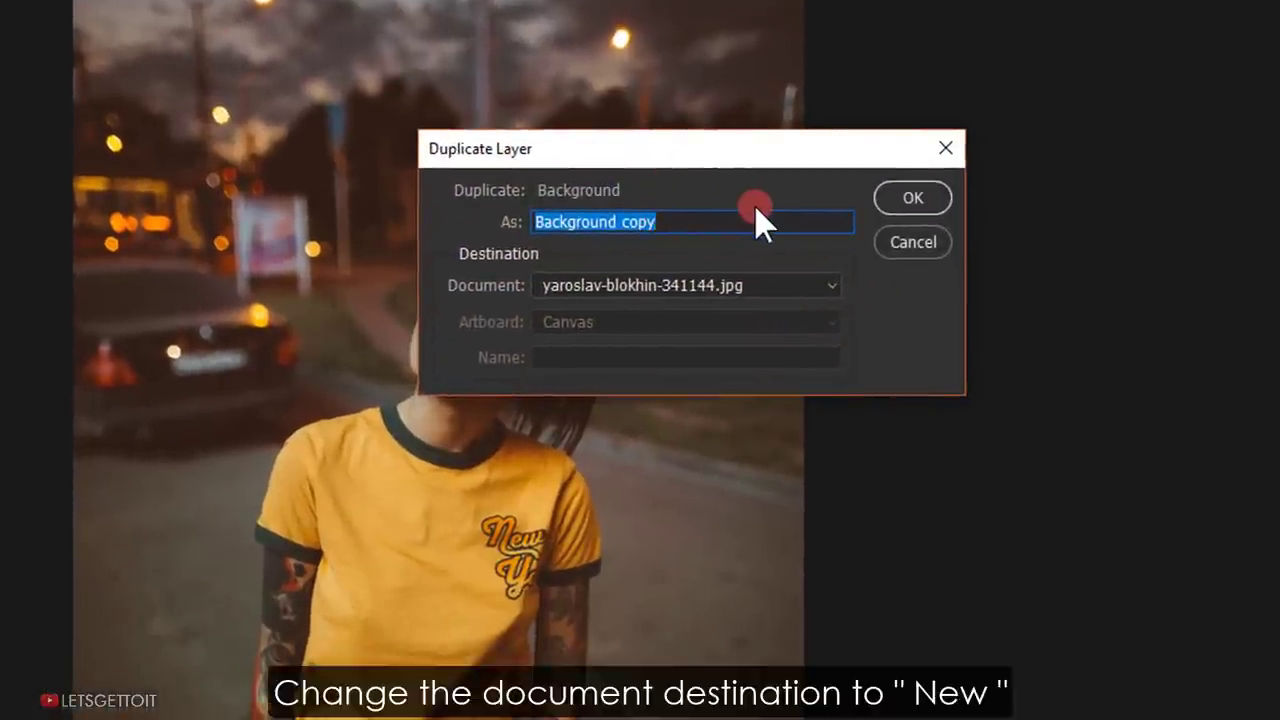
{"action": "left_click", "coordinate": [826, 286]}
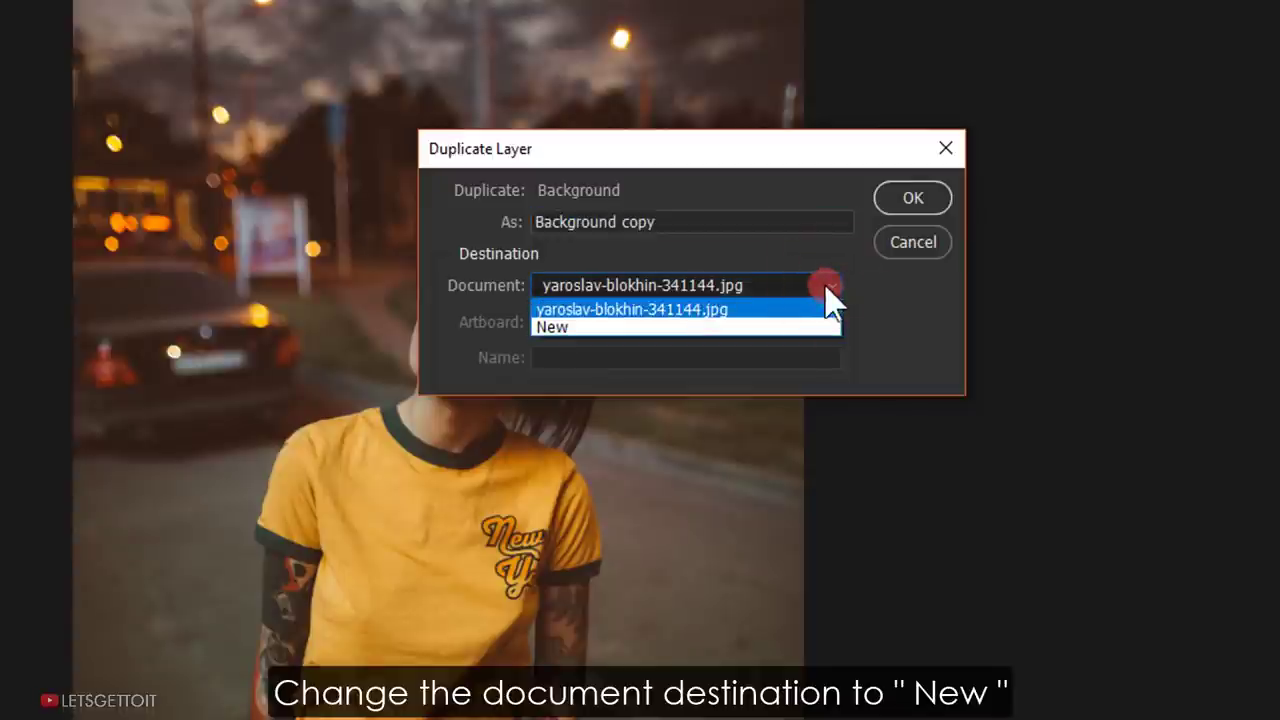
{"action": "left_click", "coordinate": [603, 324]}
{"action": "type", "text": "High Exposure"}
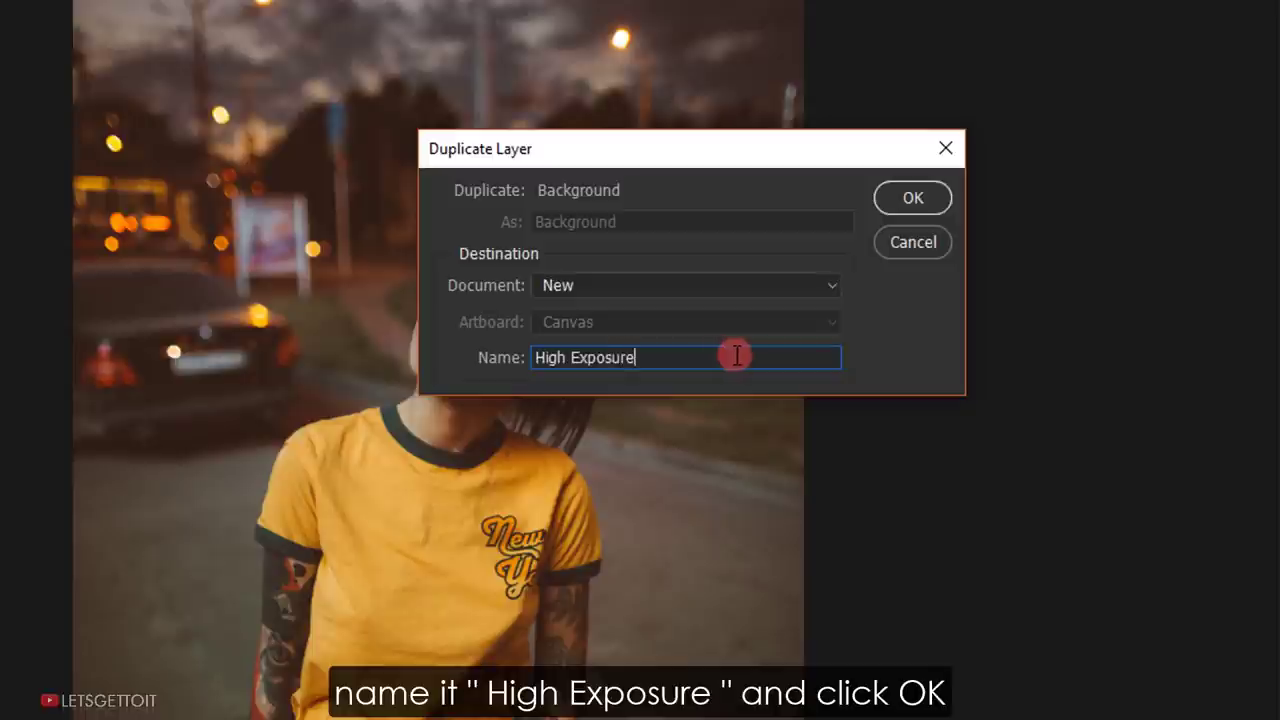
{"action": "left_click", "coordinate": [915, 200]}
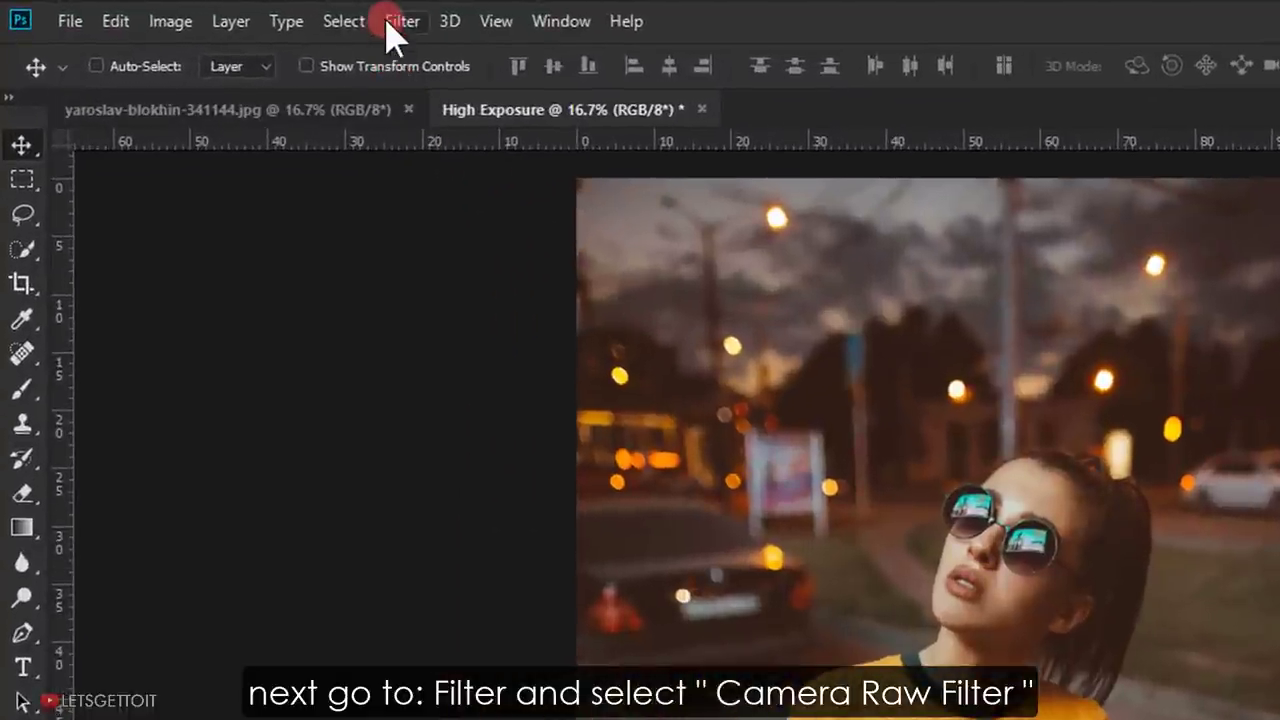
Apply Camera Raw with Exposure +1.50, Contrast -25, Highlights -100 and Whites -40.
{"action": "left_click", "coordinate": [398, 22]}
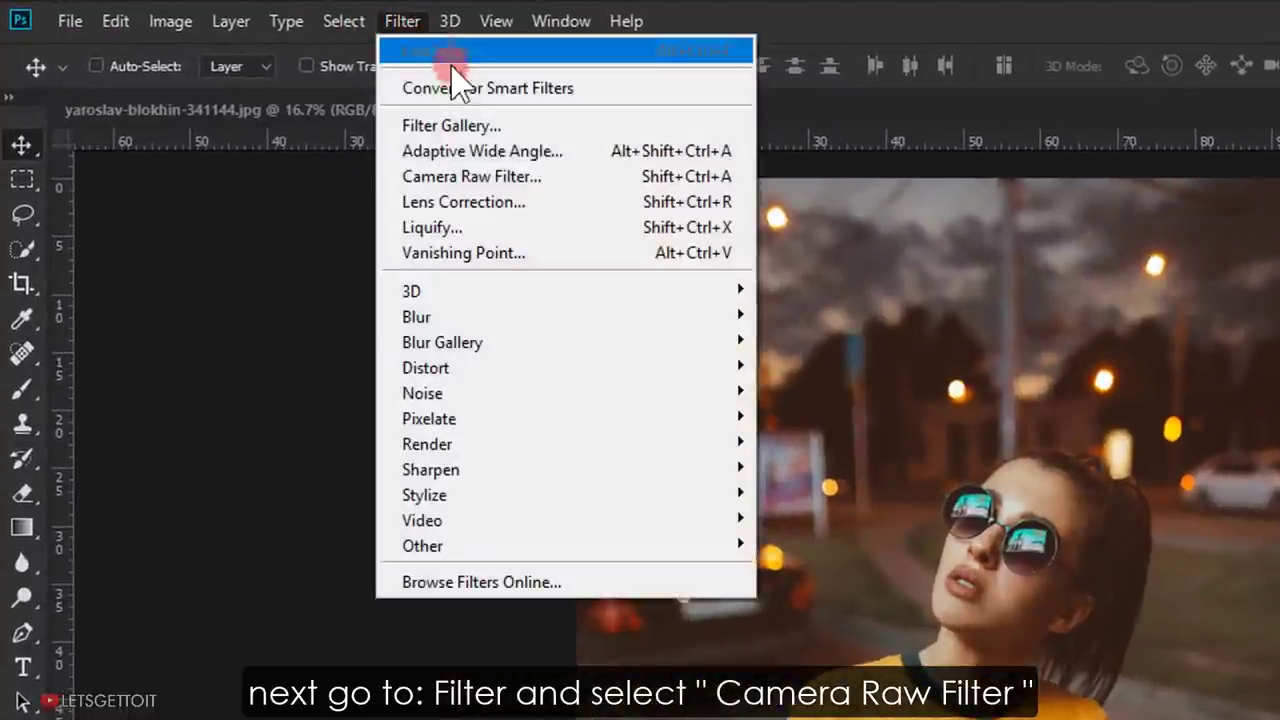
{"action": "left_click", "coordinate": [627, 178]}
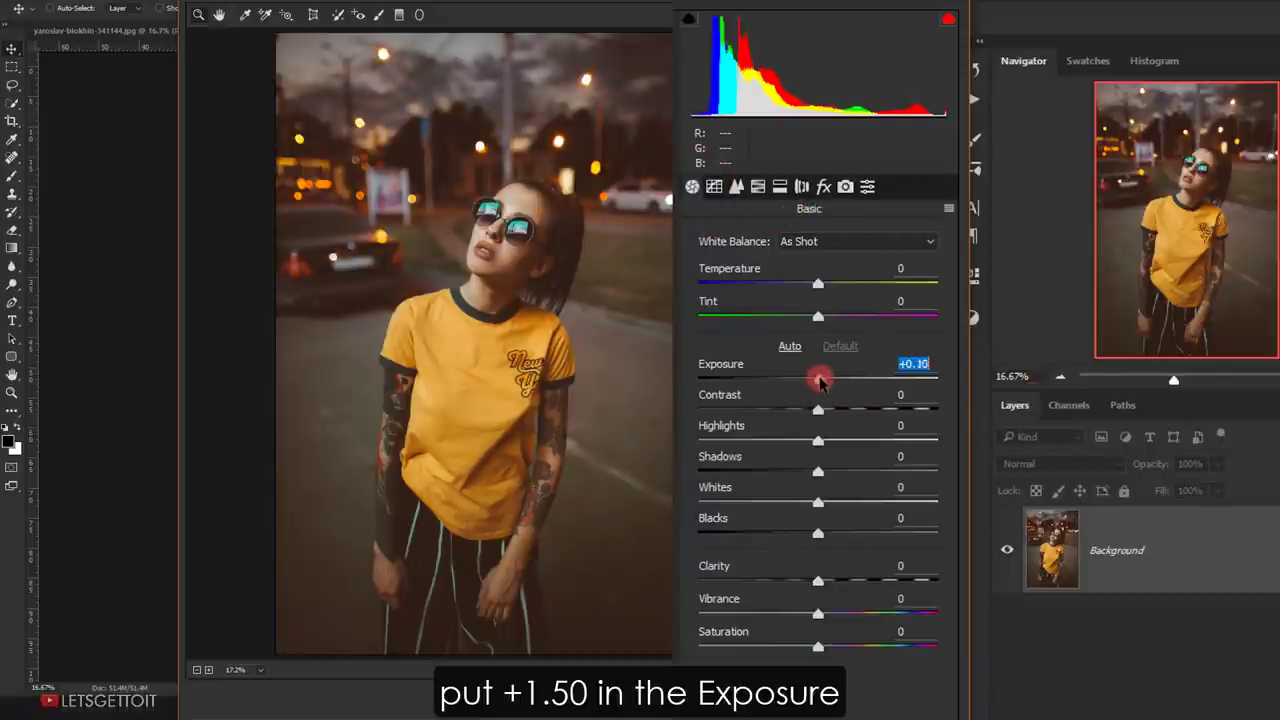
{"action": "left_click_drag", "start_coordinate": [818, 380], "coordinate": [935, 366]}
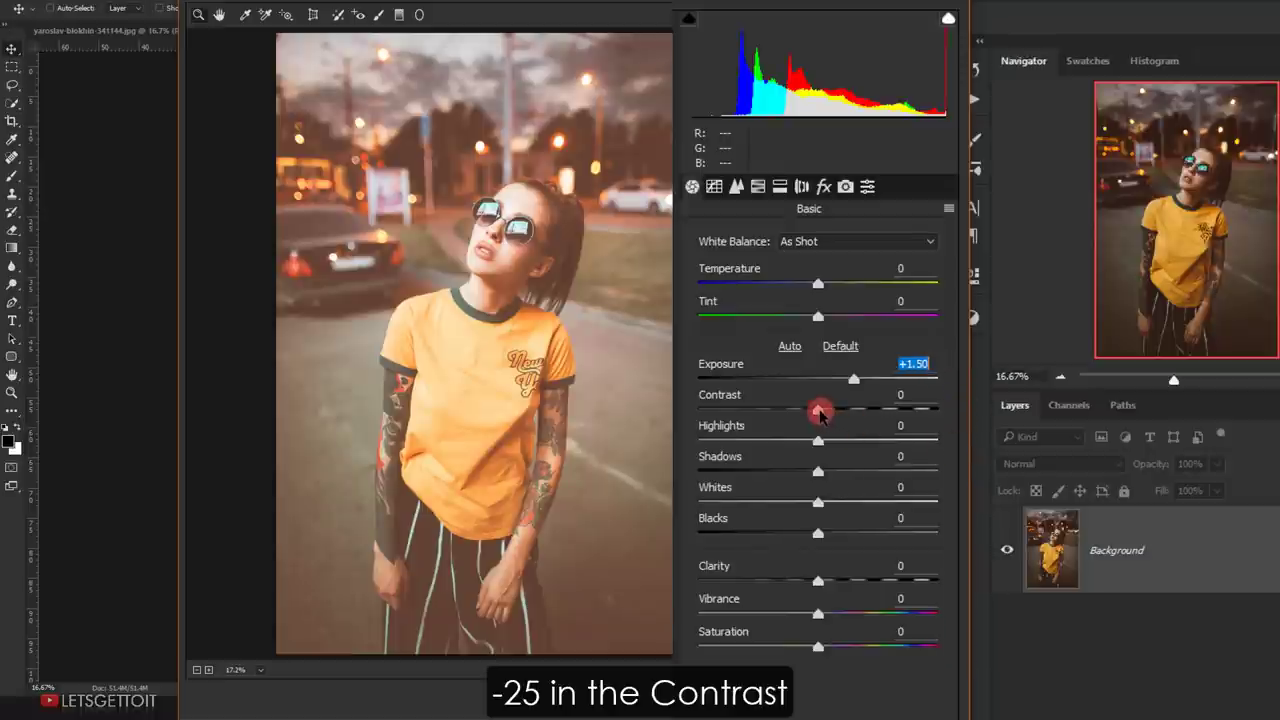
{"action": "left_click_drag", "start_coordinate": [820, 414], "coordinate": [789, 412]}
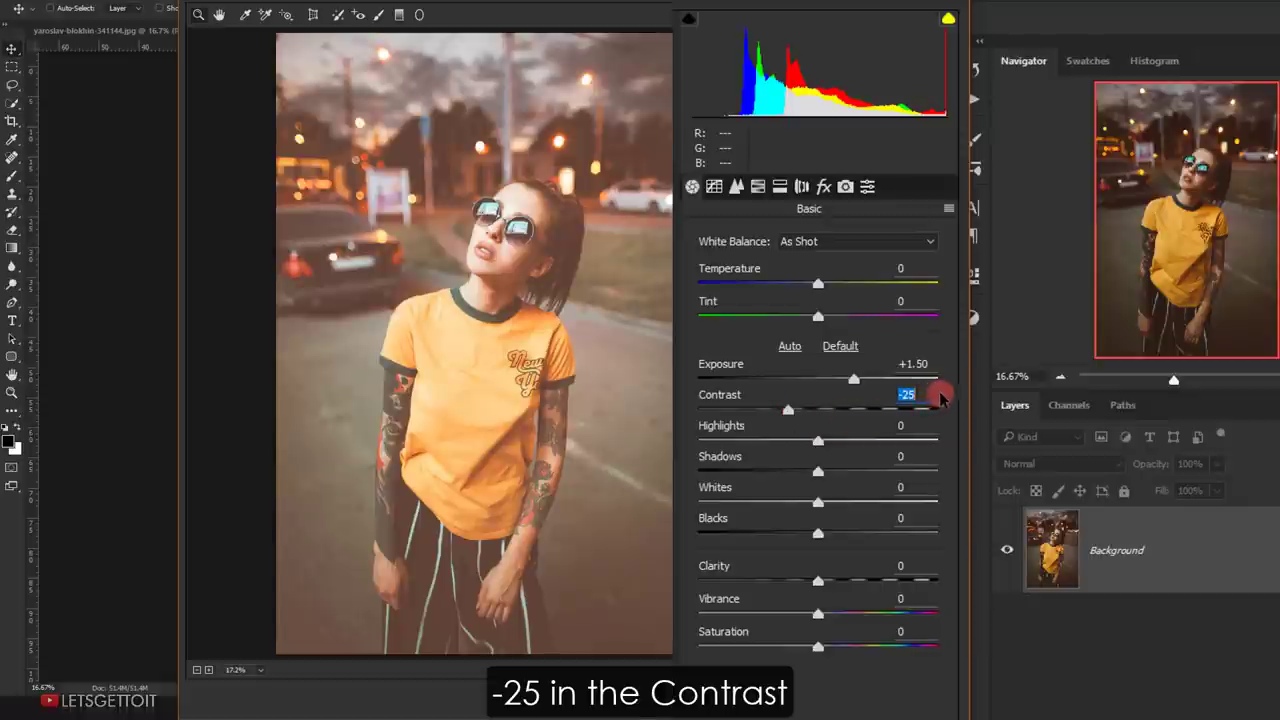
{"action": "mouse_move", "coordinate": [820, 442]}
{"action": "left_mouse_down"}
{"action": "mouse_move", "coordinate": [756, 456]}
{"action": "mouse_move", "coordinate": [714, 442]}
{"action": "mouse_move", "coordinate": [697, 462]}
{"action": "left_mouse_up"}
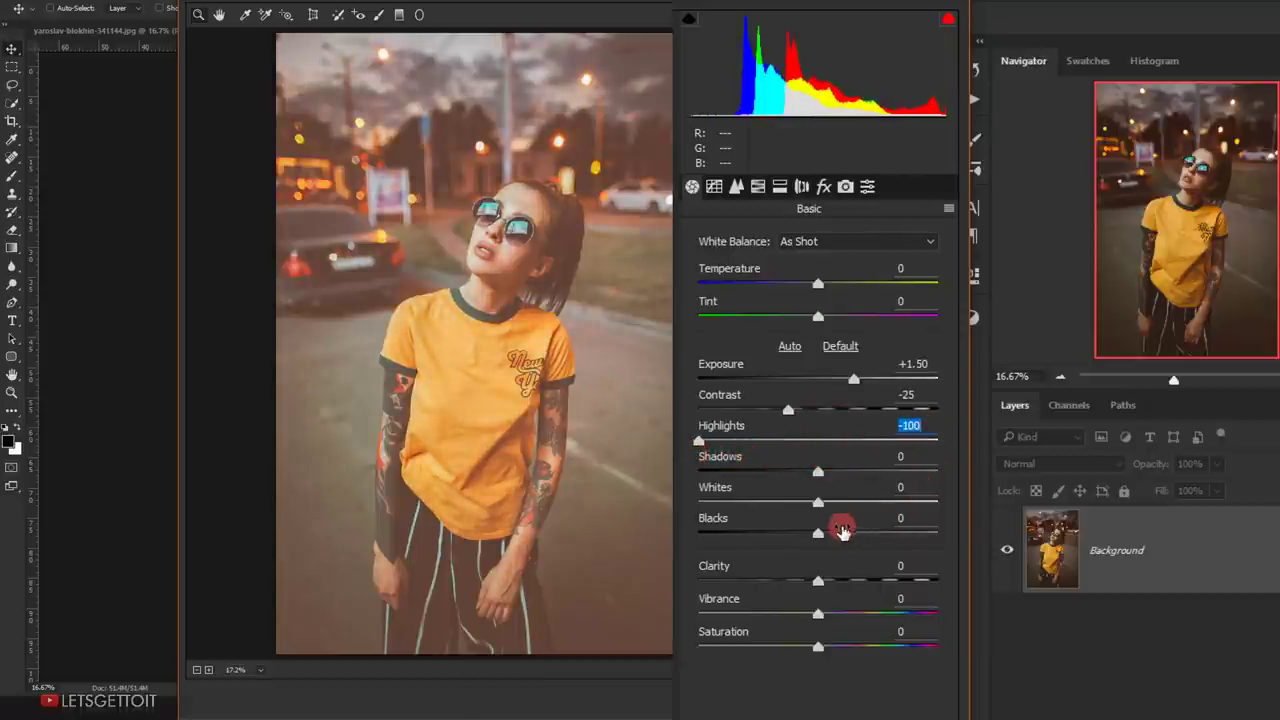
{"action": "left_click_drag", "start_coordinate": [818, 505], "coordinate": [810, 510]}
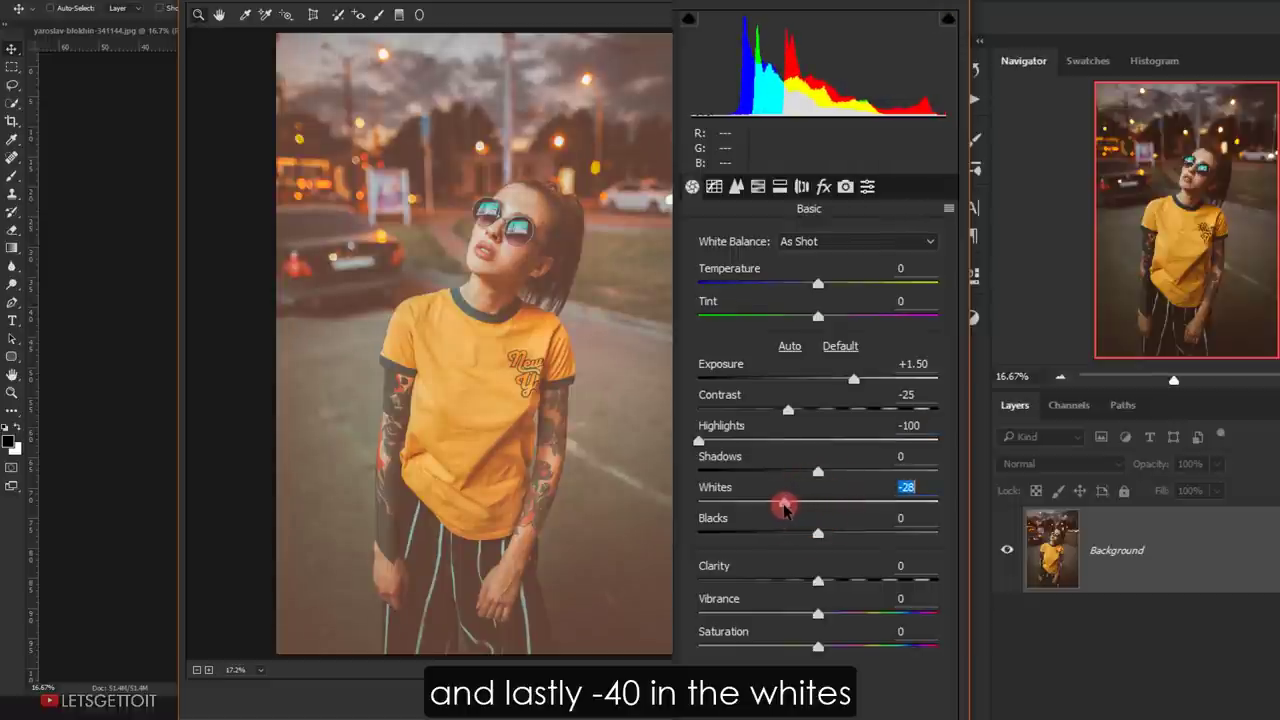
{"action": "left_click_drag", "start_coordinate": [783, 509], "coordinate": [777, 508]}
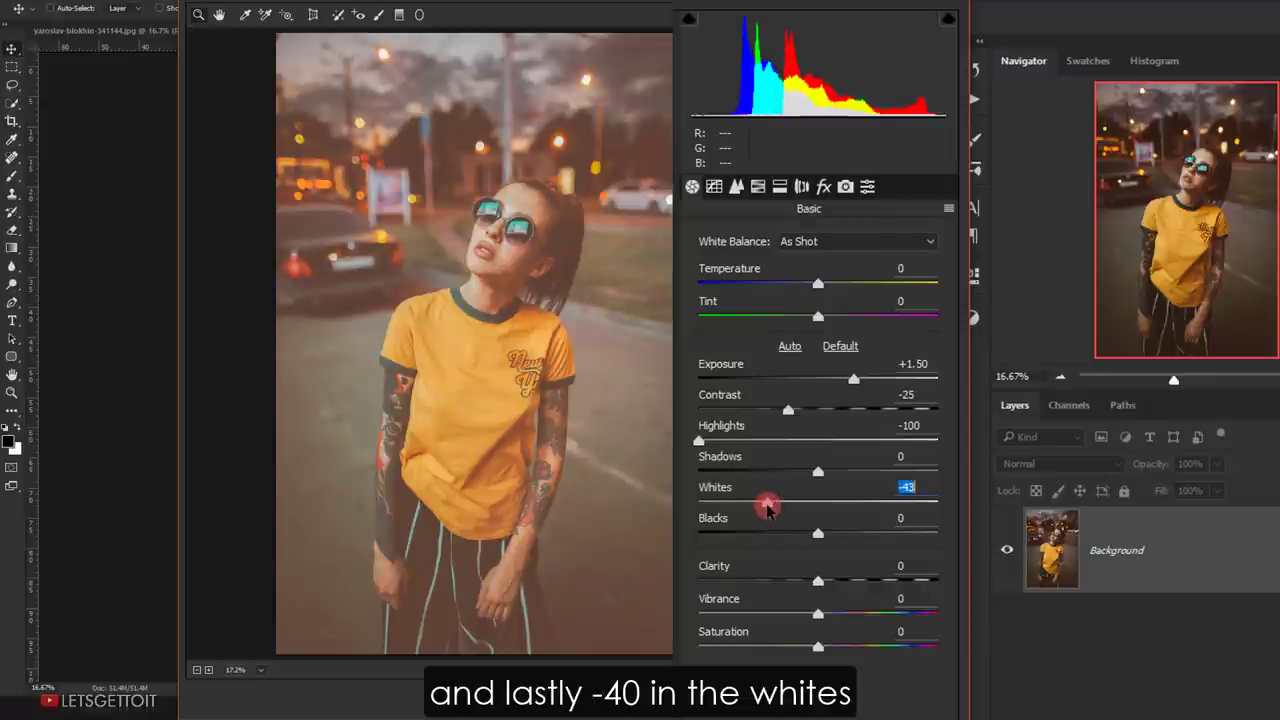
{"action": "type", "text": "-40"}
{"action": "left_click", "coordinate": [913, 487]}
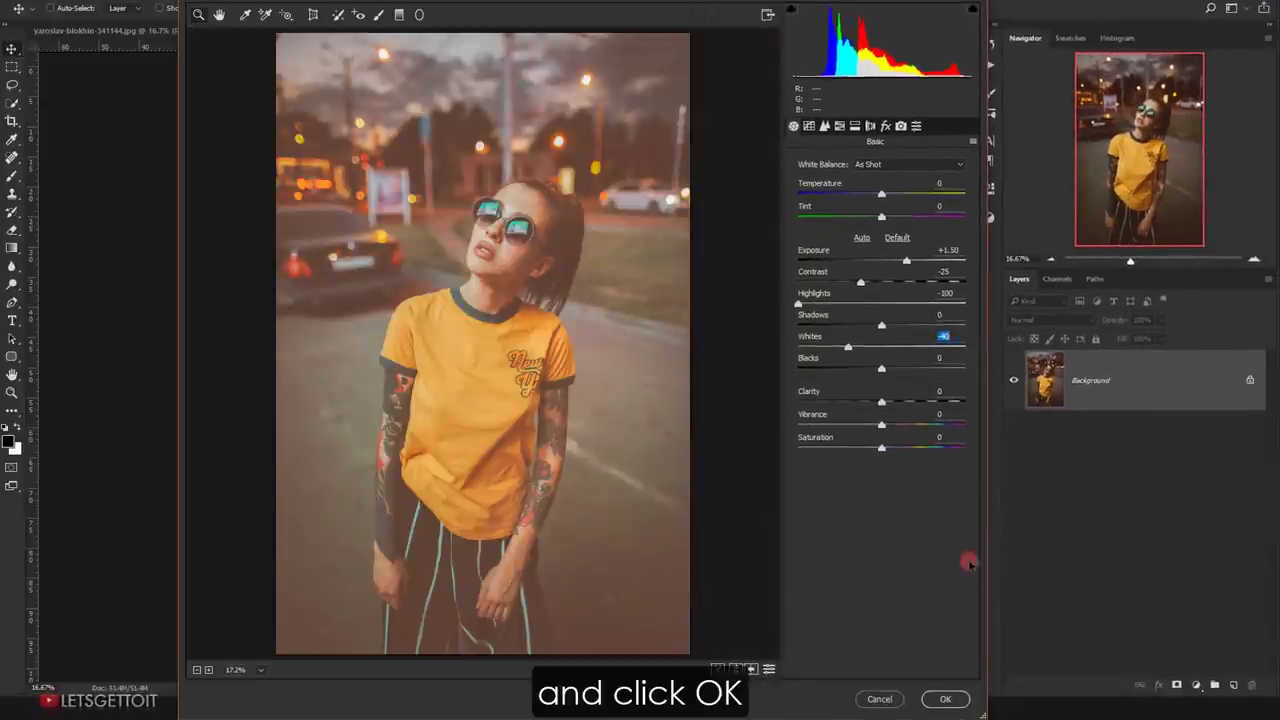
{"action": "left_click", "coordinate": [944, 699]}
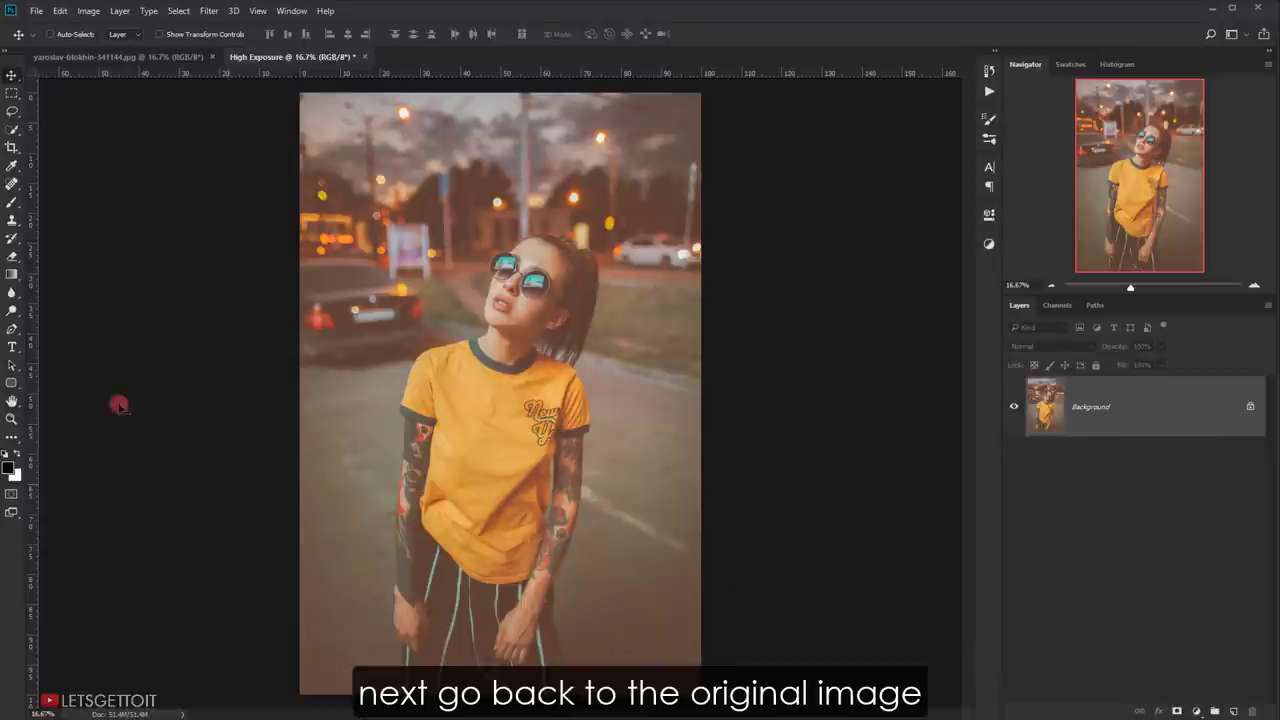
Duplicate the original photo's Background layer into a new document named Low Exposure.
{"action": "left_click", "coordinate": [176, 57]}
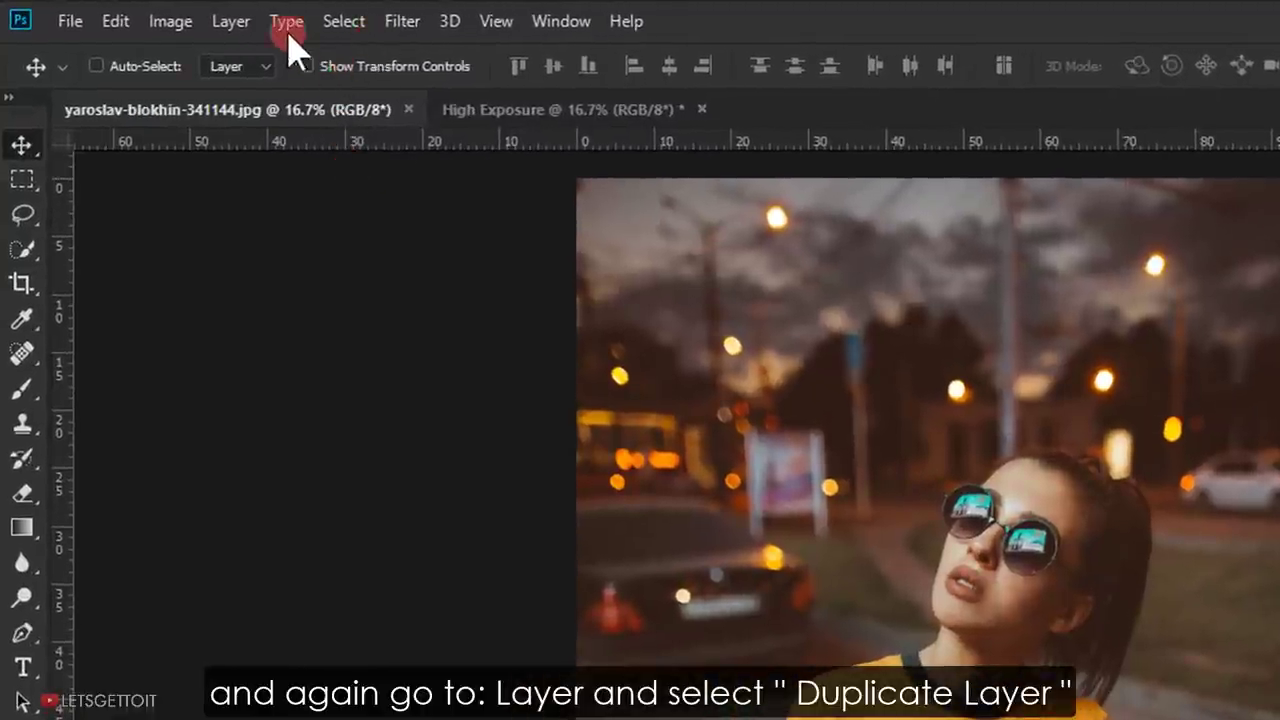
{"action": "left_click", "coordinate": [236, 22]}
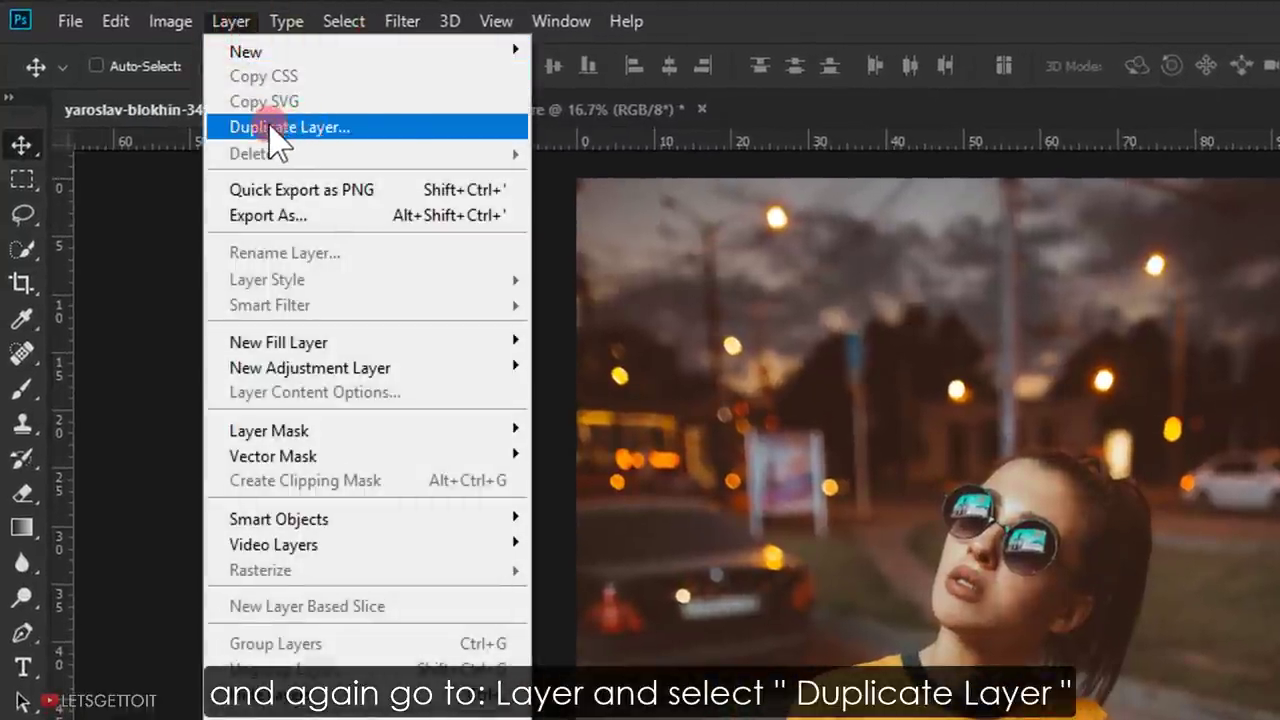
{"action": "left_click", "coordinate": [412, 127]}
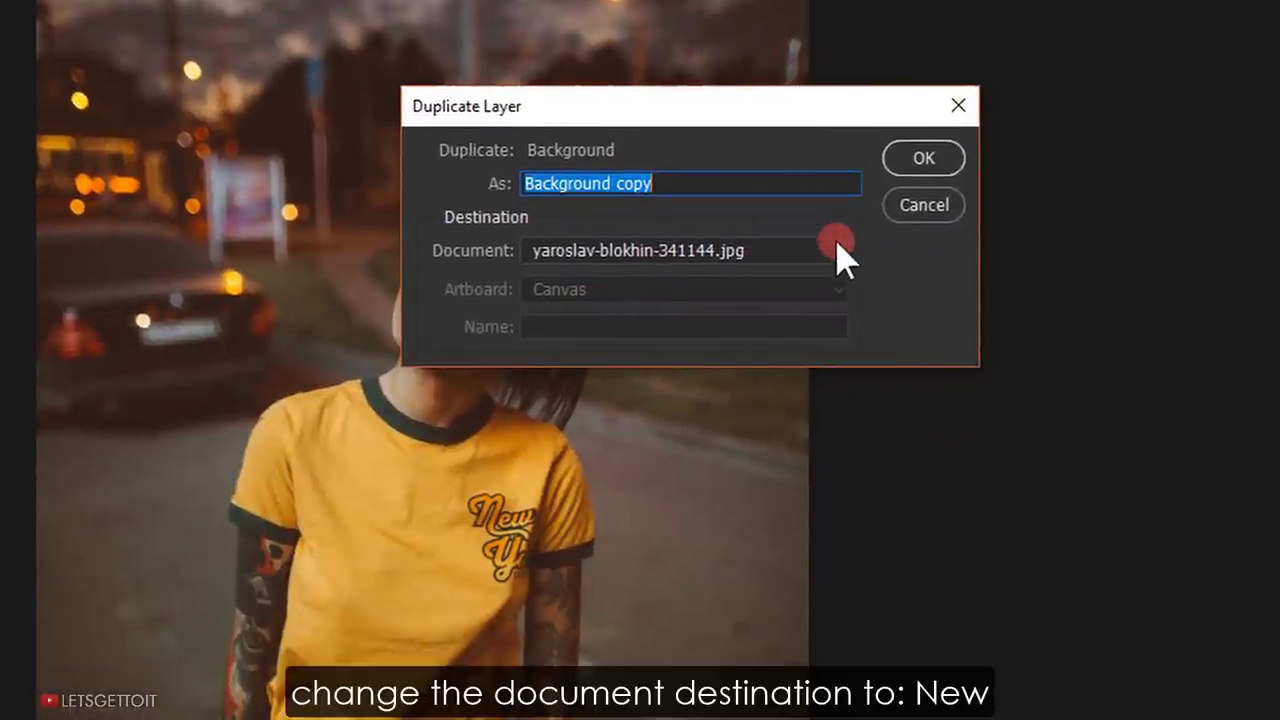
{"action": "left_click", "coordinate": [838, 250]}
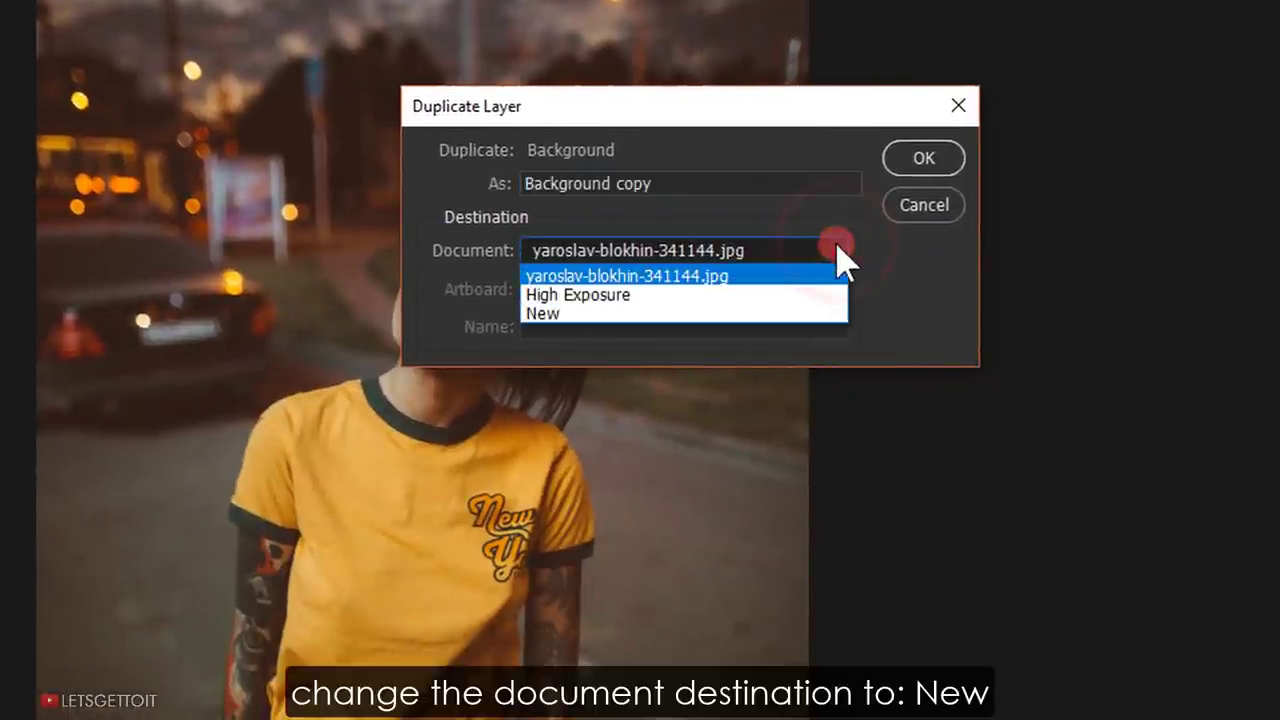
{"action": "left_click", "coordinate": [765, 313]}
{"action": "type", "text": "Low E"}
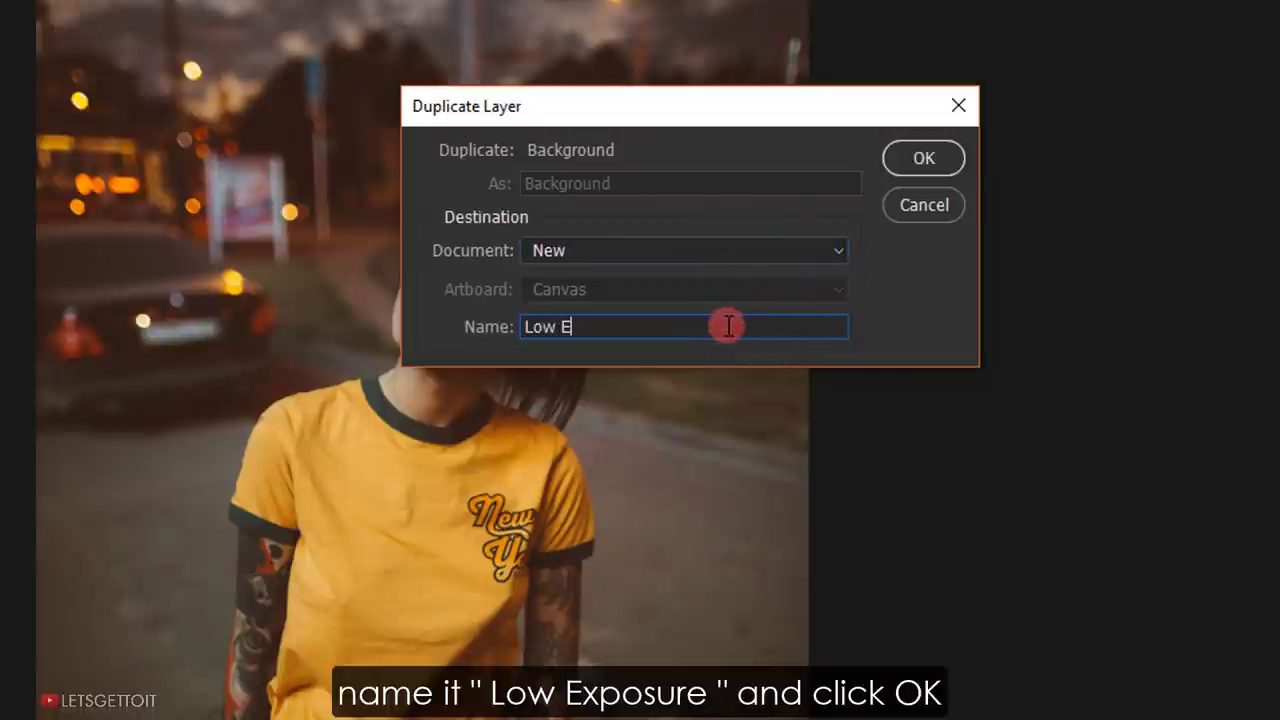
{"action": "type", "text": "xposure"}
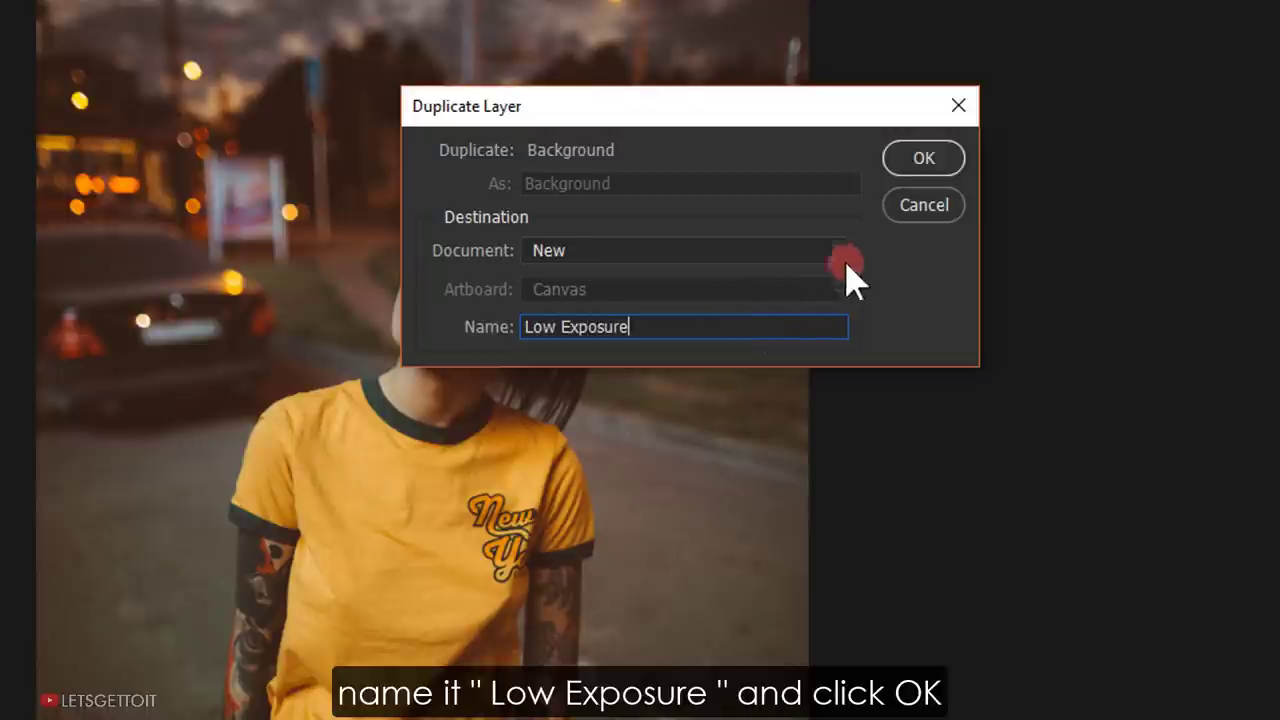
{"action": "left_click", "coordinate": [932, 166]}
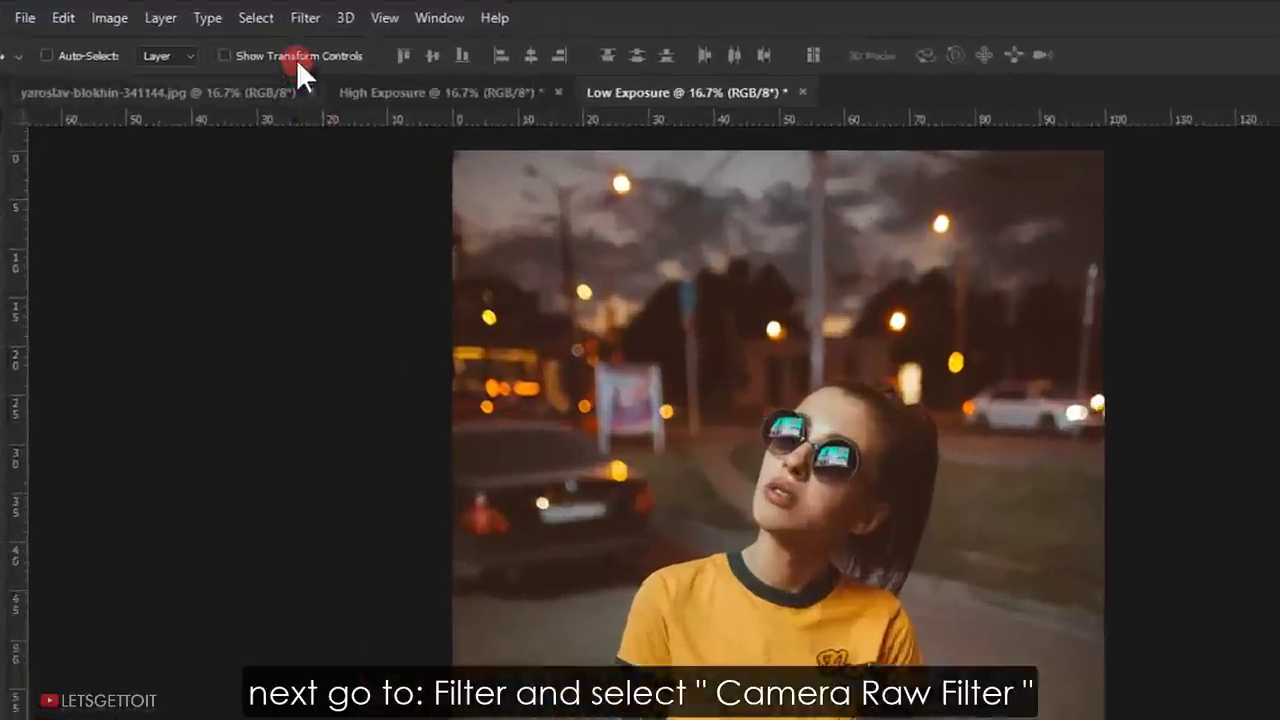
Darken the Low Exposure copy in Camera Raw: Exposure -1.50, Contrast -25, Shadows +100.
{"action": "left_click", "coordinate": [305, 19]}
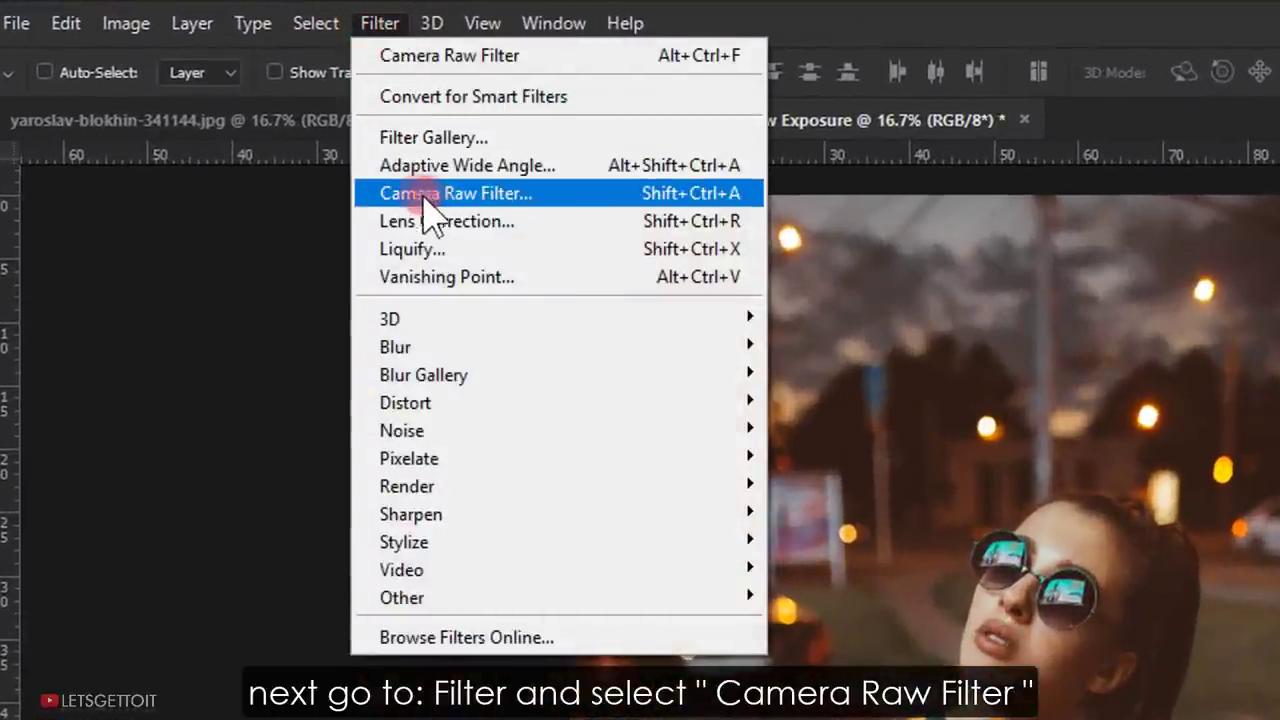
{"action": "left_click", "coordinate": [529, 195]}
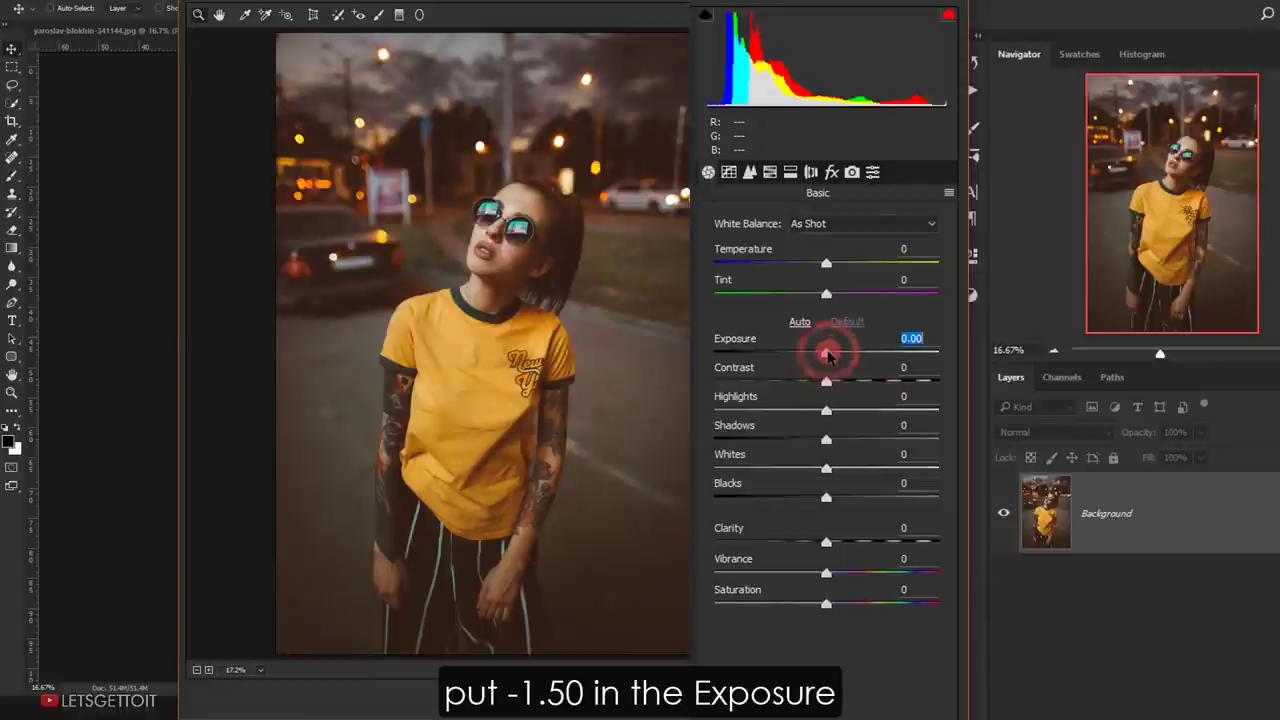
{"action": "left_click_drag", "start_coordinate": [828, 355], "coordinate": [795, 358]}
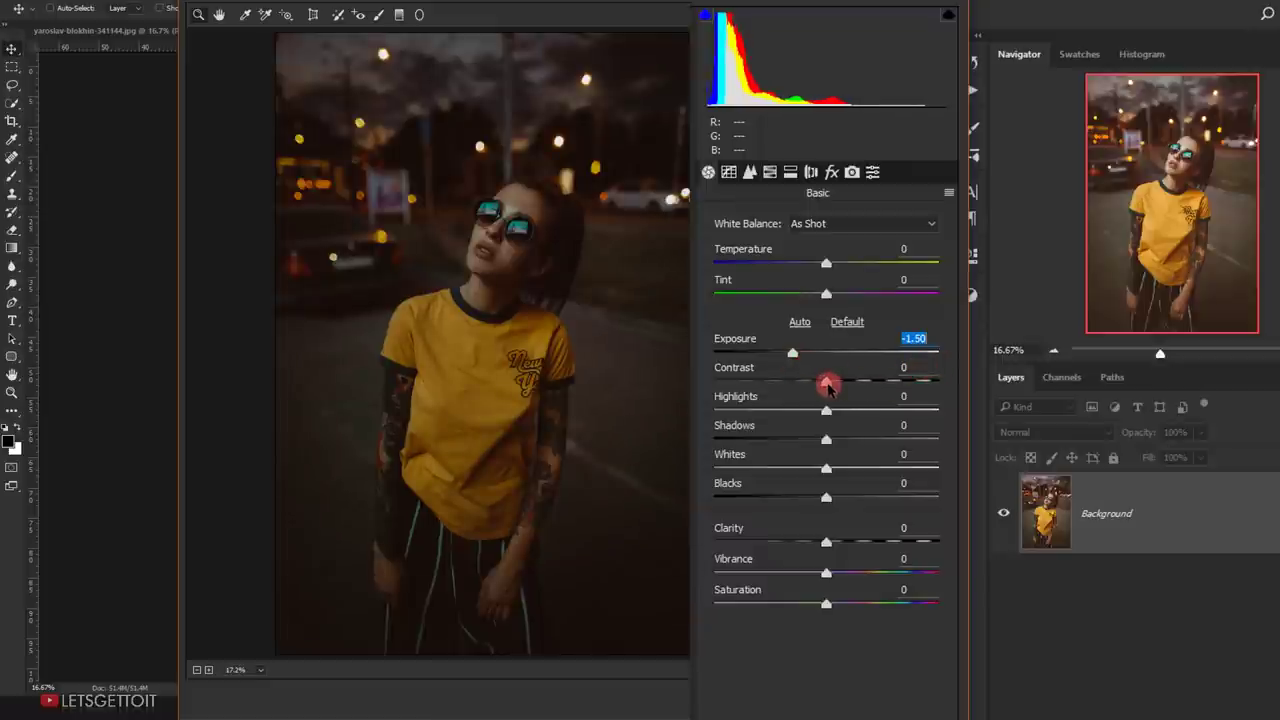
{"action": "left_click_drag", "start_coordinate": [828, 388], "coordinate": [814, 390]}
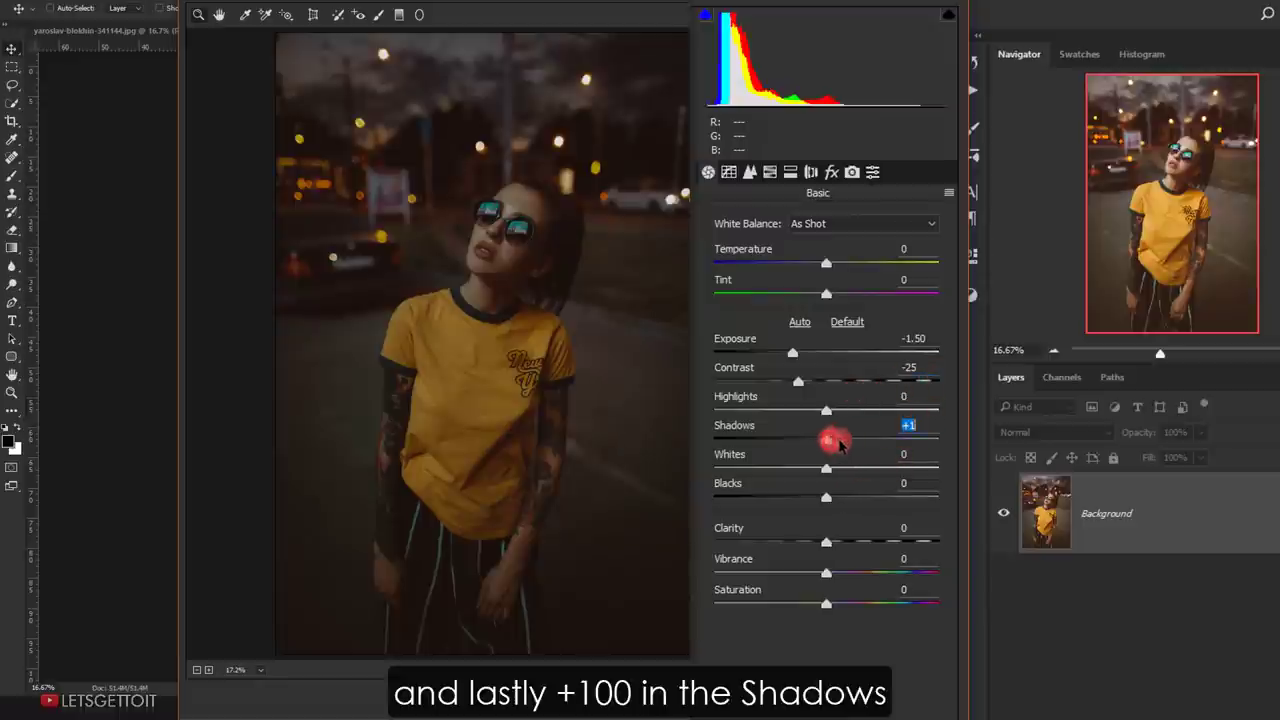
{"action": "left_click_drag", "start_coordinate": [838, 442], "coordinate": [973, 440]}
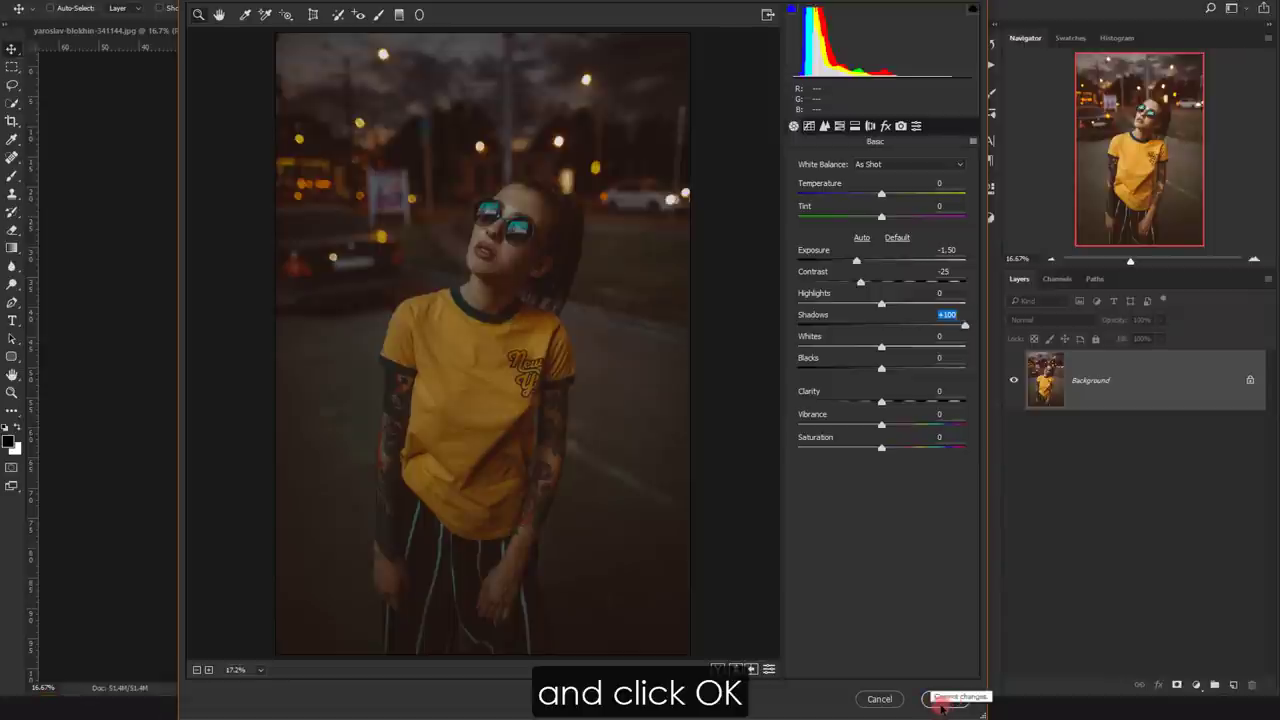
{"action": "left_click", "coordinate": [940, 705]}
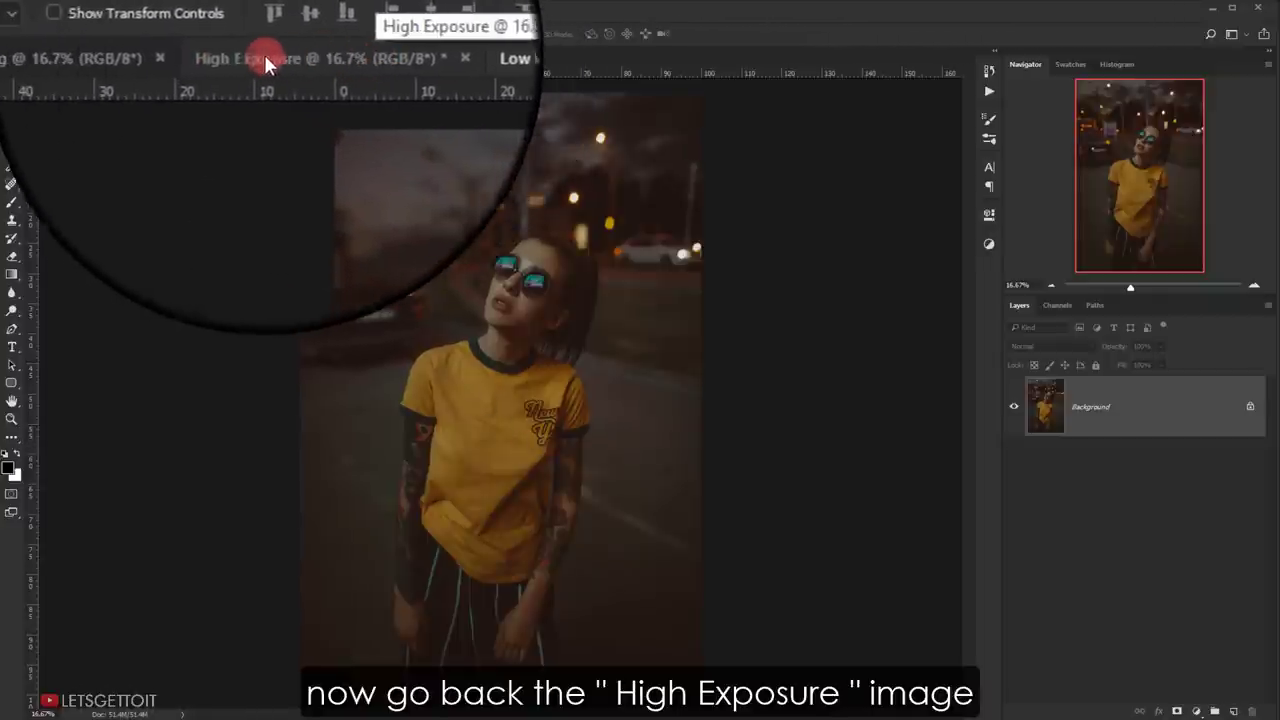
Save the High Exposure image as JPEG '1-High Exposure.jpg' at Quality 12, then close it.
{"action": "left_click", "coordinate": [303, 56]}
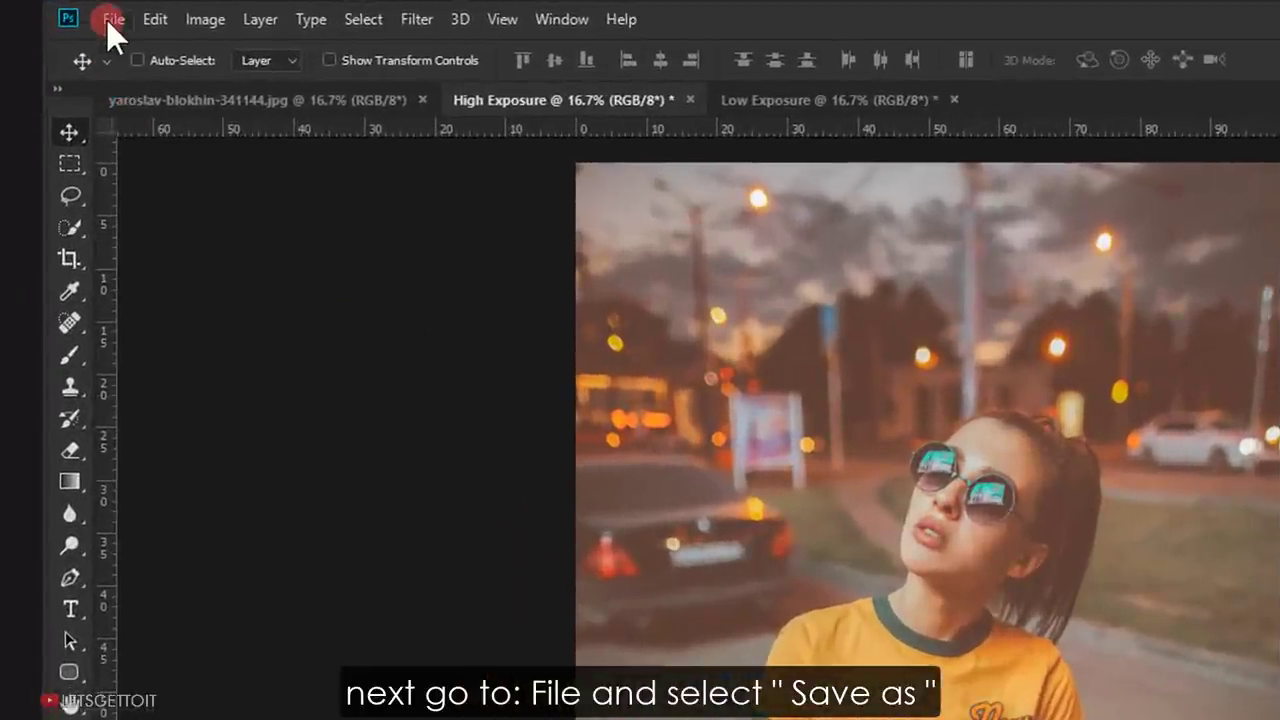
{"action": "left_click", "coordinate": [50, 12]}
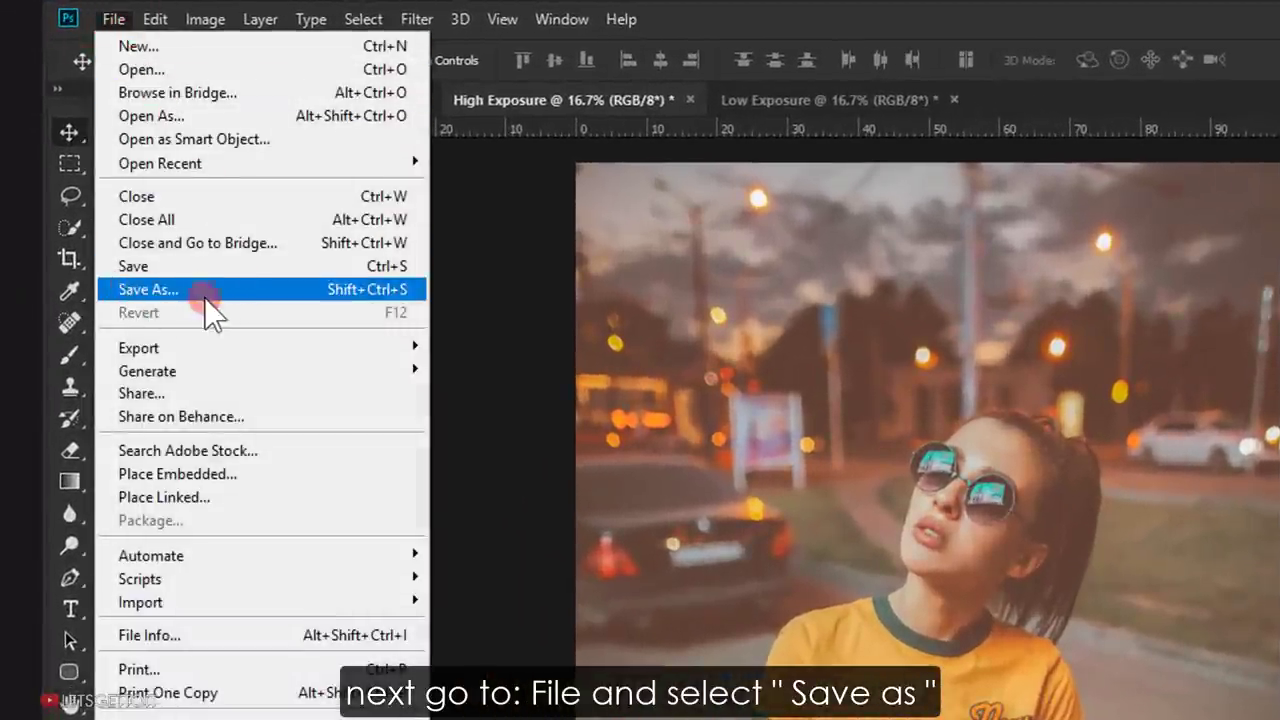
{"action": "left_click", "coordinate": [263, 289]}
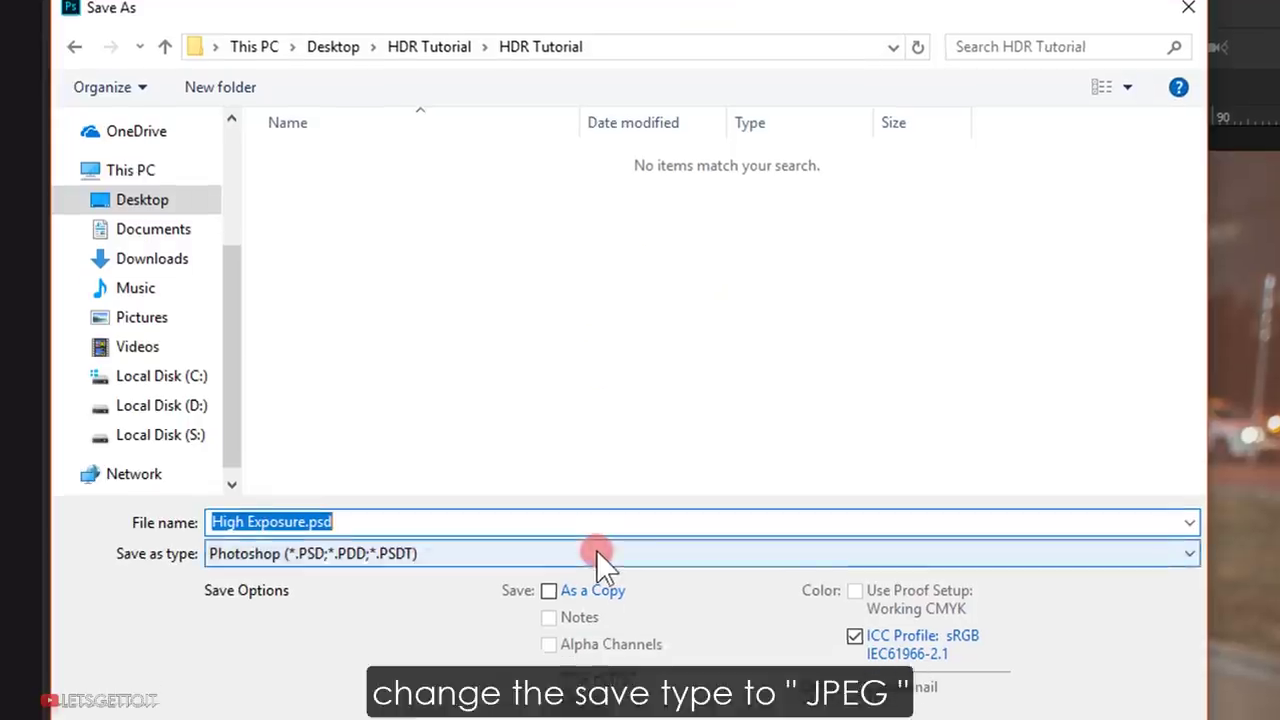
{"action": "left_click", "coordinate": [611, 390]}
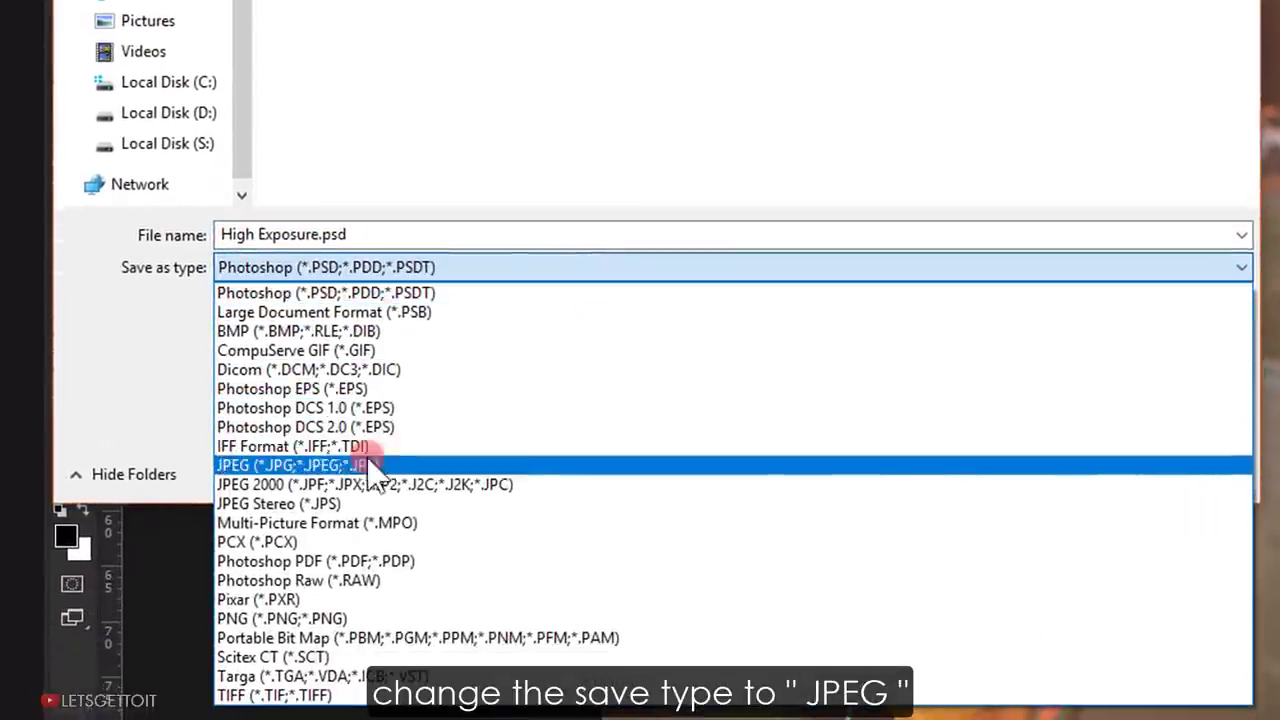
{"action": "left_click", "coordinate": [298, 468]}
{"action": "left_click", "coordinate": [414, 462]}
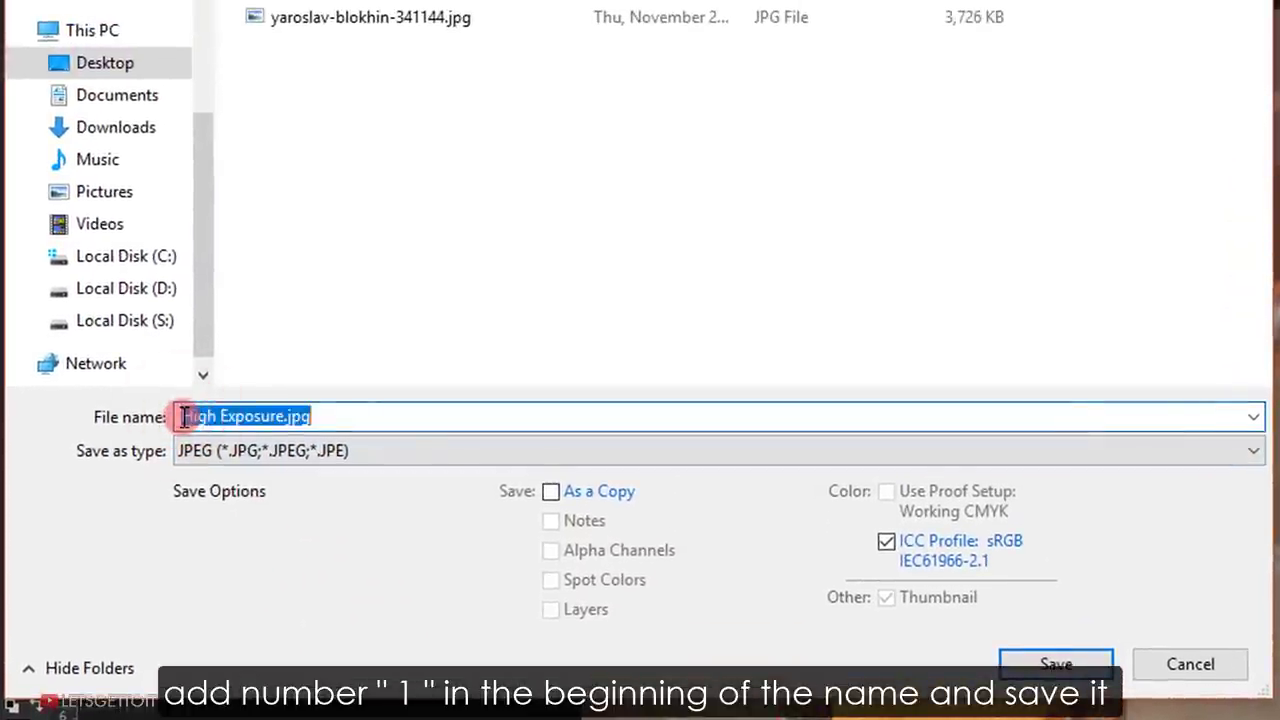
{"action": "left_click", "coordinate": [334, 416]}
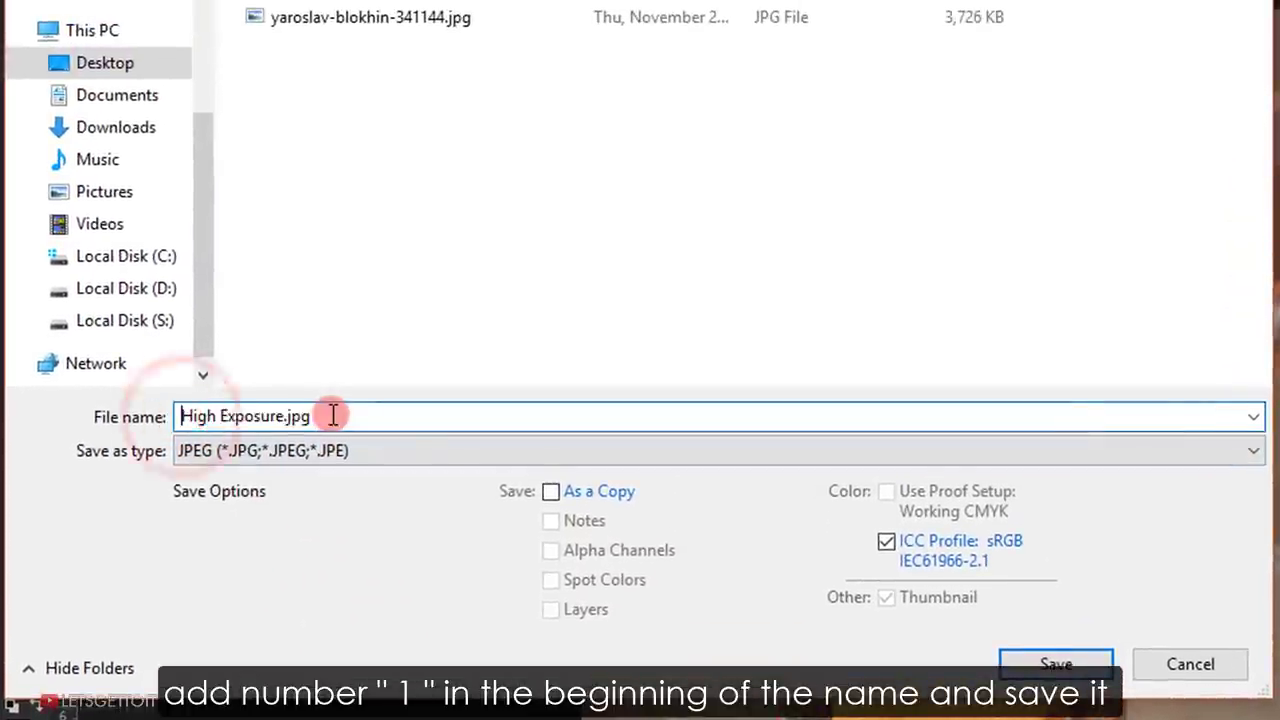
{"action": "key", "text": "Home"}
{"action": "type", "text": "1"}
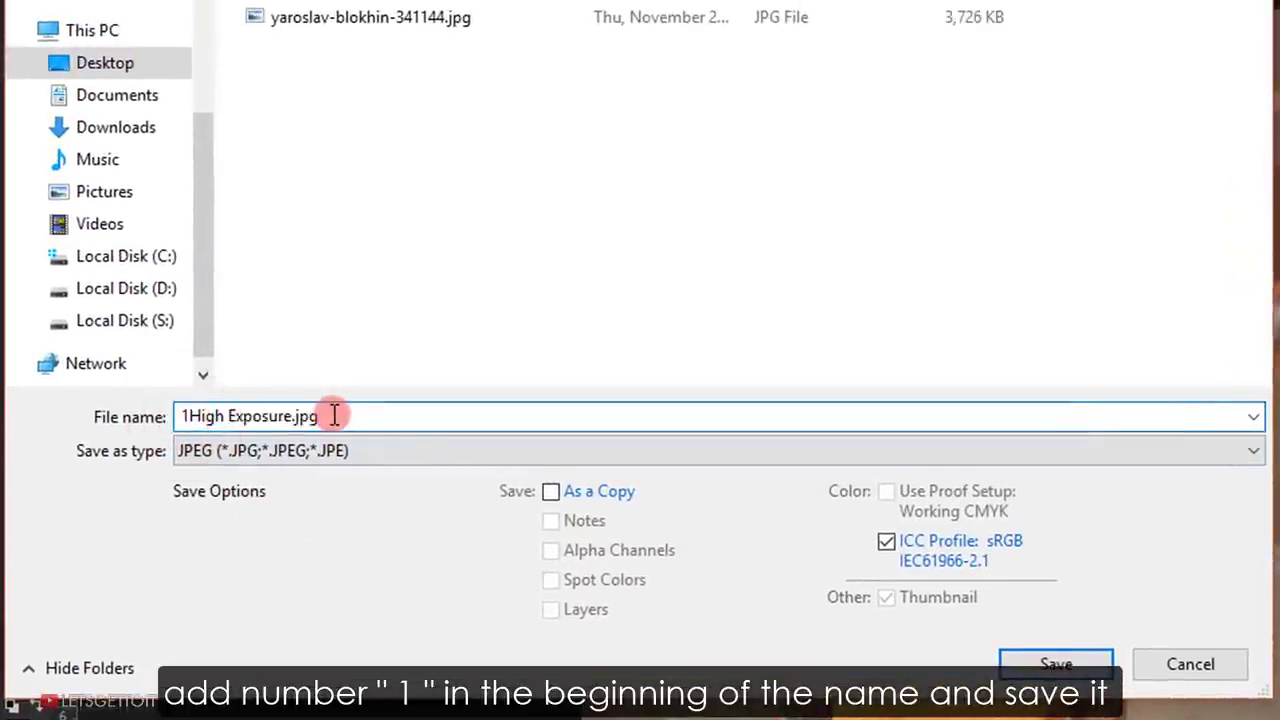
{"action": "type", "text": "-"}
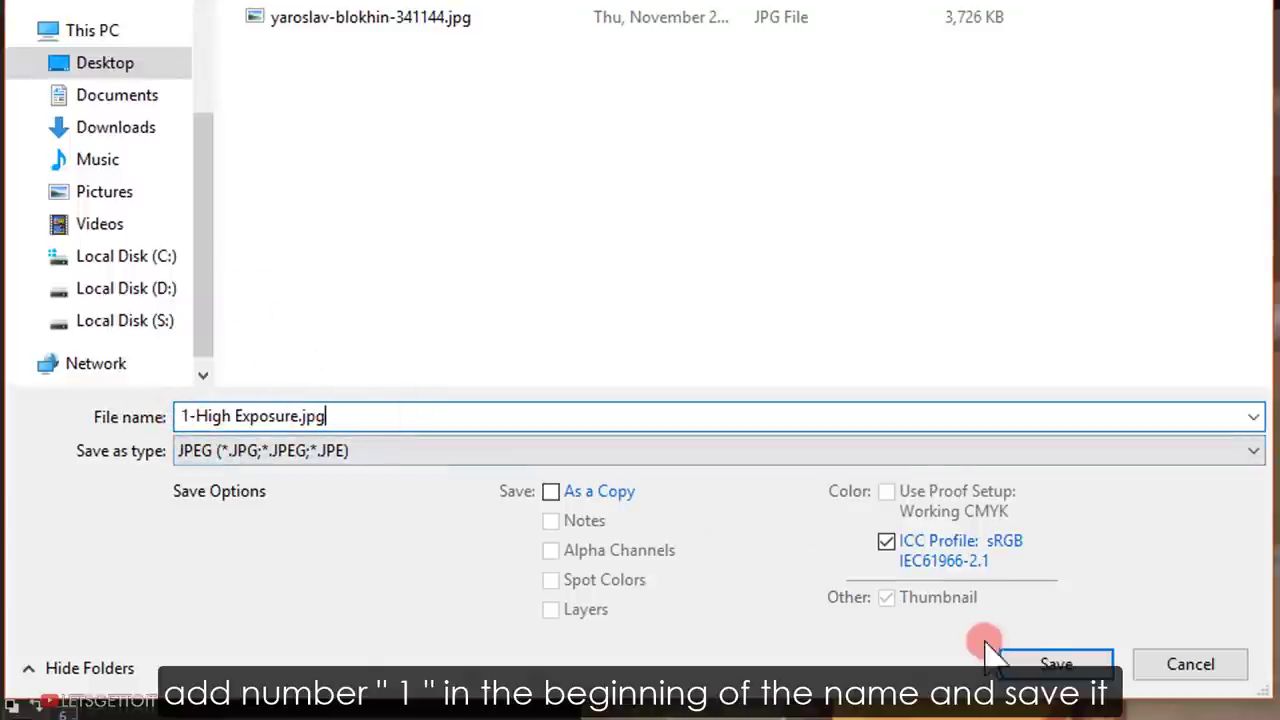
{"action": "left_click", "coordinate": [1056, 665]}
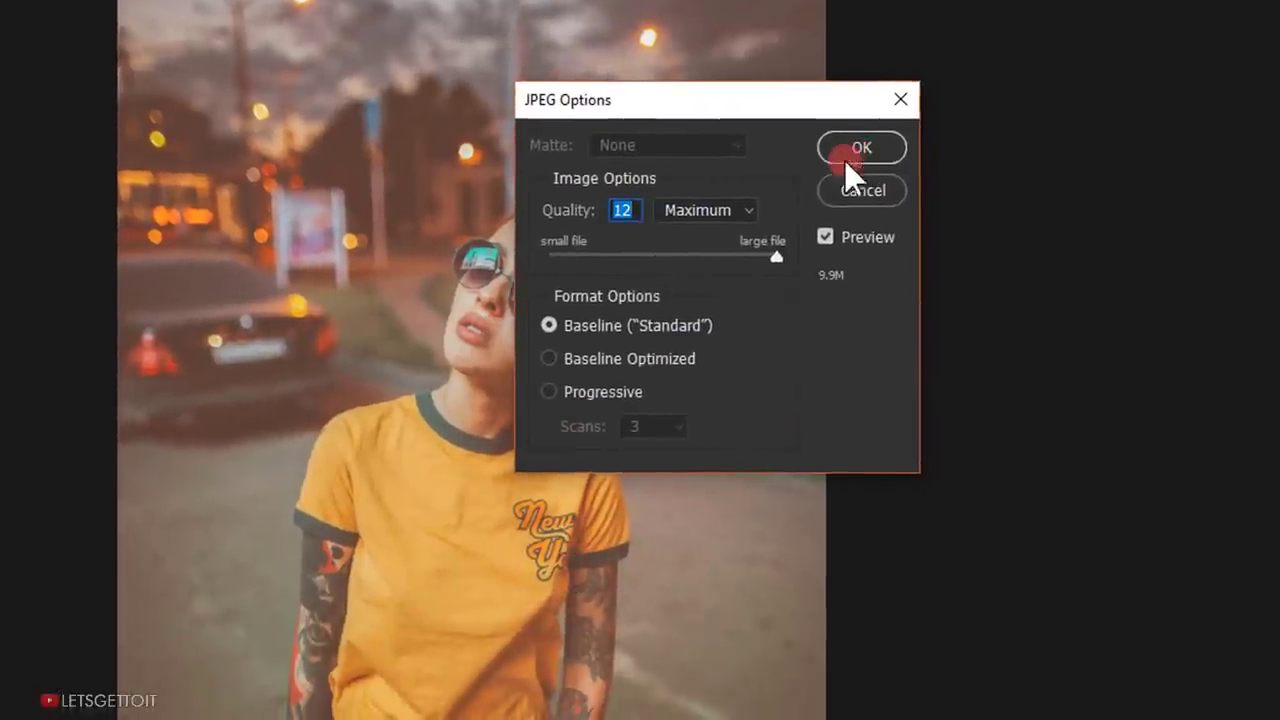
{"action": "left_click", "coordinate": [864, 147]}
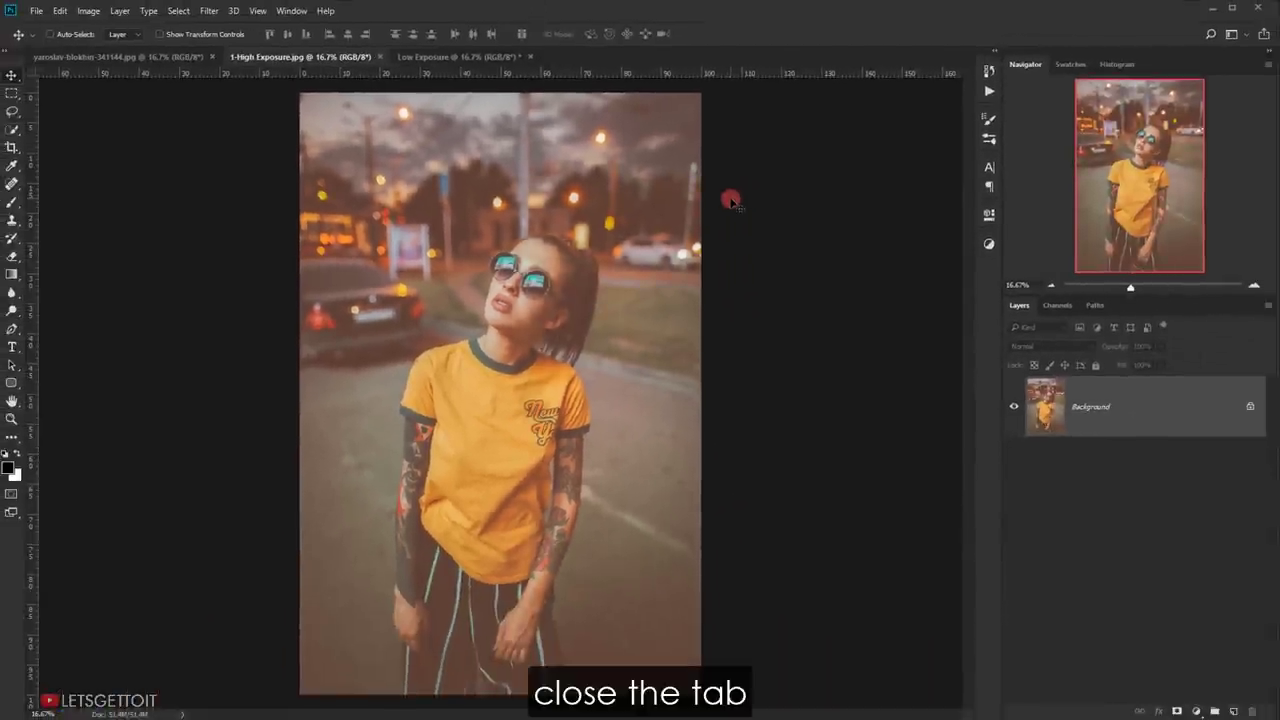
{"action": "left_click", "coordinate": [379, 57]}
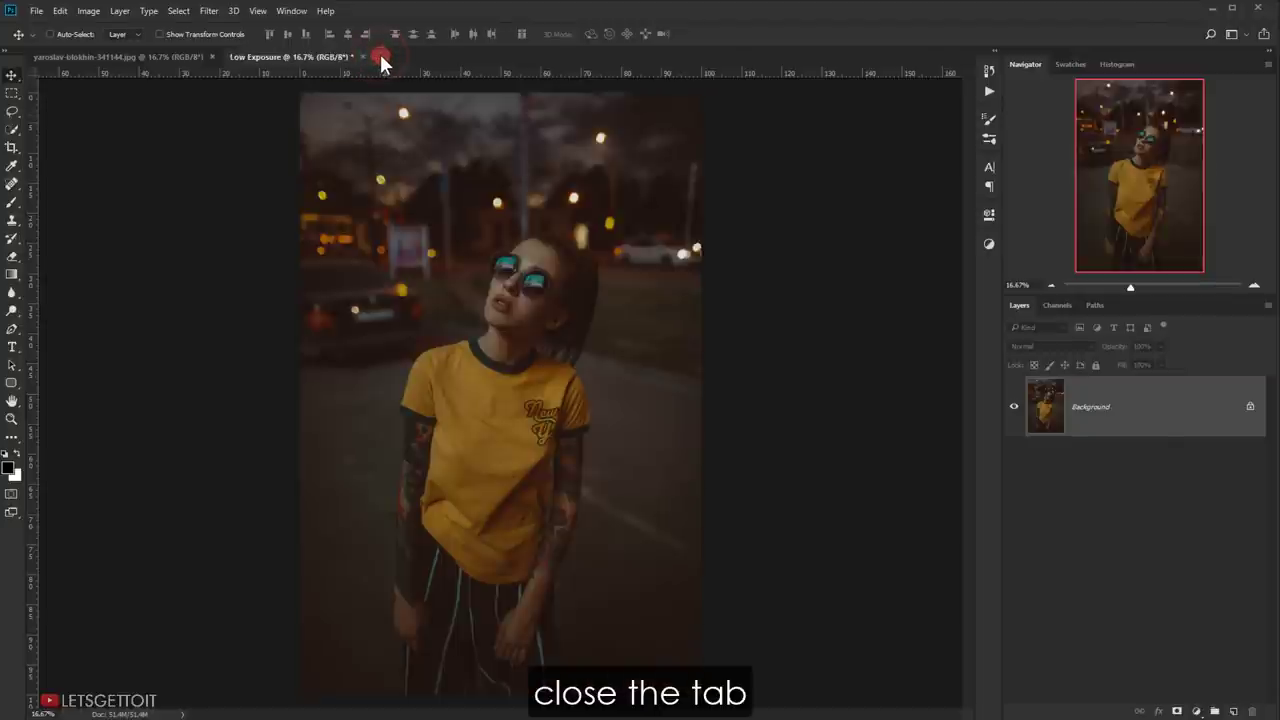
Save the original photo as JPEG '2-Original Photo.jpg' at Quality 12, then close it.
{"action": "left_click", "coordinate": [118, 57]}
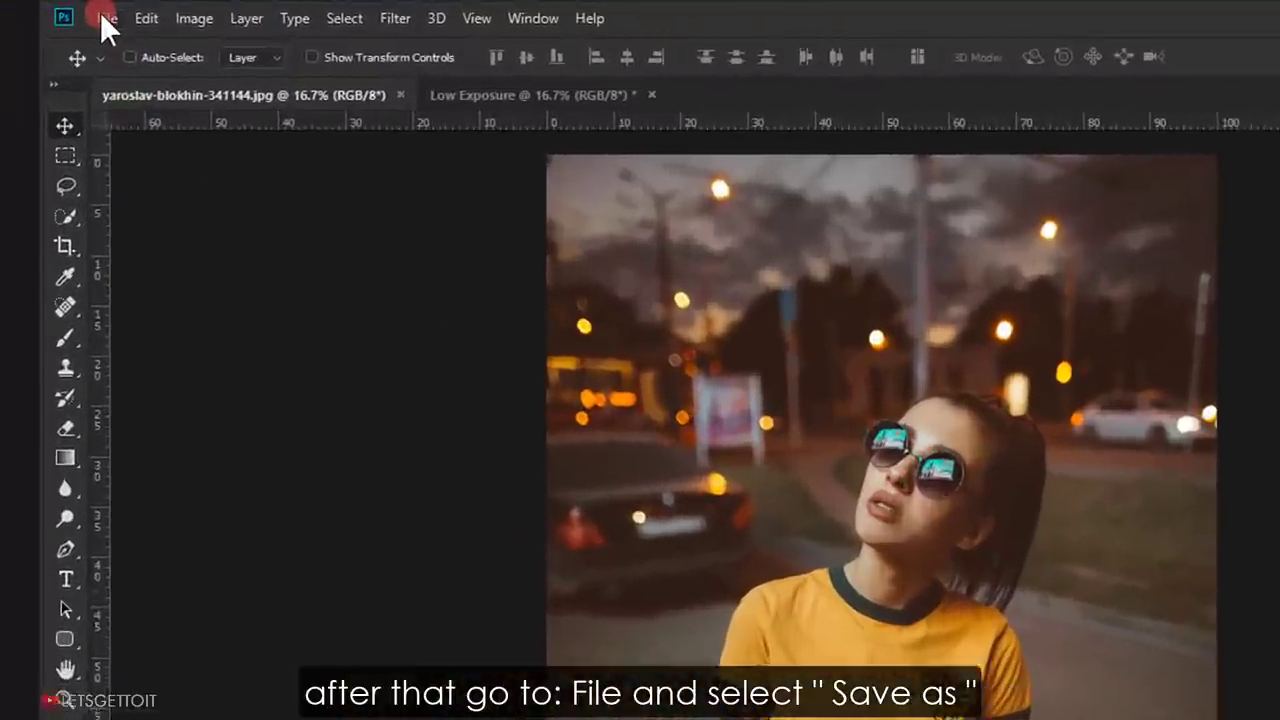
{"action": "left_click", "coordinate": [102, 15]}
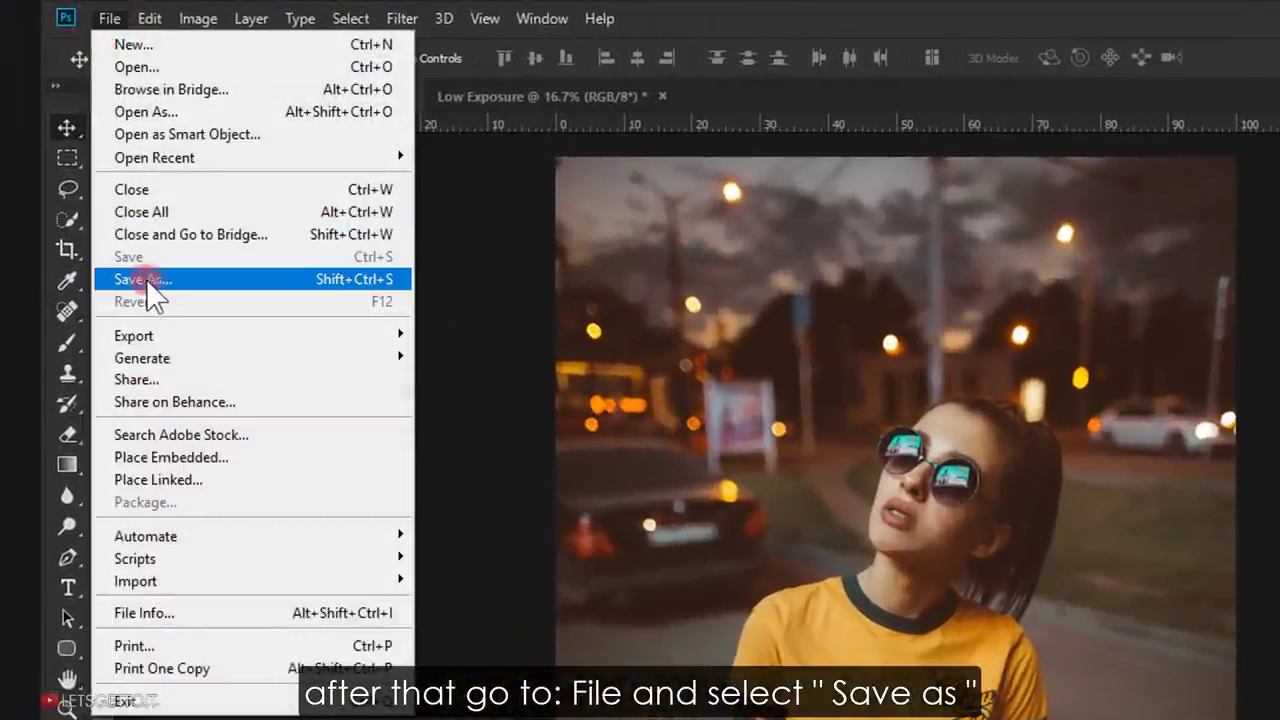
{"action": "left_click", "coordinate": [265, 281]}
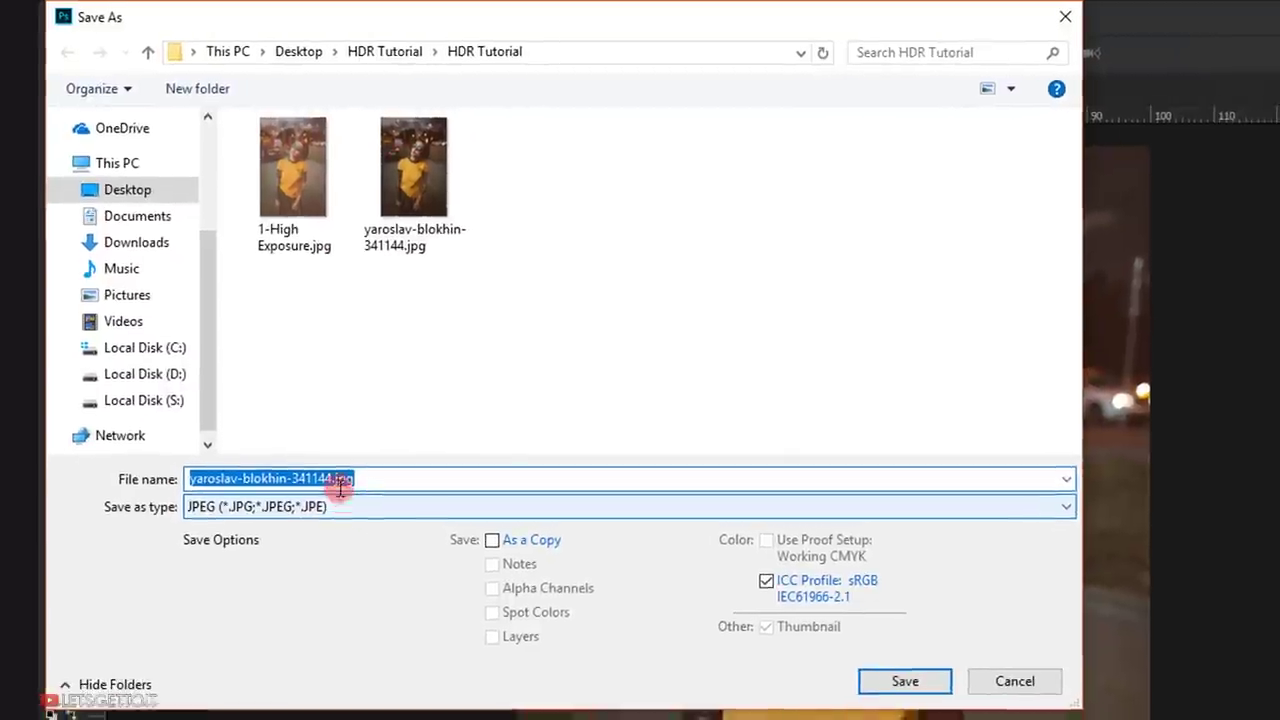
{"action": "left_click_drag", "start_coordinate": [332, 478], "coordinate": [150, 476]}
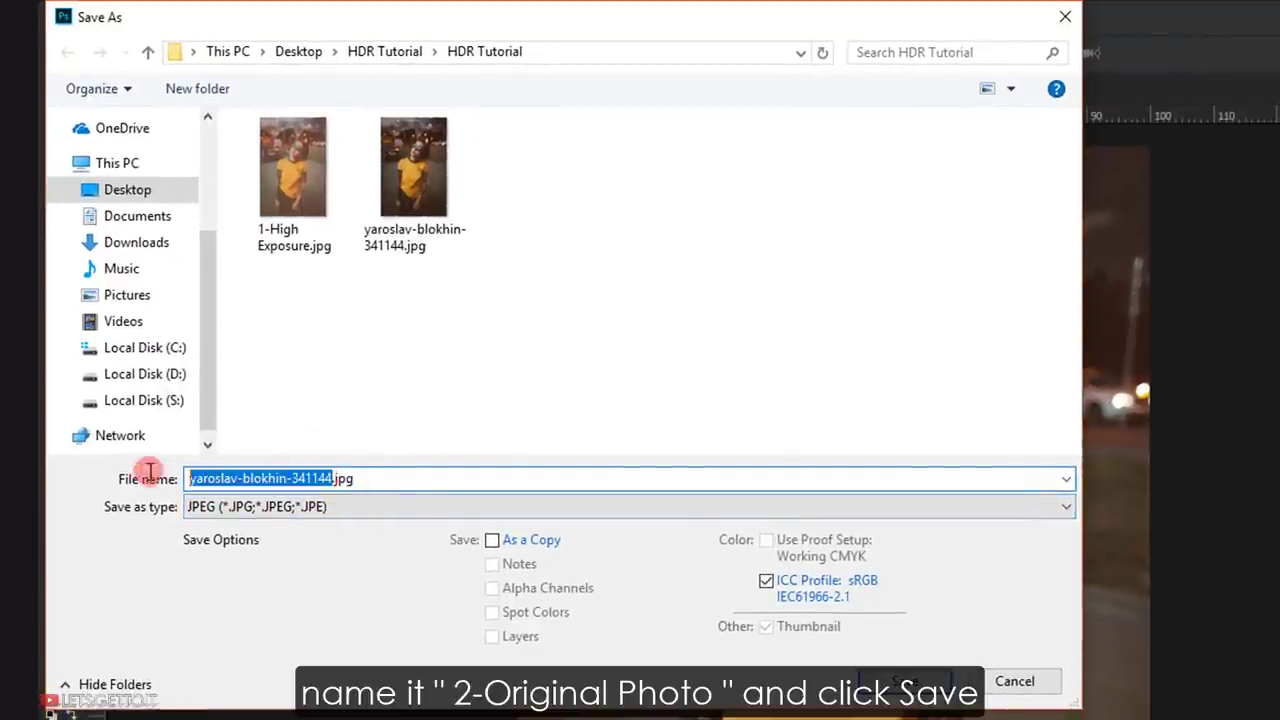
{"action": "type", "text": "2-Original"}
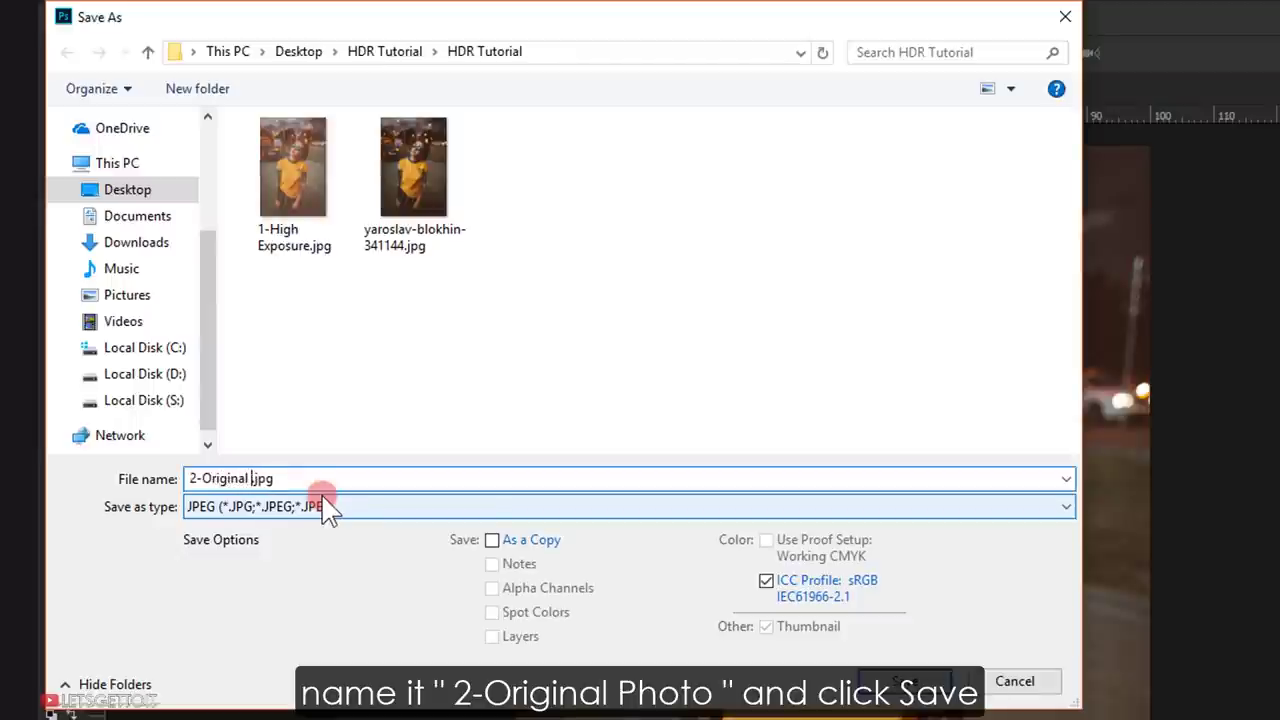
{"action": "type", "text": "oto"}
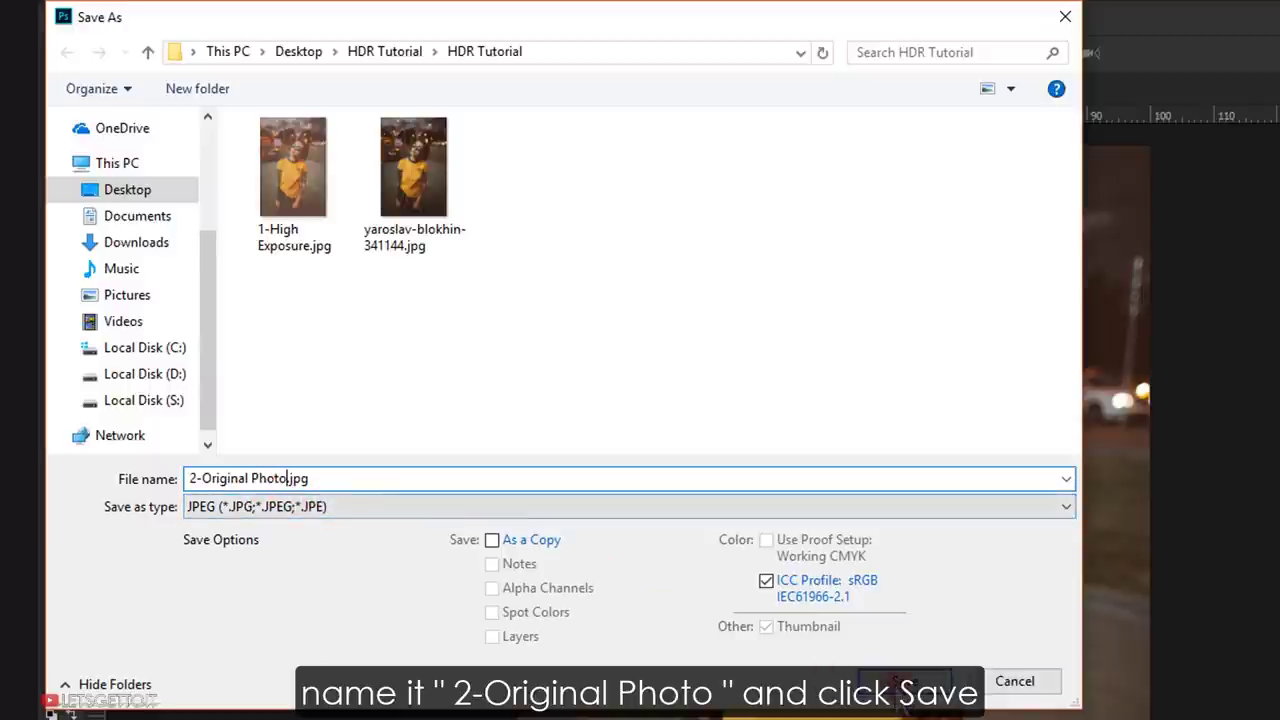
{"action": "left_click", "coordinate": [905, 681]}
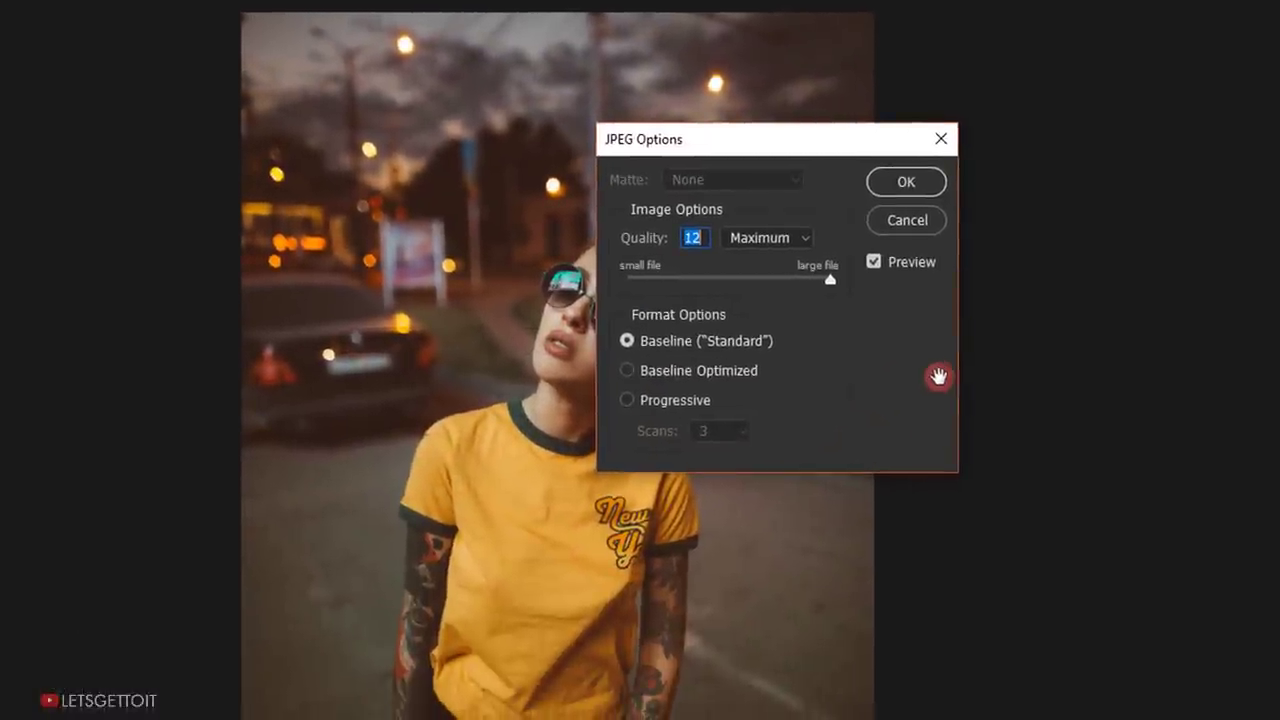
{"action": "left_click", "coordinate": [889, 180]}
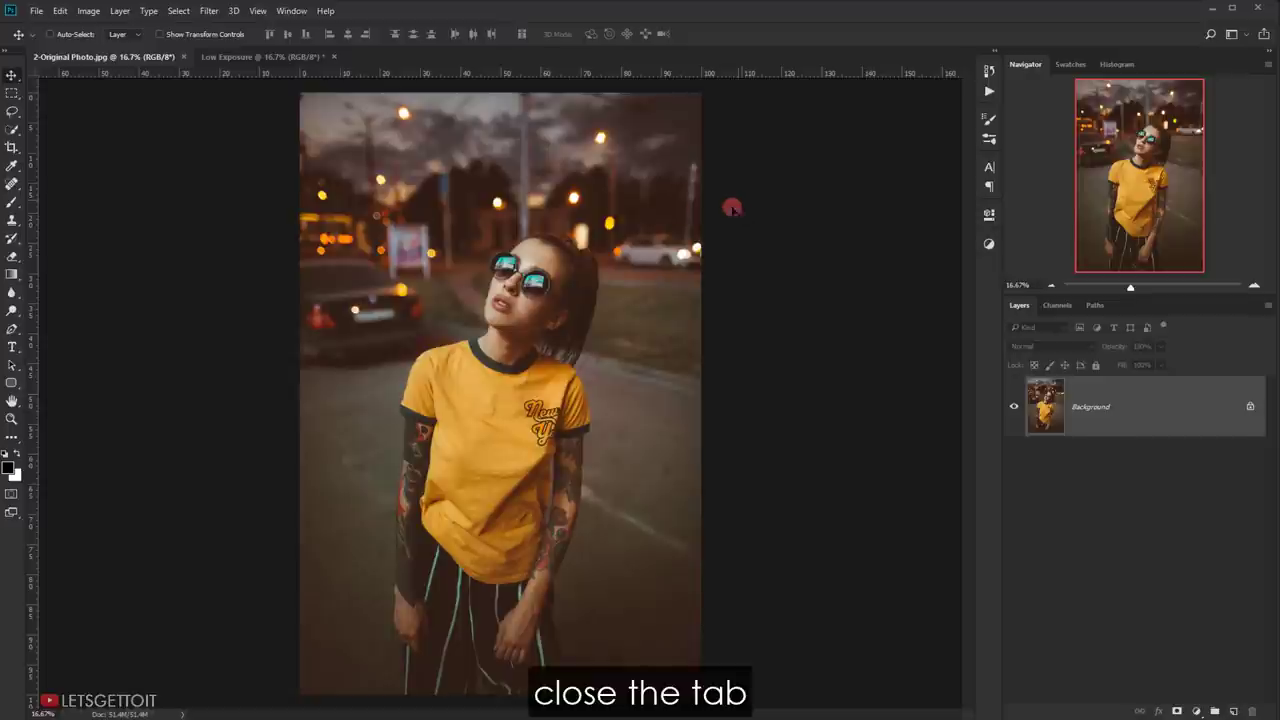
{"action": "left_click", "coordinate": [185, 57]}
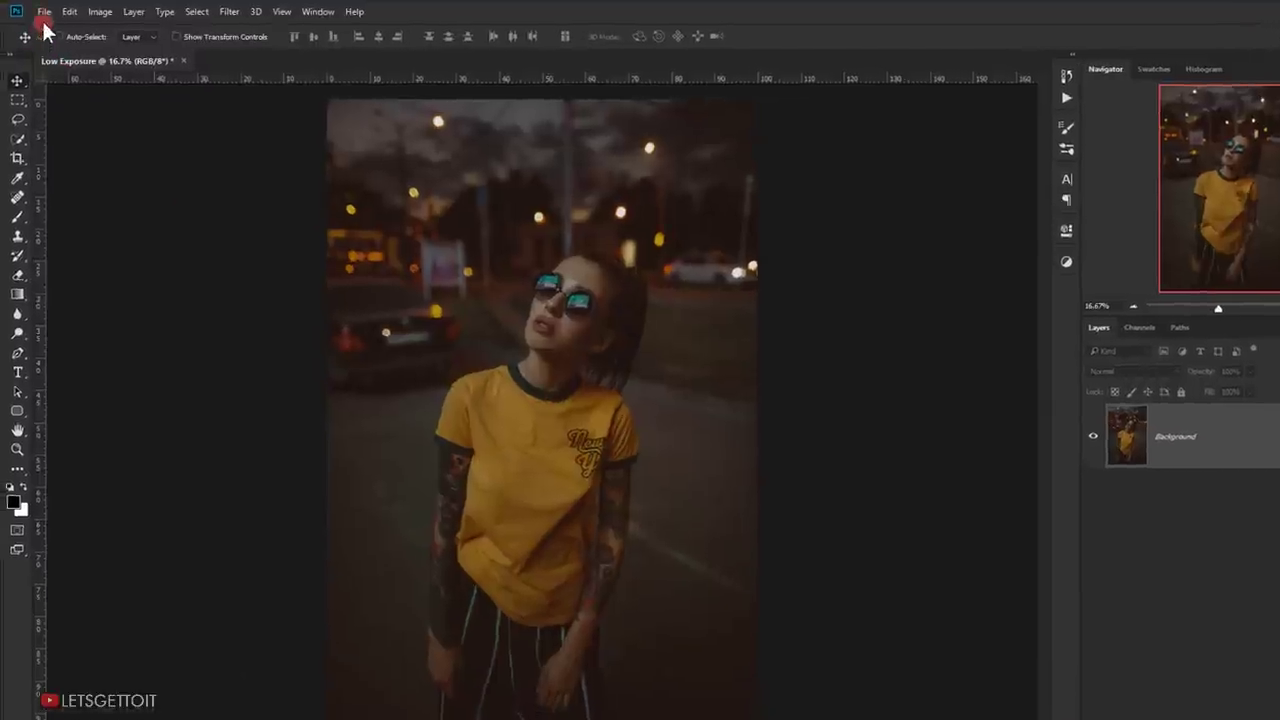
Save the Low Exposure image as JPEG '3-Low Exposure.jpg' at Quality 12, then close it.
{"action": "left_click", "coordinate": [36, 10]}
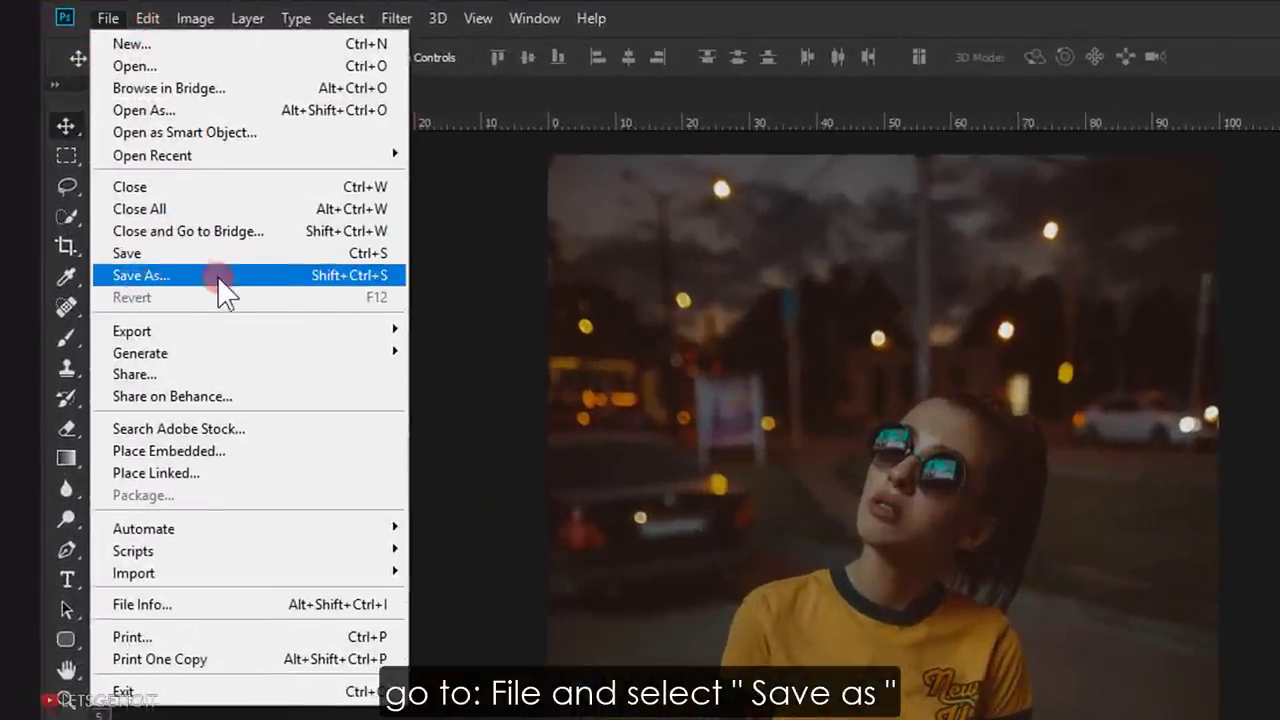
{"action": "left_click", "coordinate": [250, 280]}
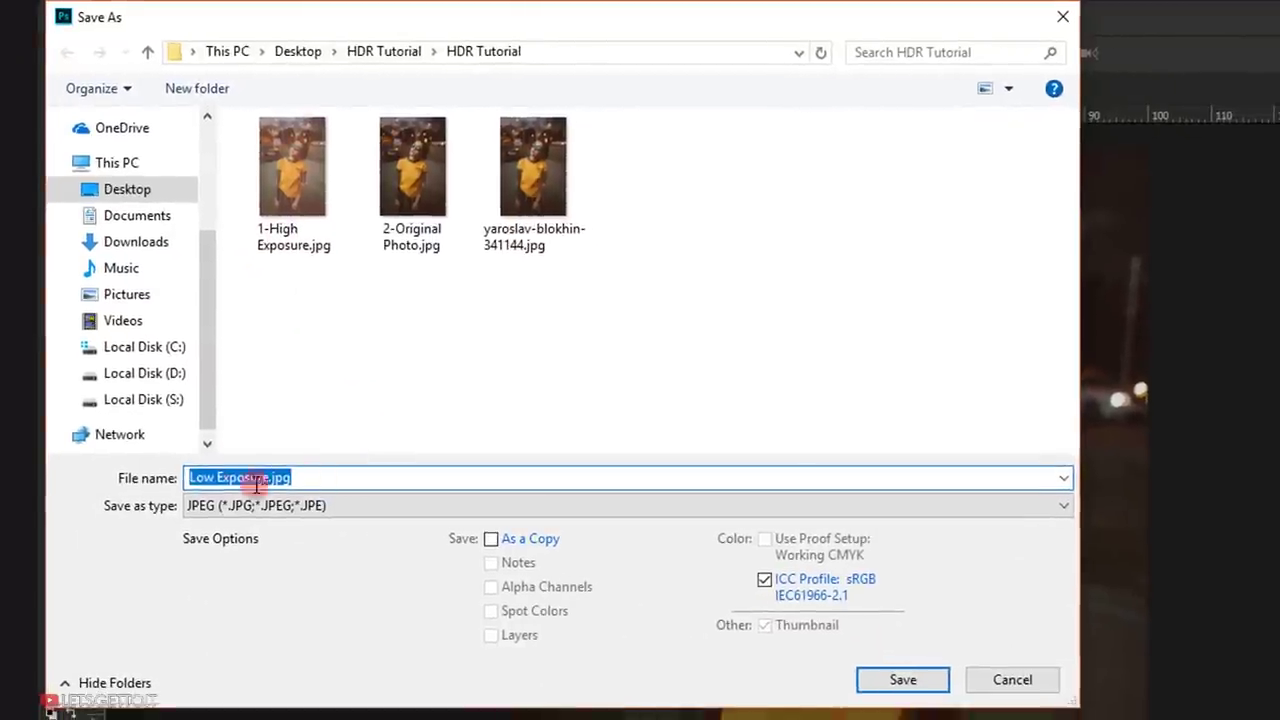
{"action": "left_click", "coordinate": [188, 477]}
{"action": "type", "text": "3-"}
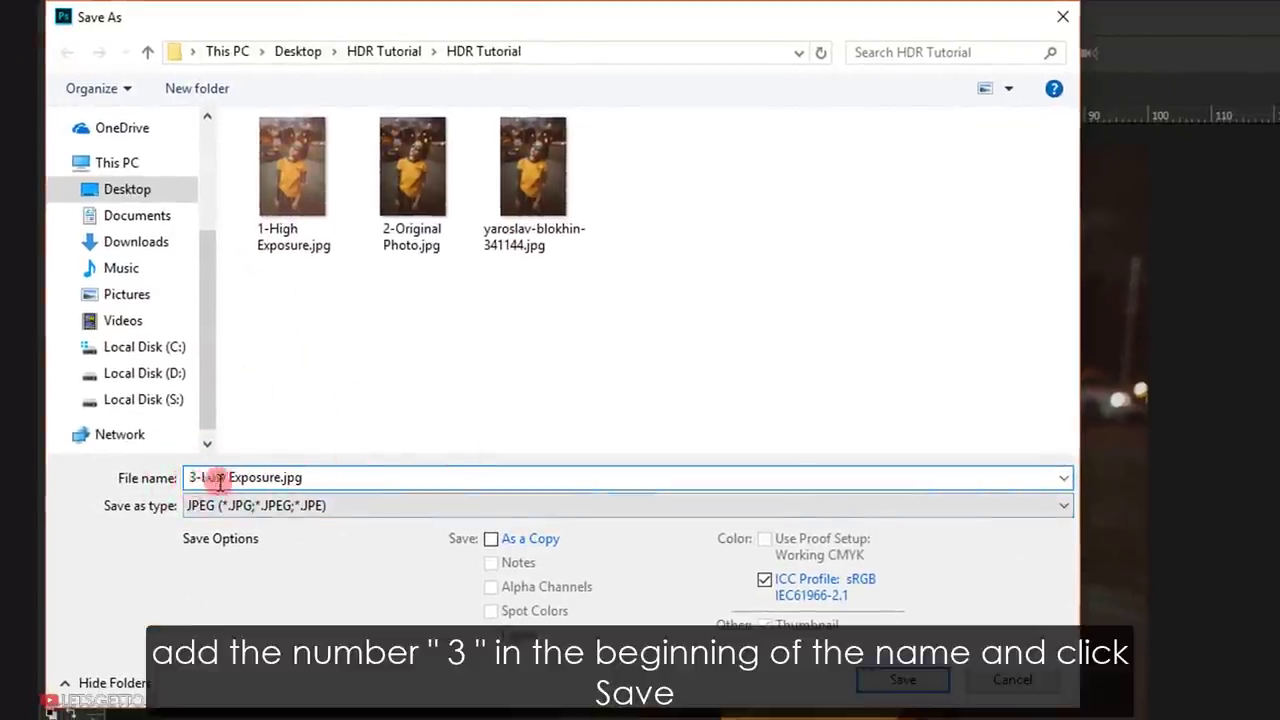
{"action": "left_click", "coordinate": [329, 510]}
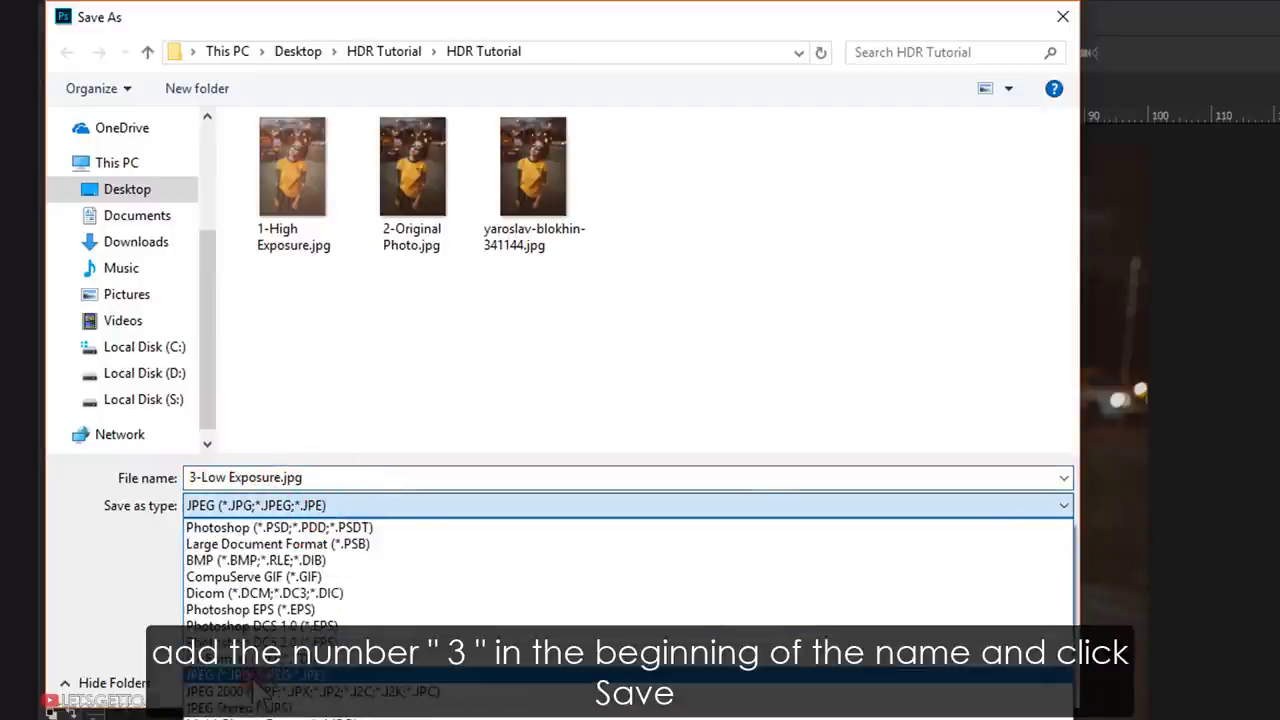
{"action": "left_click", "coordinate": [310, 690]}
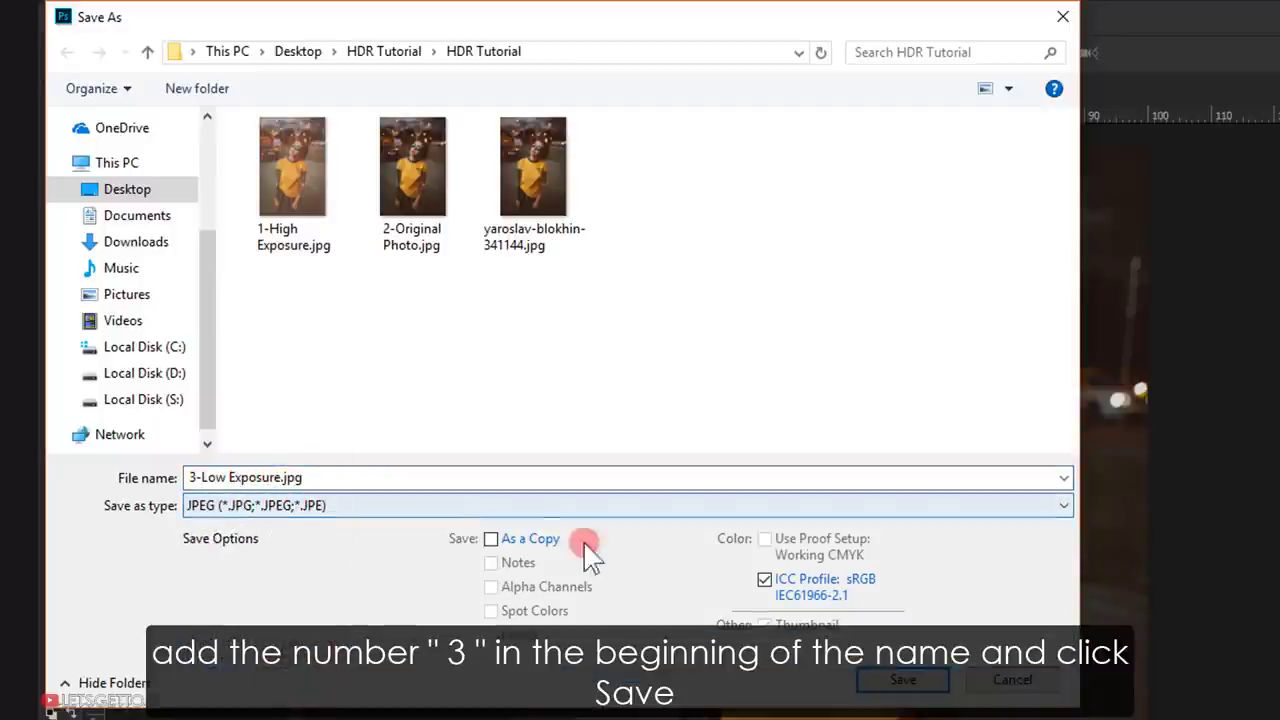
{"action": "left_click", "coordinate": [940, 682]}
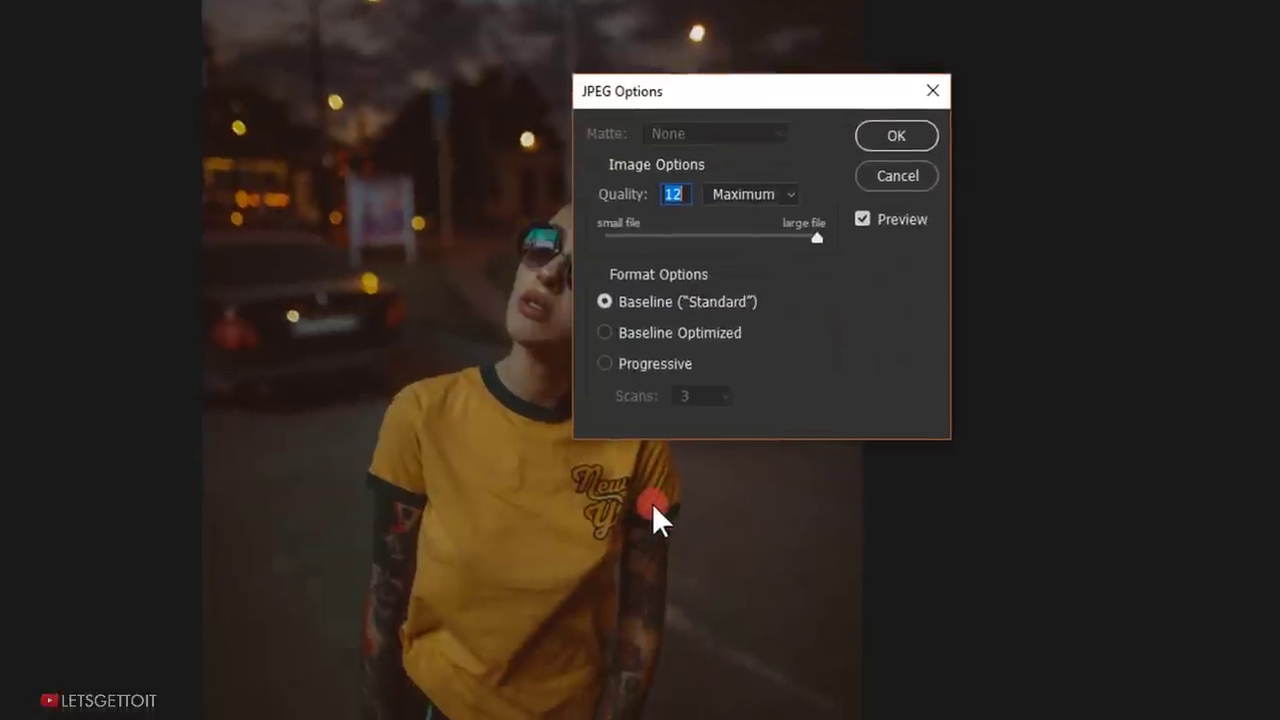
{"action": "left_click", "coordinate": [905, 135]}
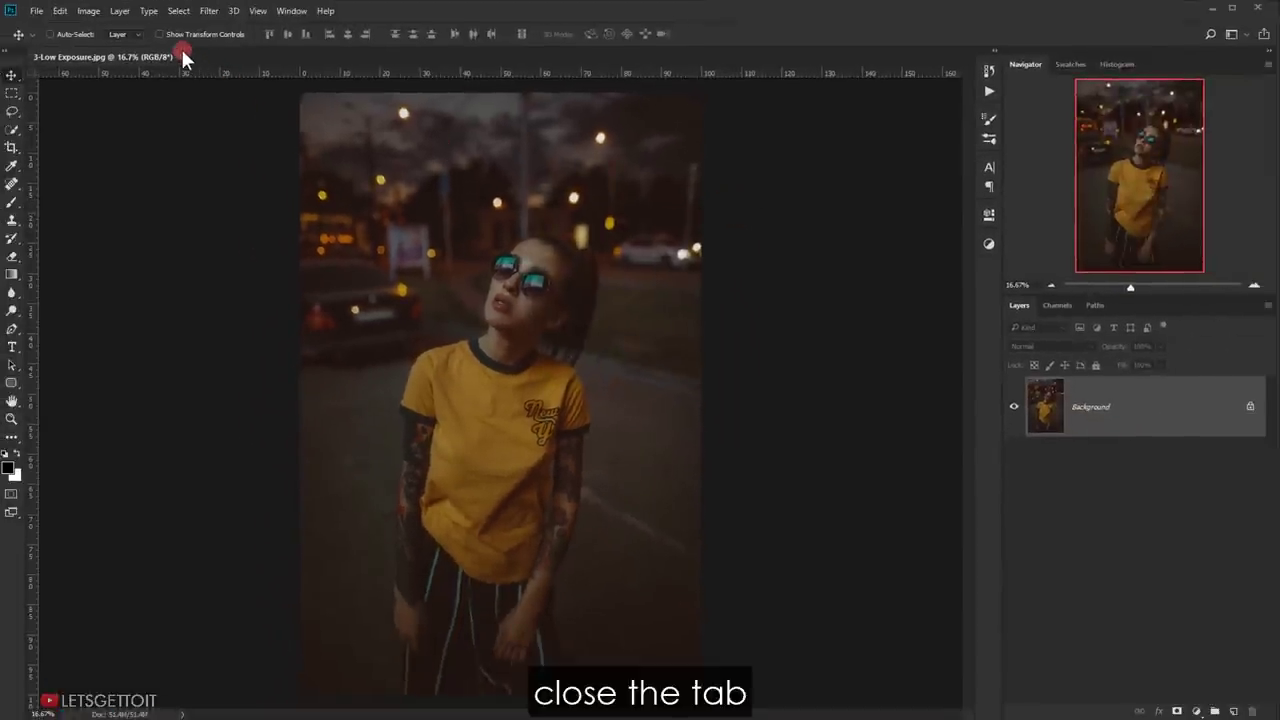
{"action": "left_click", "coordinate": [181, 56]}
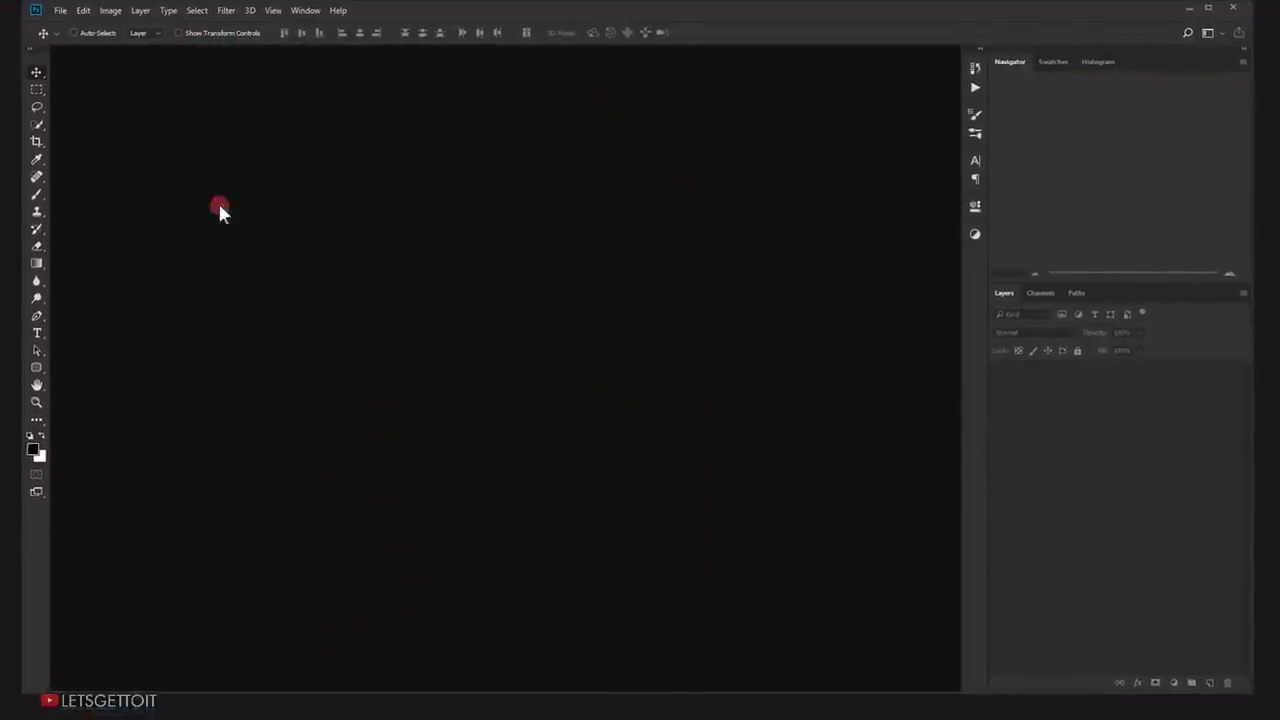
Select the three numbered exposure JPEGs in HDR Tutorial and drag them into Photoshop.
{"action": "left_click", "coordinate": [45, 708]}
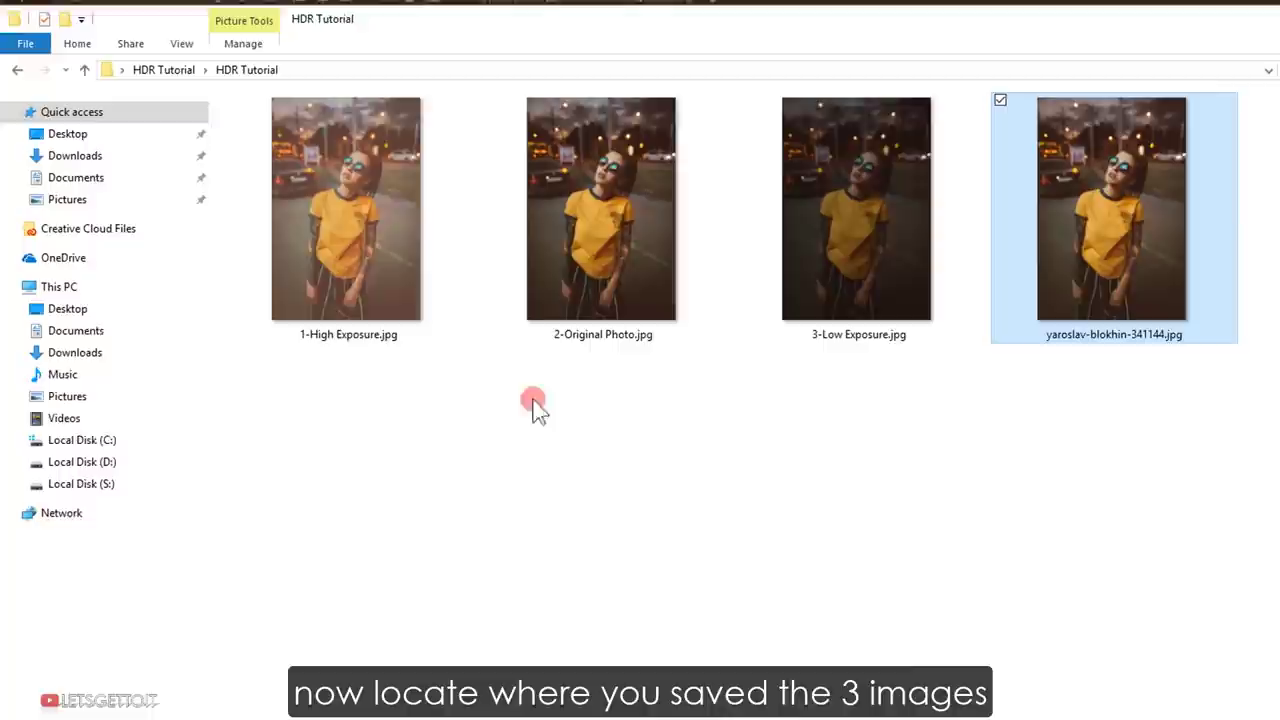
{"action": "left_click", "coordinate": [323, 309]}
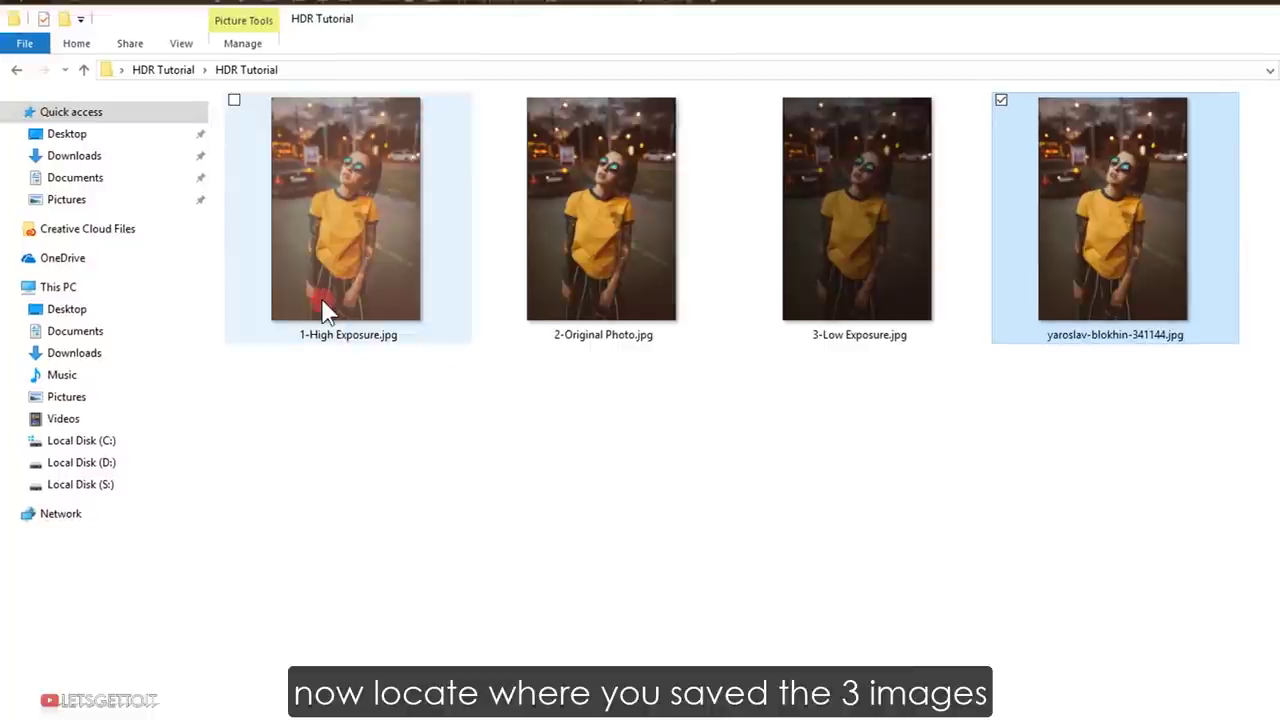
{"action": "left_click", "coordinate": [552, 285]}
{"action": "left_click", "coordinate": [770, 316]}
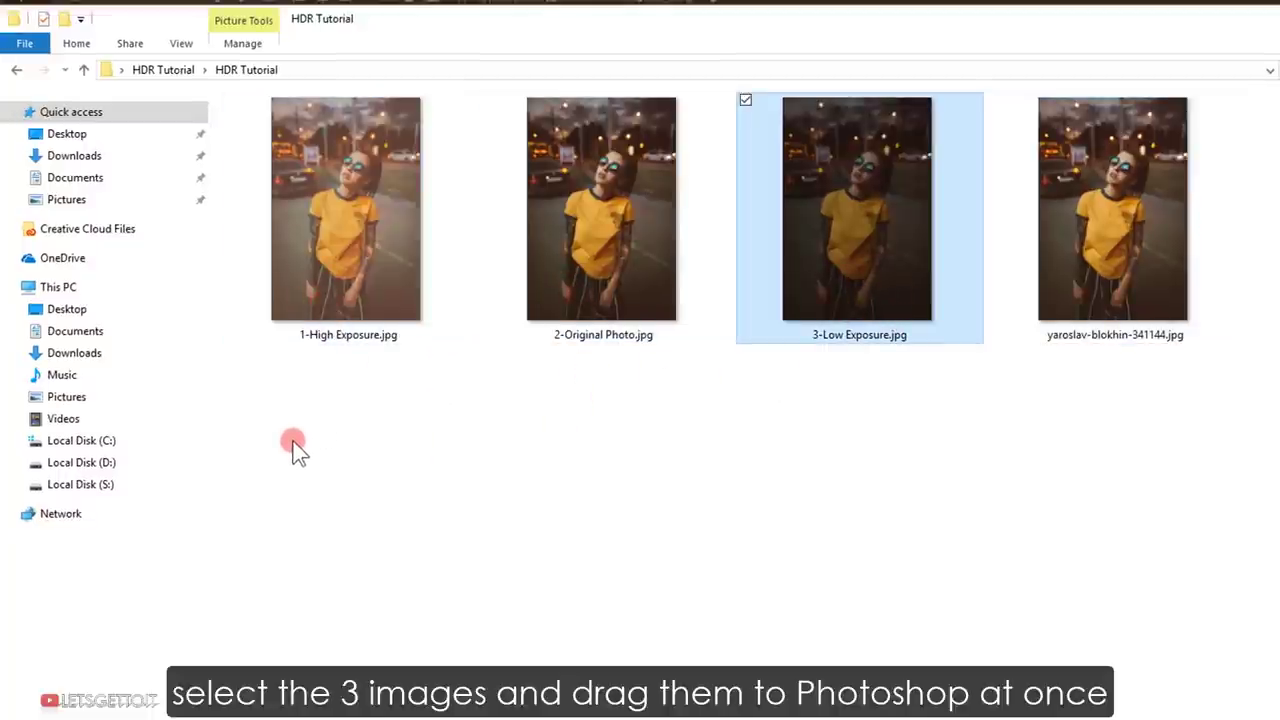
{"action": "mouse_move", "coordinate": [294, 434]}
{"action": "left_mouse_down"}
{"action": "mouse_move", "coordinate": [294, 380]}
{"action": "mouse_move", "coordinate": [829, 237]}
{"action": "left_mouse_up"}
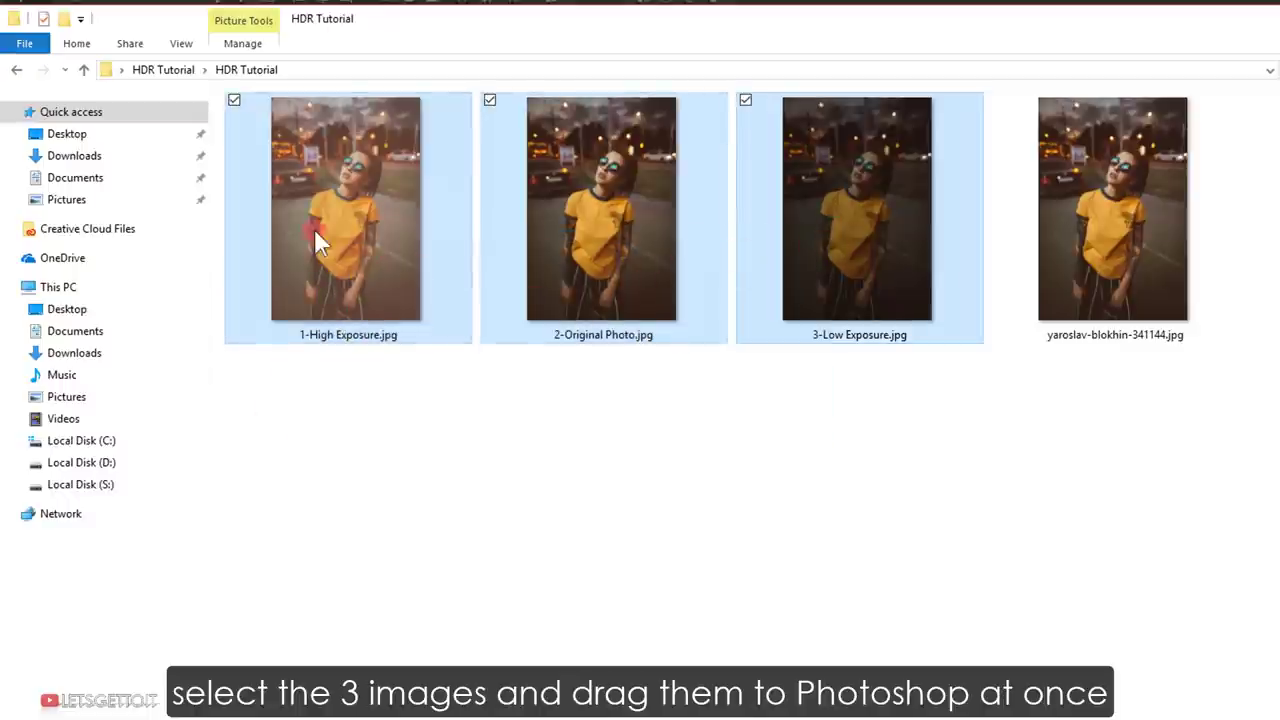
{"action": "mouse_move", "coordinate": [314, 232]}
{"action": "left_mouse_down"}
{"action": "mouse_move", "coordinate": [72, 190]}
{"action": "mouse_move", "coordinate": [66, 178]}
{"action": "left_mouse_up"}
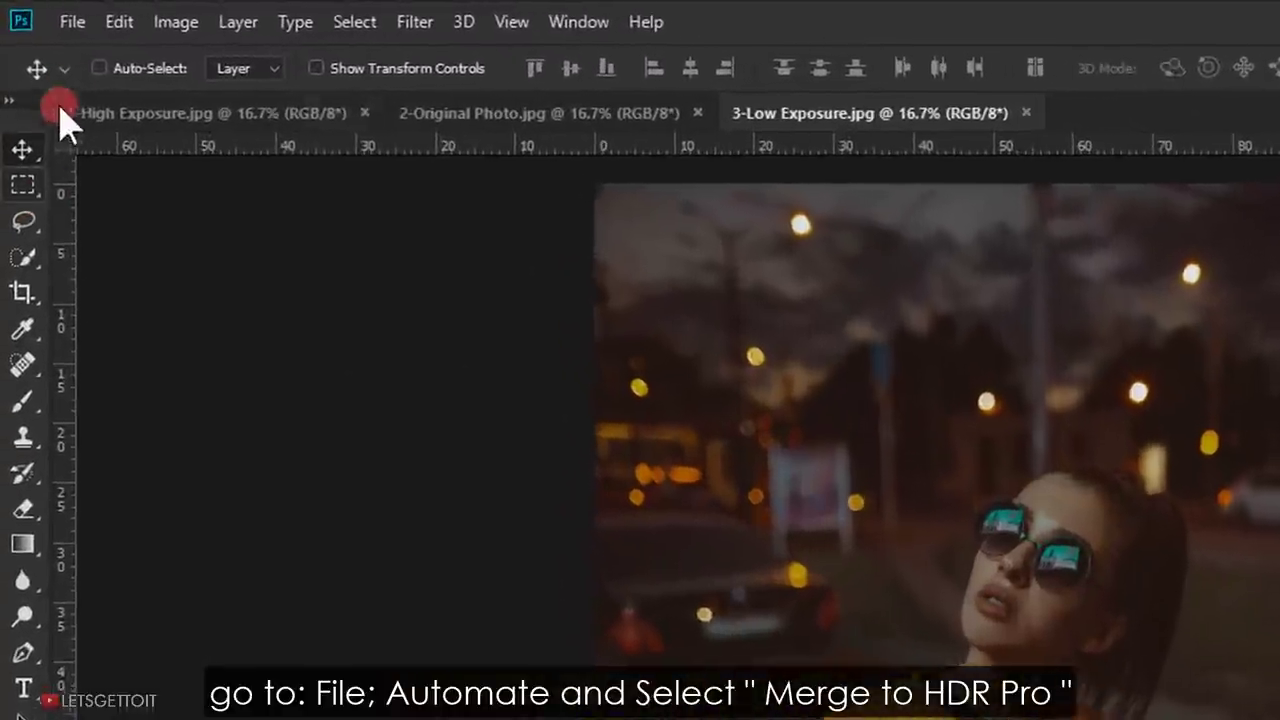
Launch Merge to HDR Pro from the File > Automate menu.
{"action": "left_click", "coordinate": [72, 21]}
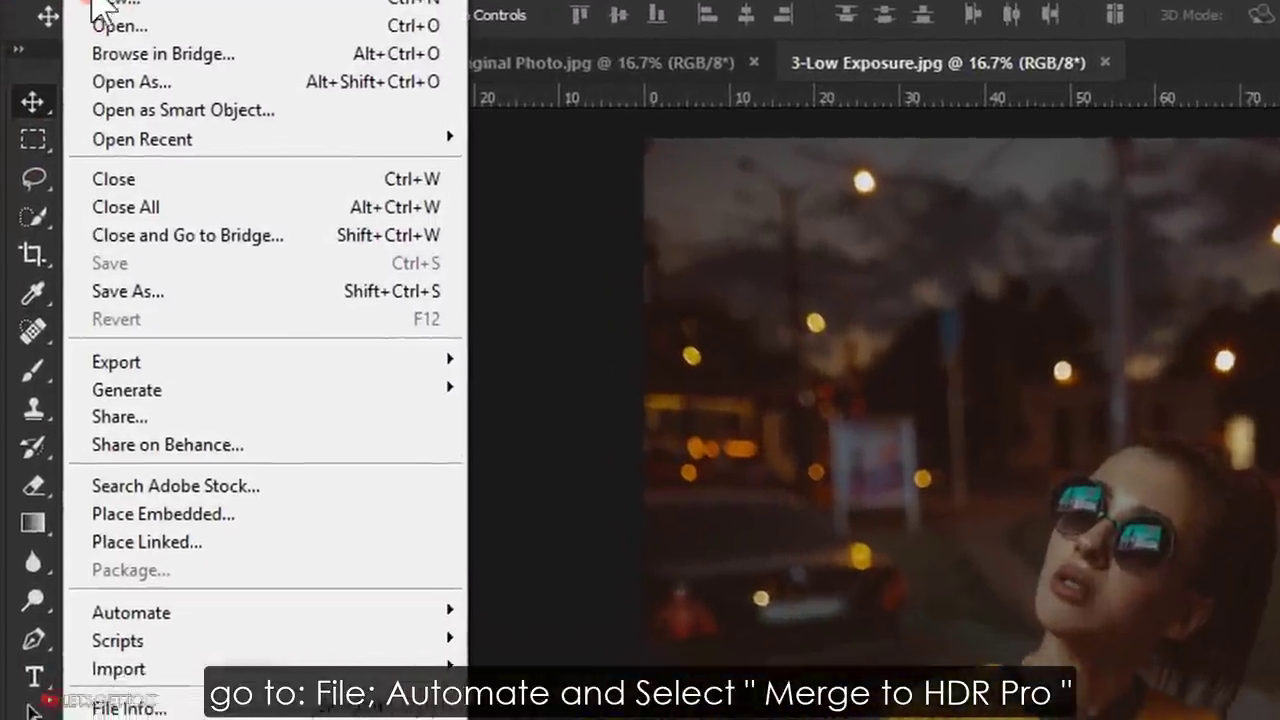
{"action": "mouse_move", "coordinate": [180, 203]}
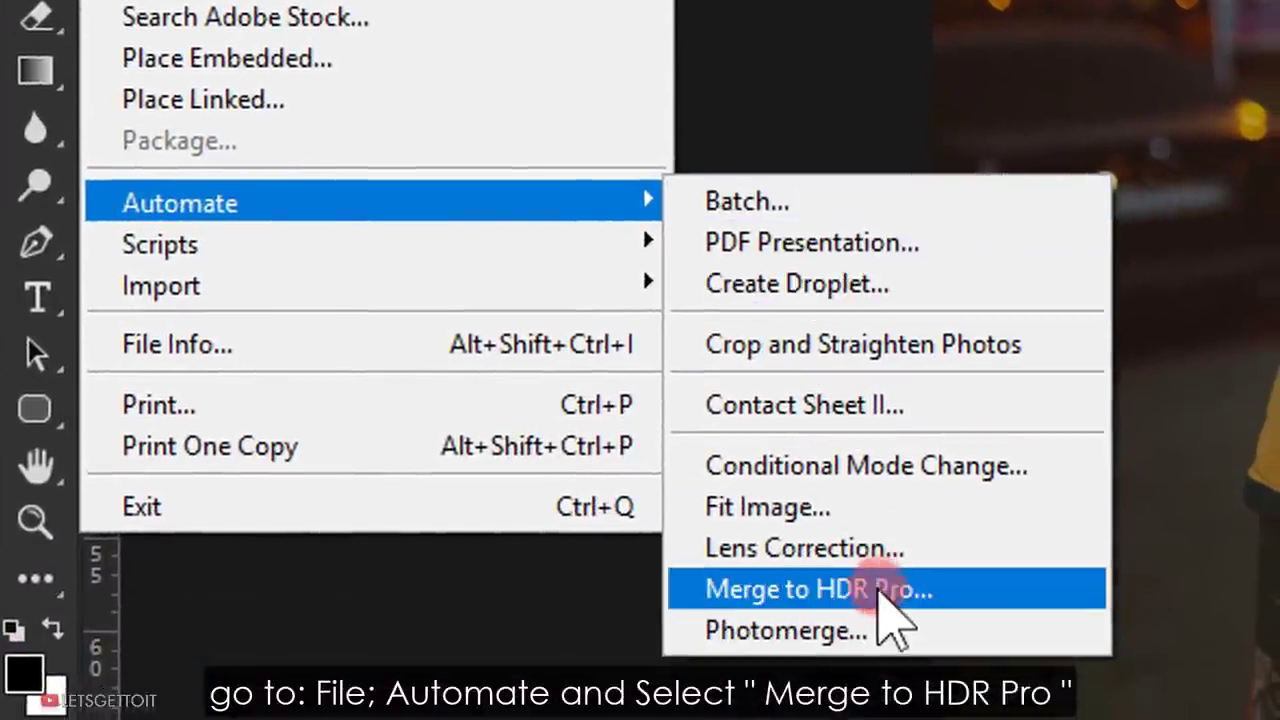
{"action": "left_click", "coordinate": [1060, 590]}
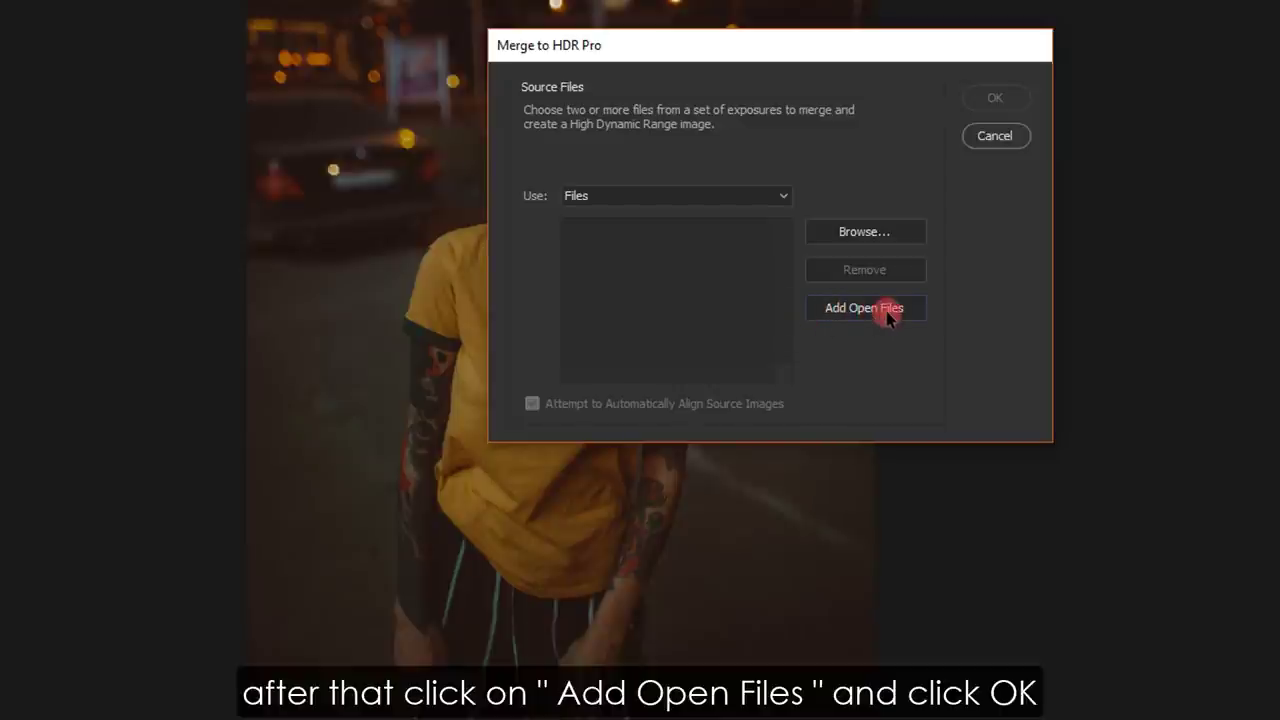
Load the three open exposures as HDR sources and start the merge.
{"action": "left_click", "coordinate": [889, 317]}
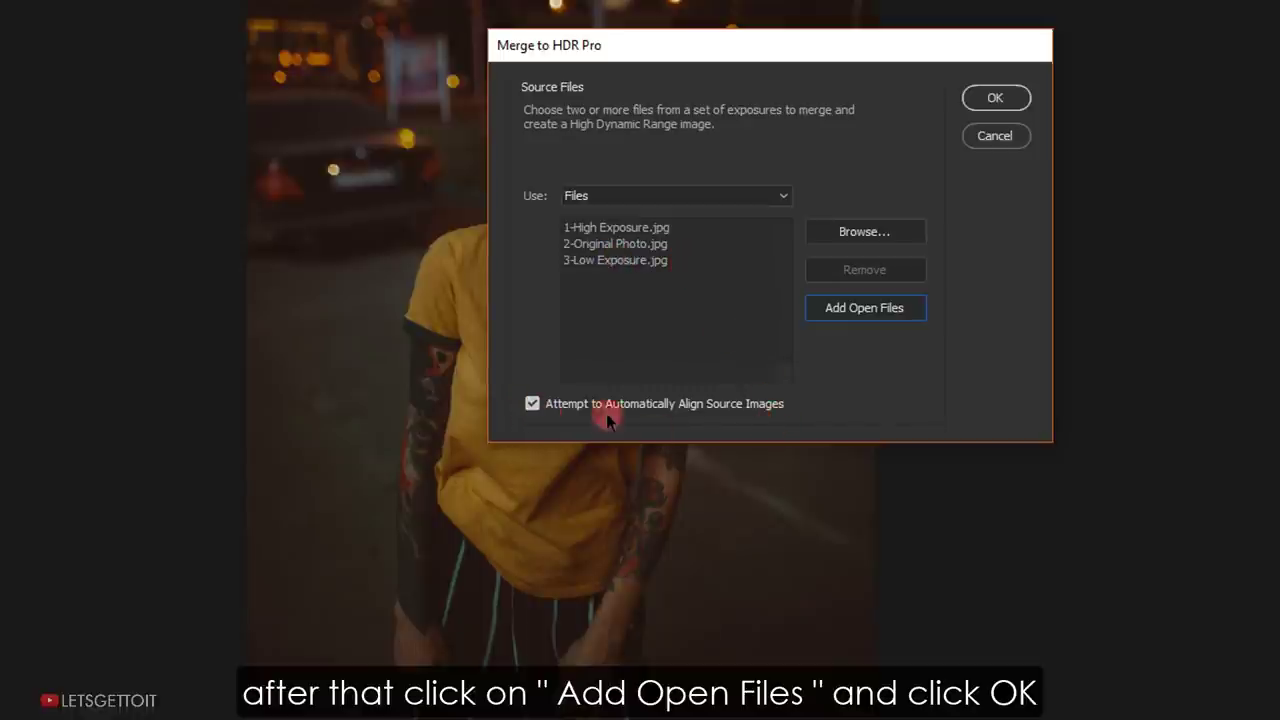
{"action": "left_click", "coordinate": [1000, 97]}
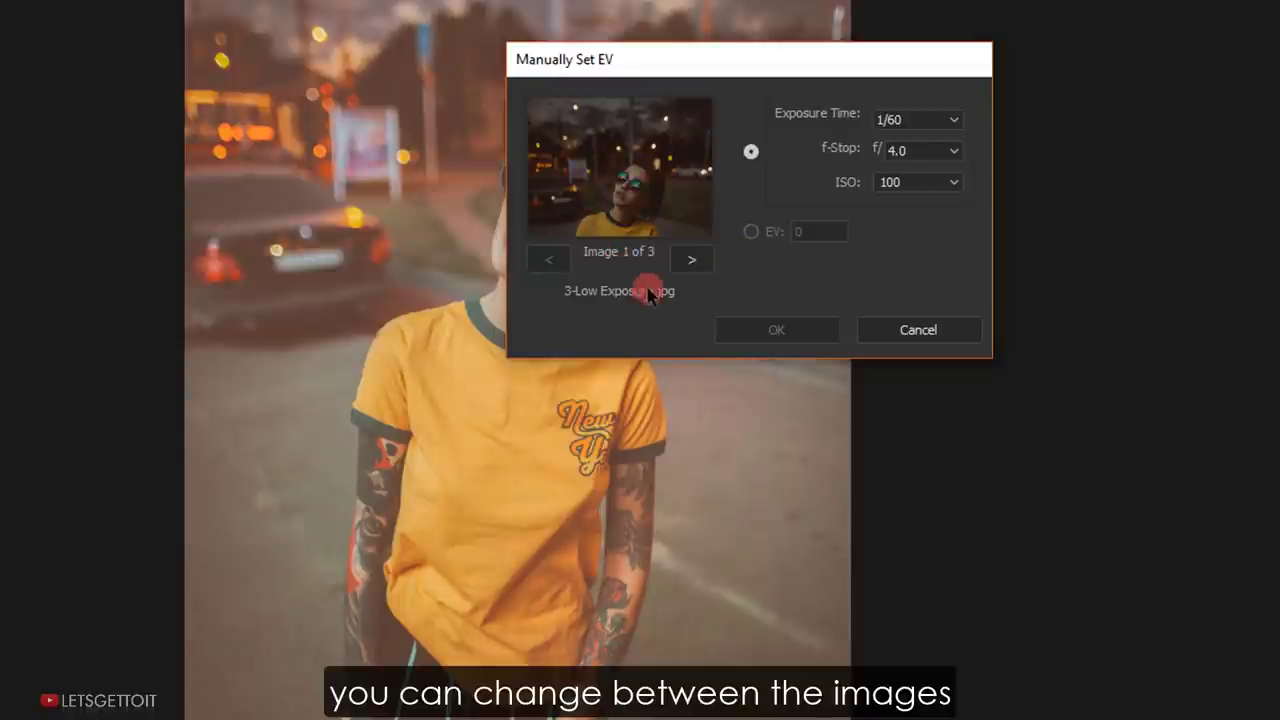
Set the f-Stop of 1-High Exposure to 2.0.
{"action": "left_click", "coordinate": [703, 264]}
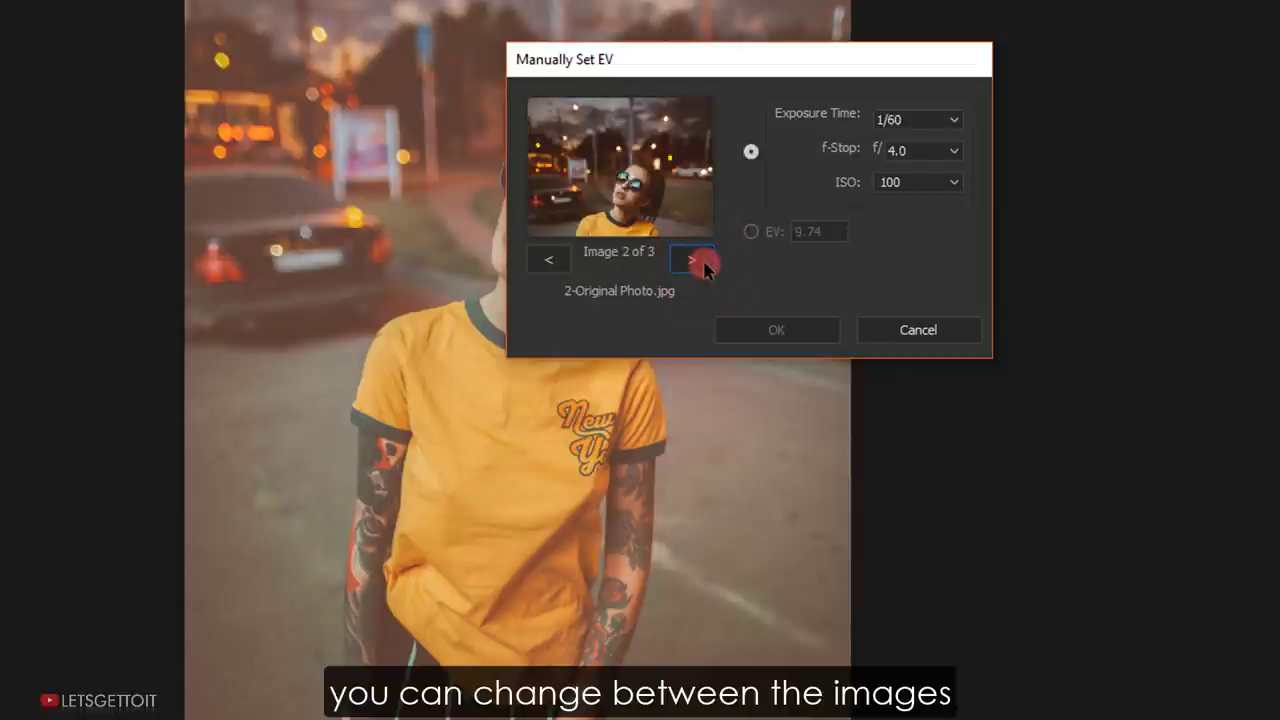
{"action": "left_click", "coordinate": [690, 264]}
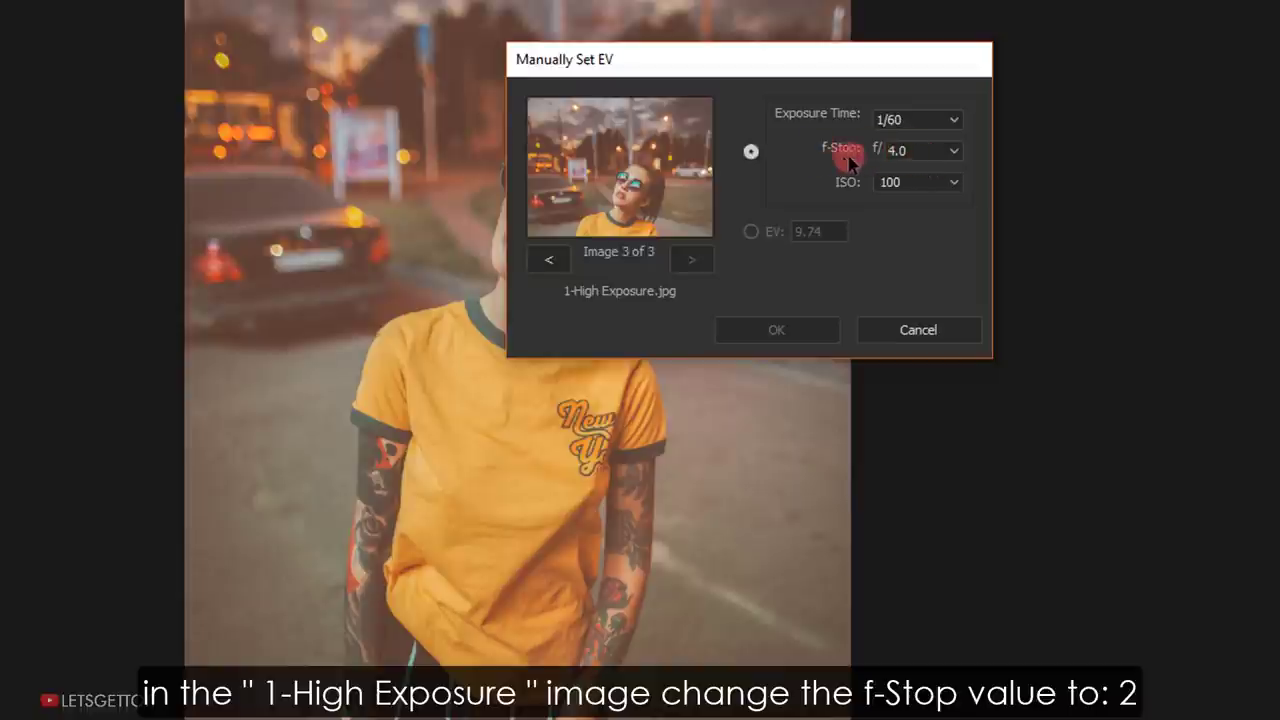
{"action": "left_click", "coordinate": [955, 152]}
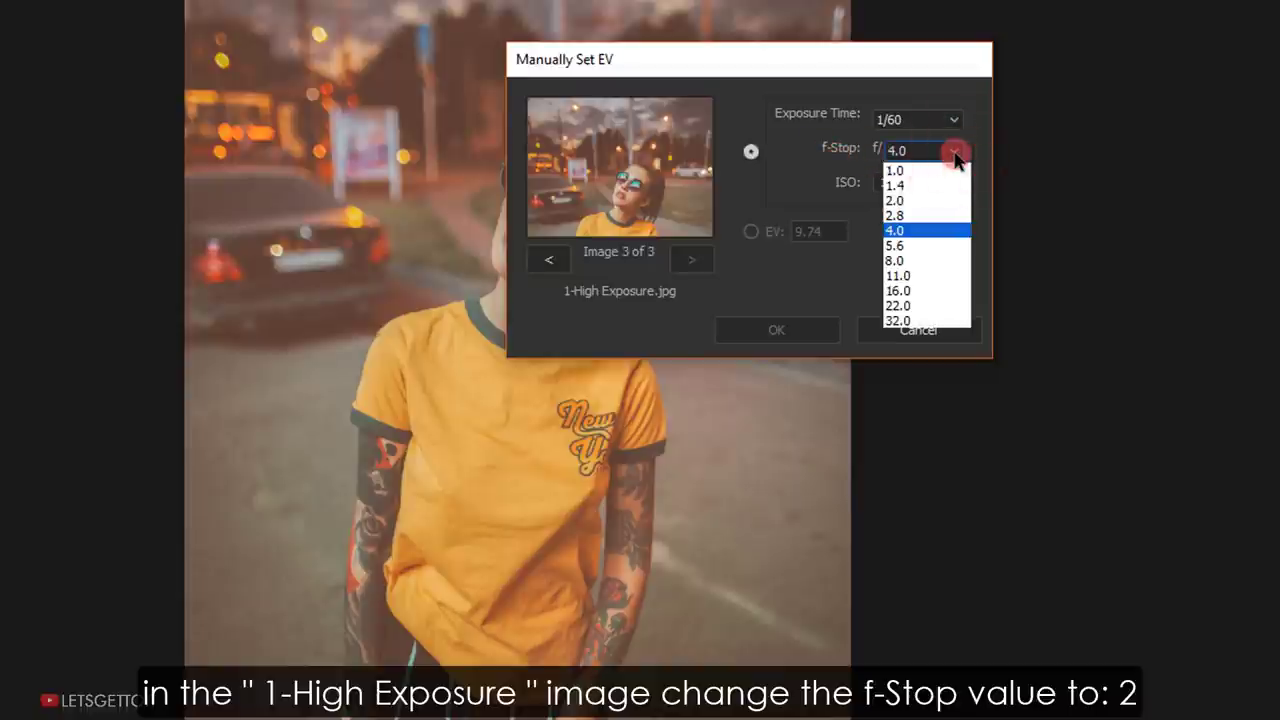
{"action": "left_click", "coordinate": [924, 201]}
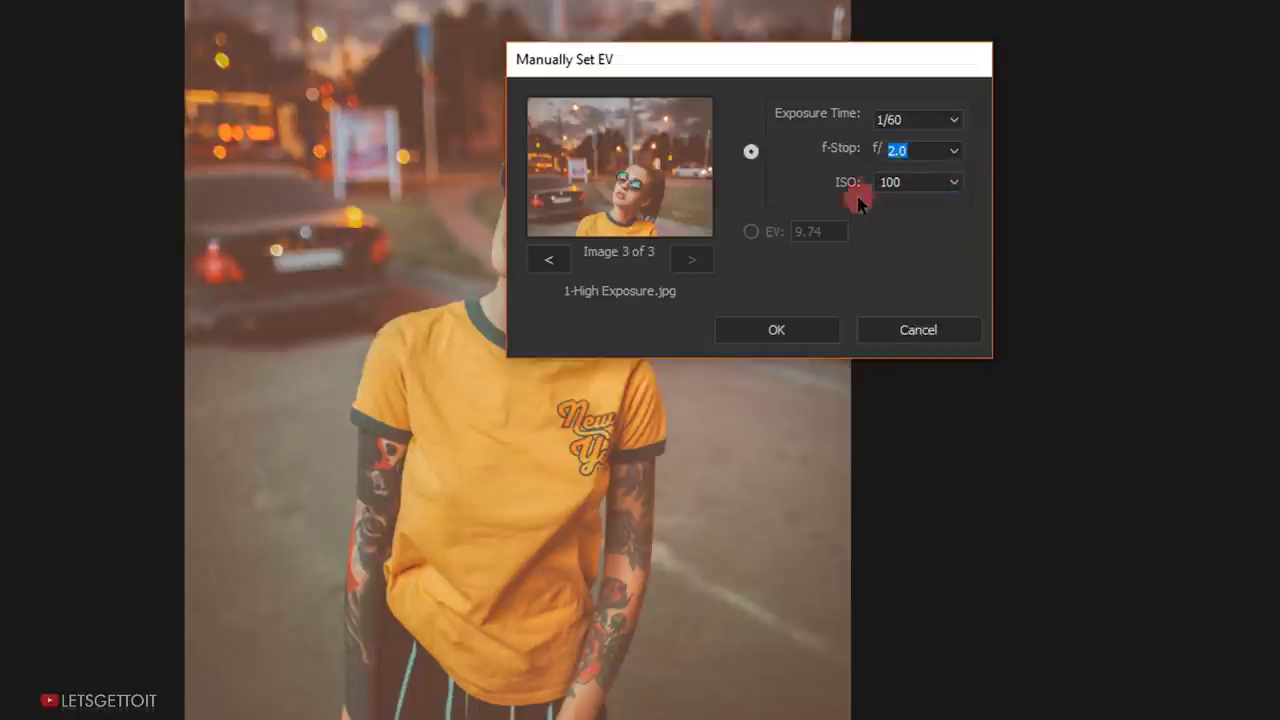
Set 3-Low Exposure's f-Stop to 8.0 and build the HDR merge preview.
{"action": "left_click", "coordinate": [558, 262]}
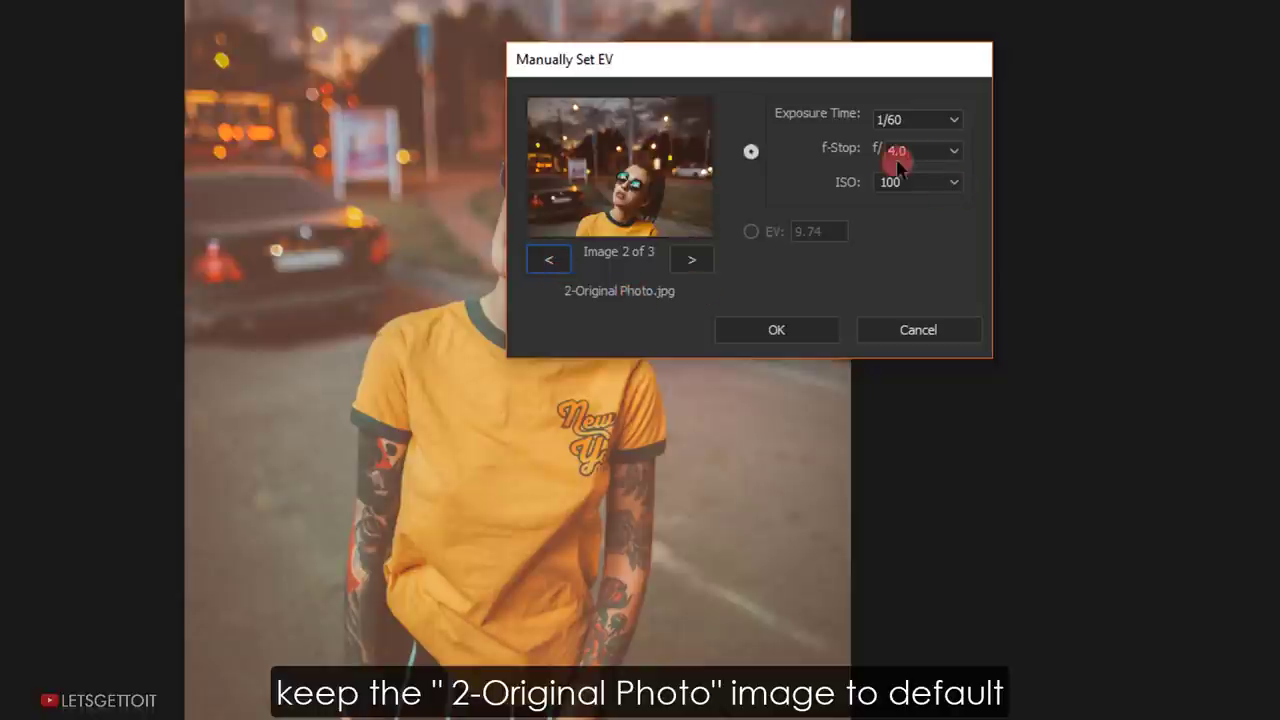
{"action": "left_click", "coordinate": [552, 262]}
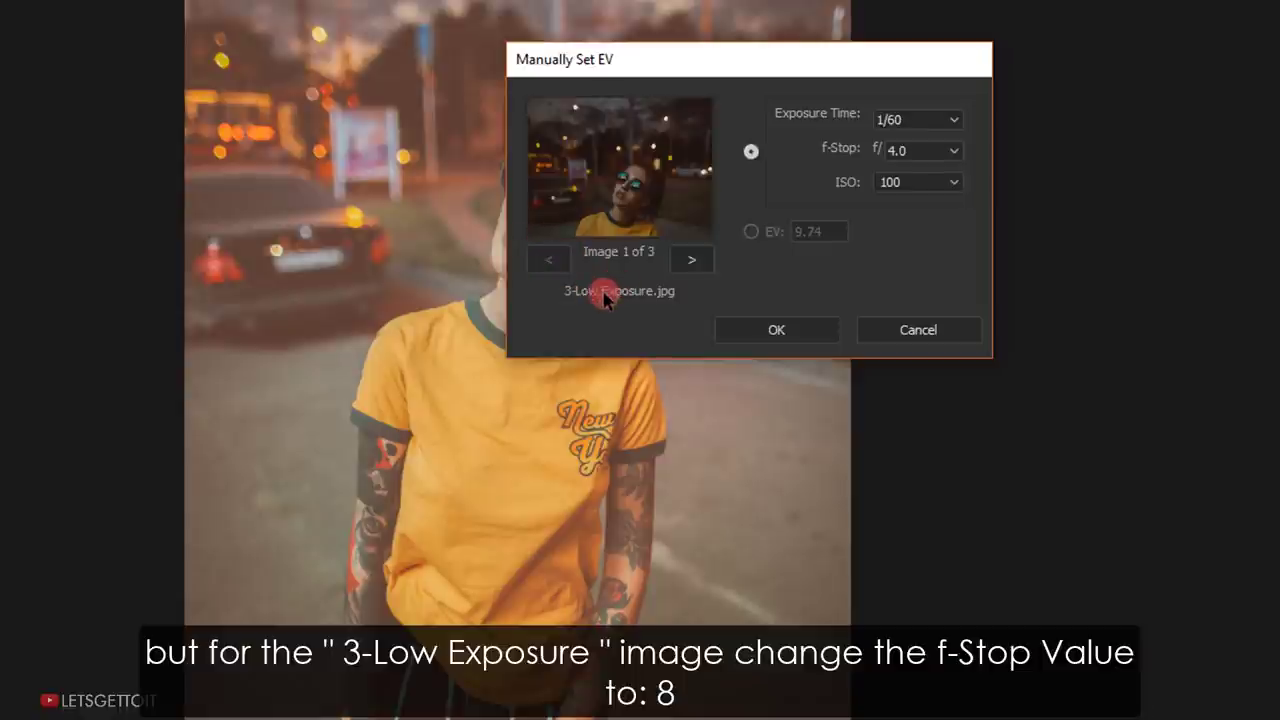
{"action": "left_click", "coordinate": [955, 150]}
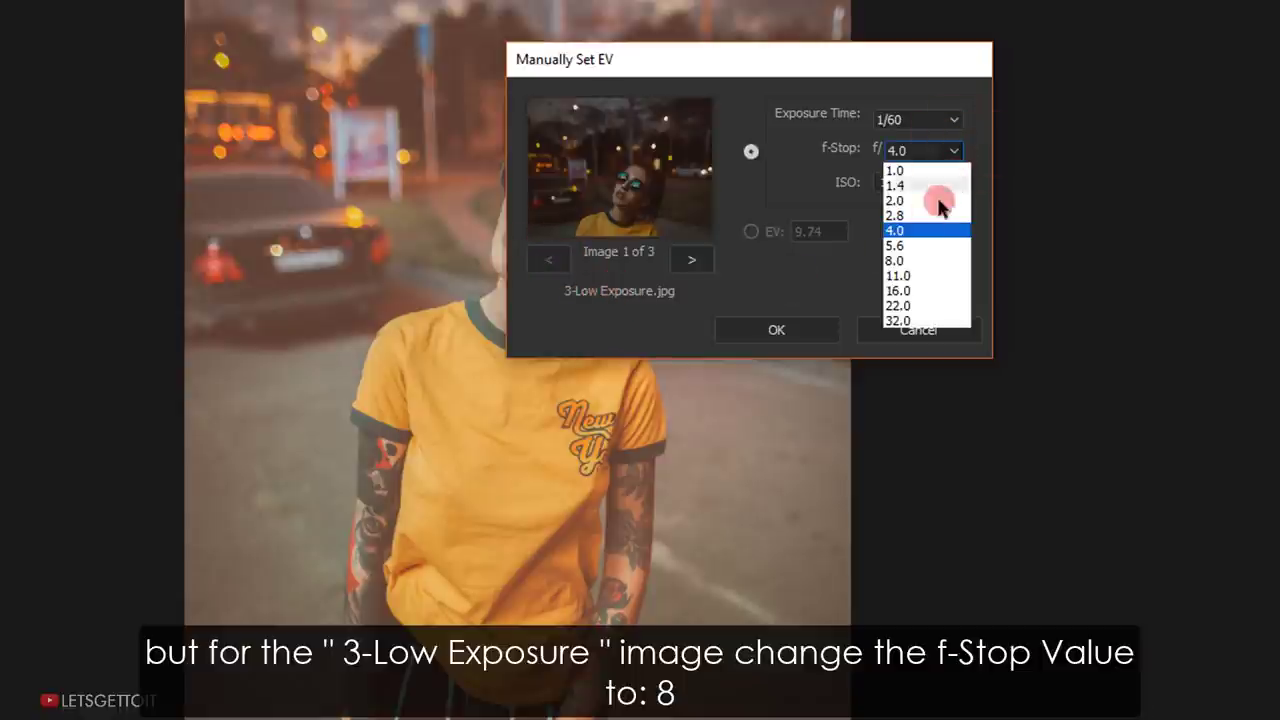
{"action": "left_click", "coordinate": [921, 260]}
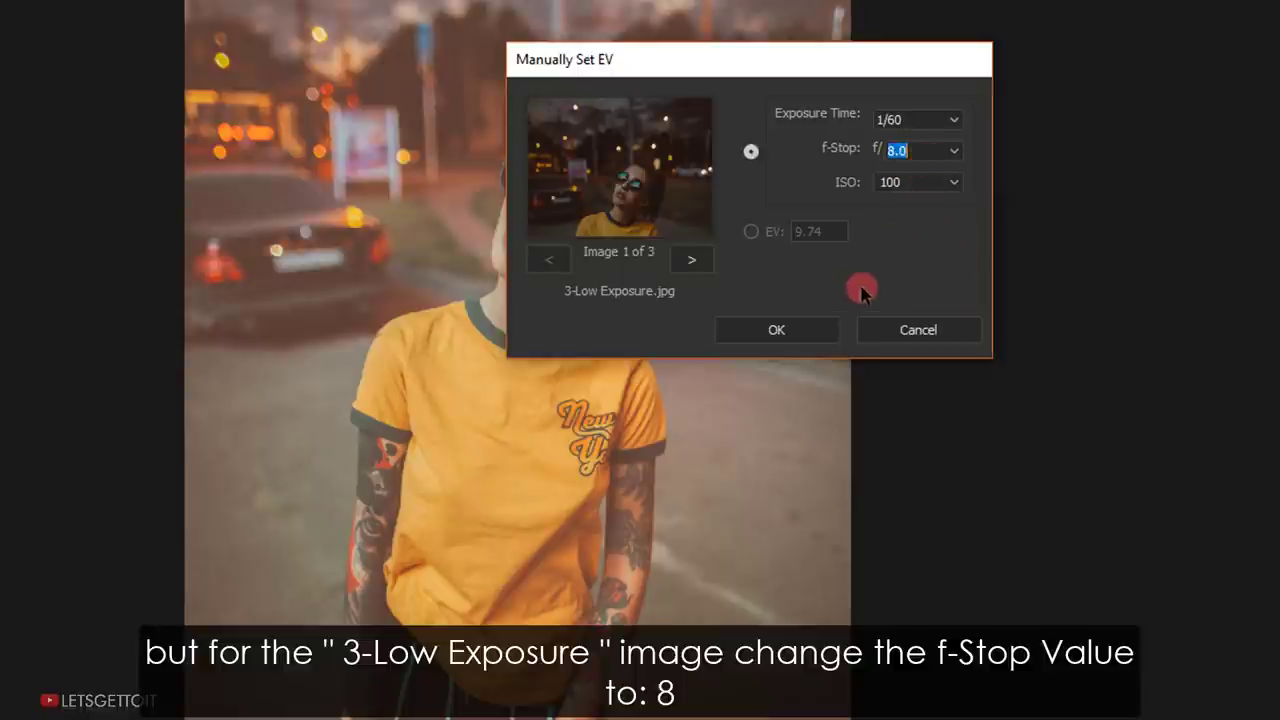
{"action": "left_click", "coordinate": [778, 332]}
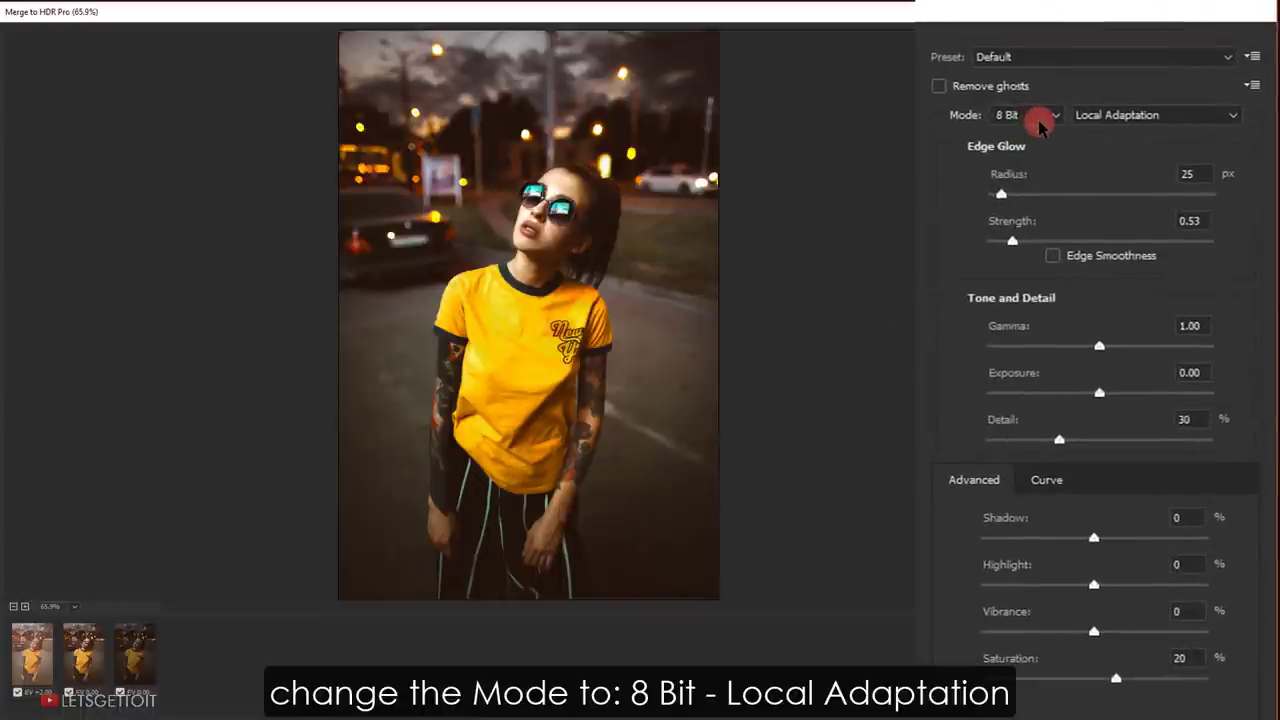
Keep the HDR mode at 8 Bit with Local Adaptation tone mapping.
{"action": "left_click", "coordinate": [1040, 122]}
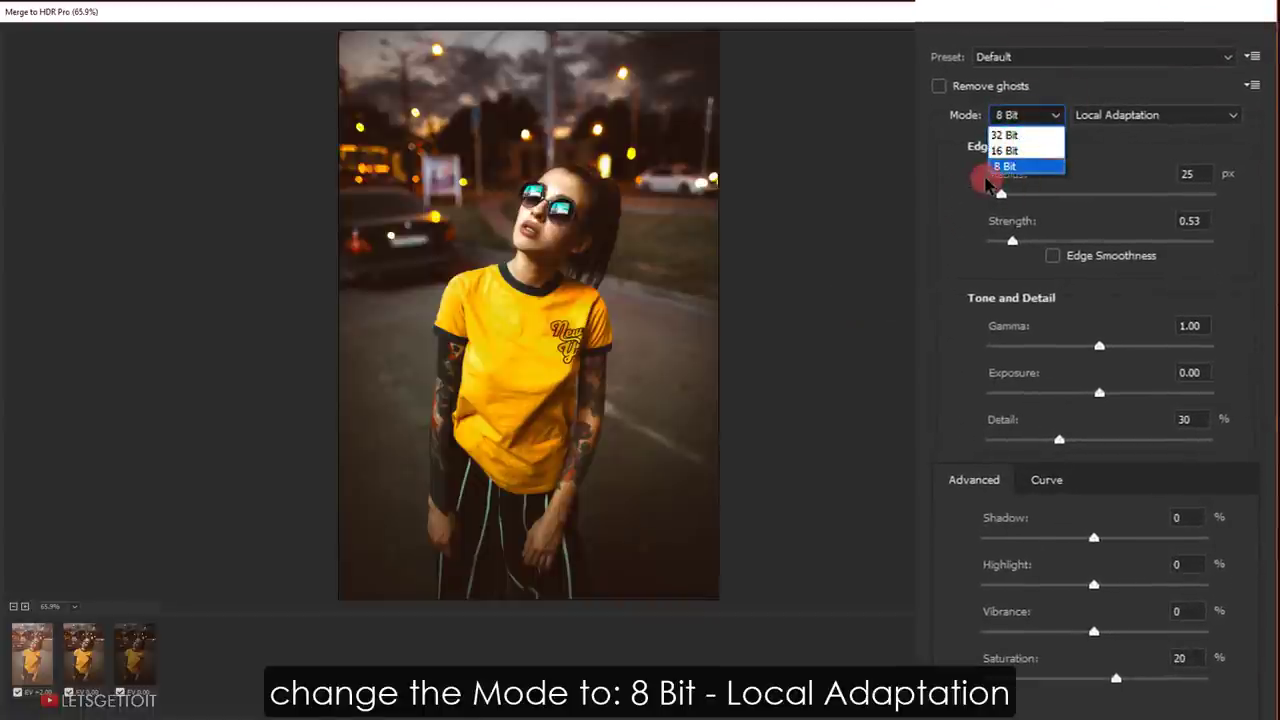
{"action": "left_click", "coordinate": [1015, 170]}
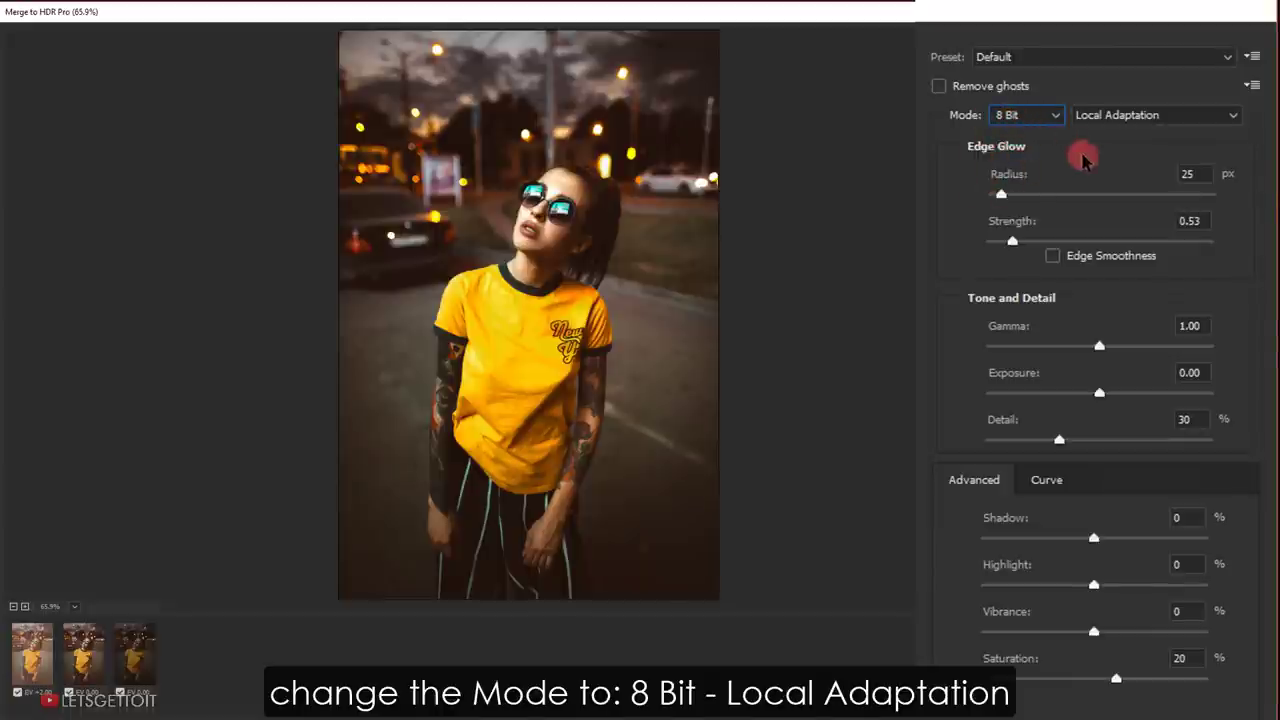
{"action": "left_click", "coordinate": [1160, 116]}
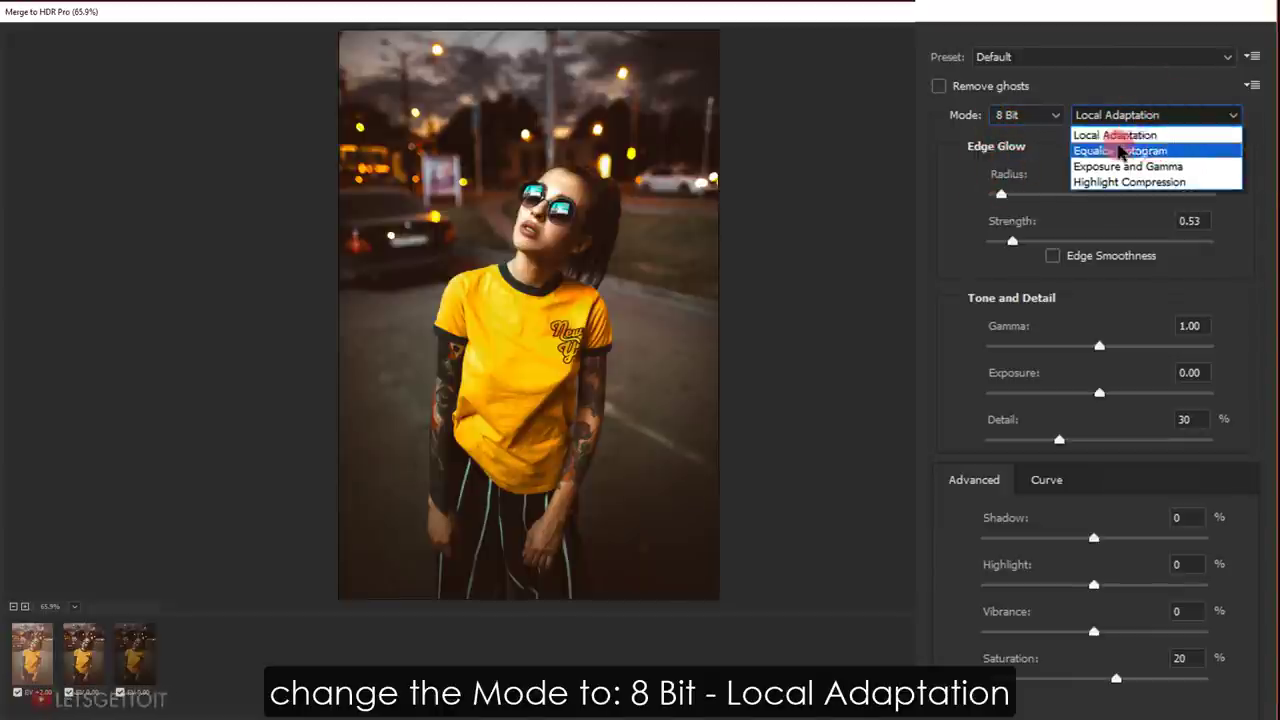
{"action": "left_click", "coordinate": [1131, 138]}
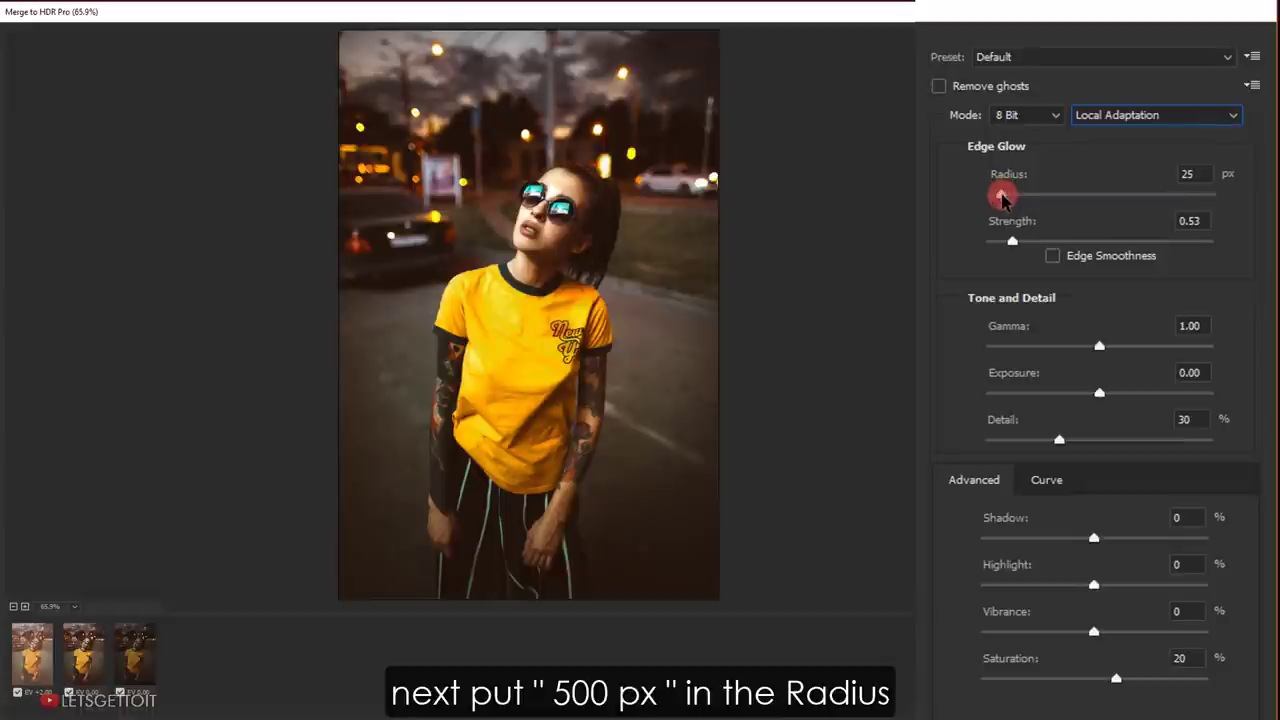
Set Edge Glow Radius near maximum, Strength to 1.00 and Gamma to 0.70.
{"action": "left_click_drag", "start_coordinate": [1001, 195], "coordinate": [1195, 196]}
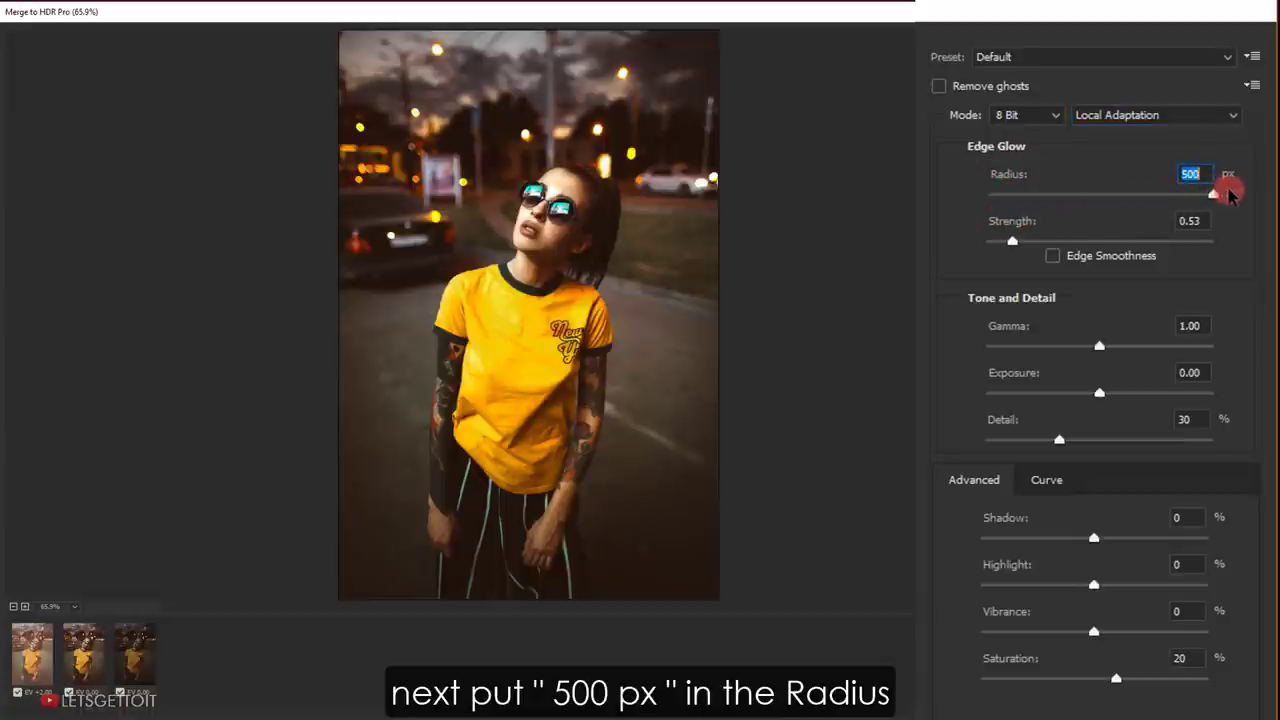
{"action": "left_click", "coordinate": [1186, 172]}
{"action": "type", "text": "0"}
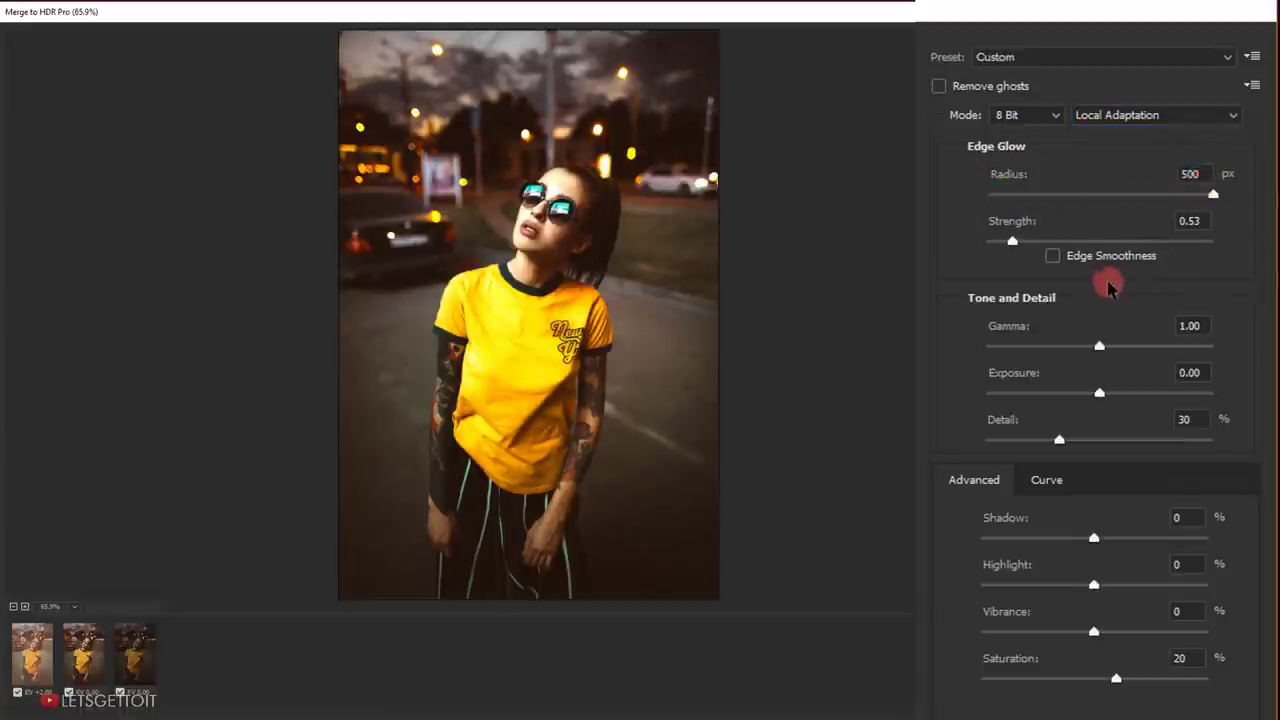
{"action": "left_click_drag", "start_coordinate": [1013, 243], "coordinate": [1040, 240]}
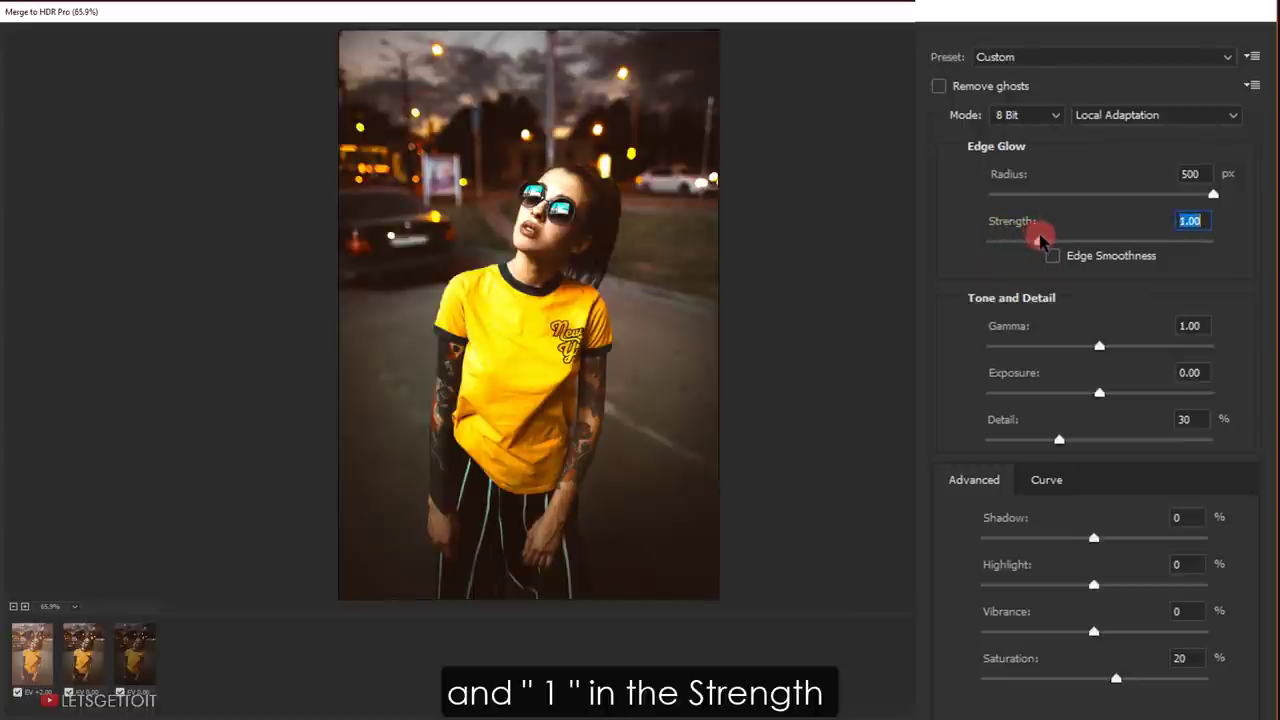
{"action": "left_click", "coordinate": [1197, 224]}
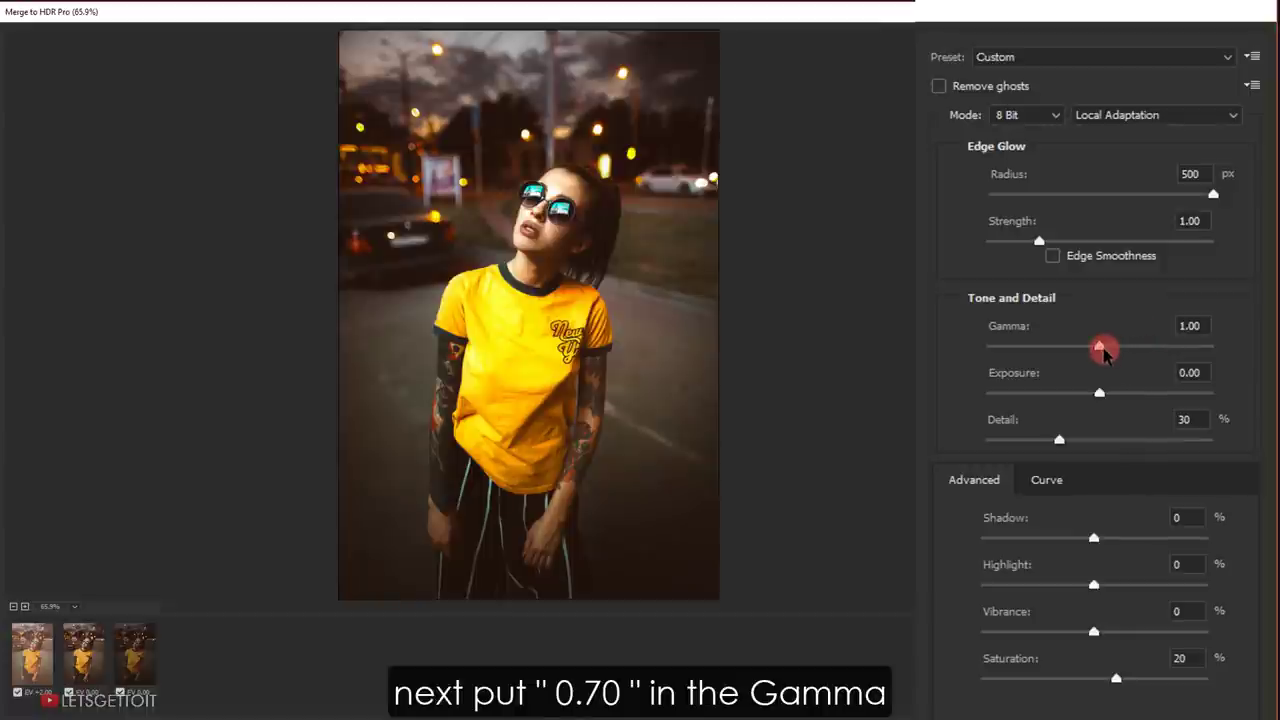
{"action": "left_click_drag", "start_coordinate": [1102, 347], "coordinate": [1124, 347]}
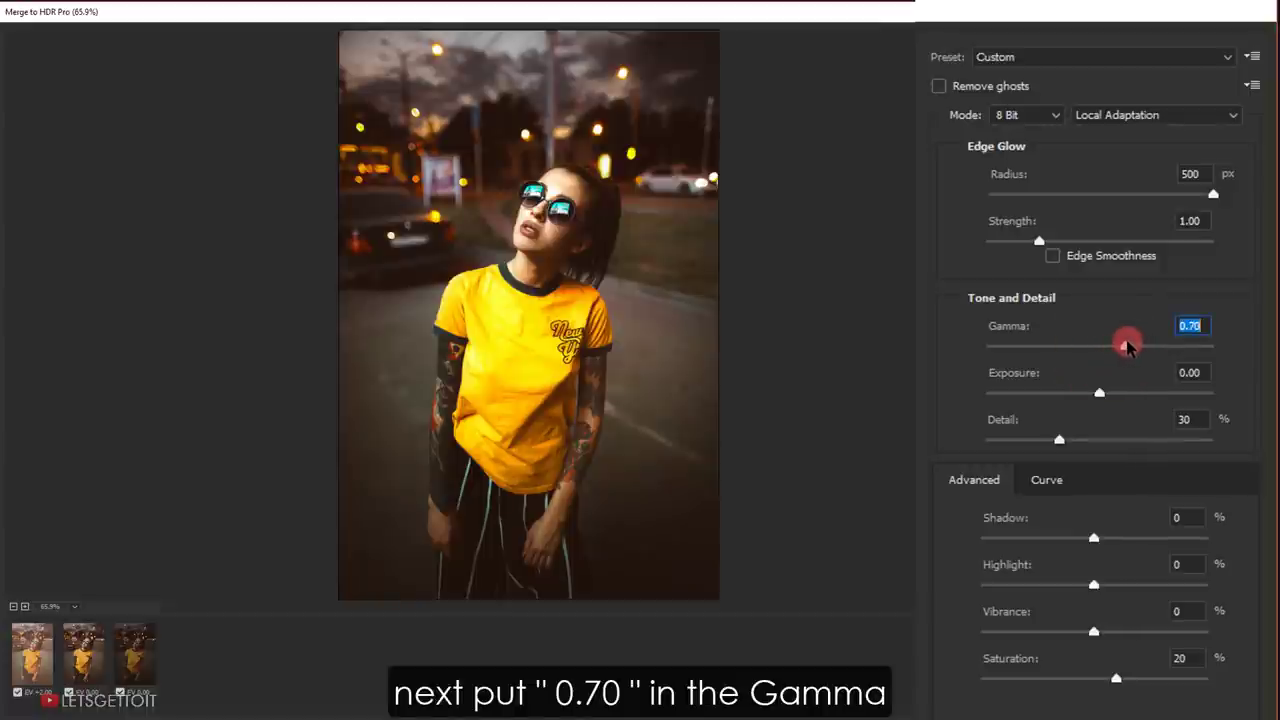
{"action": "left_click", "coordinate": [1206, 325]}
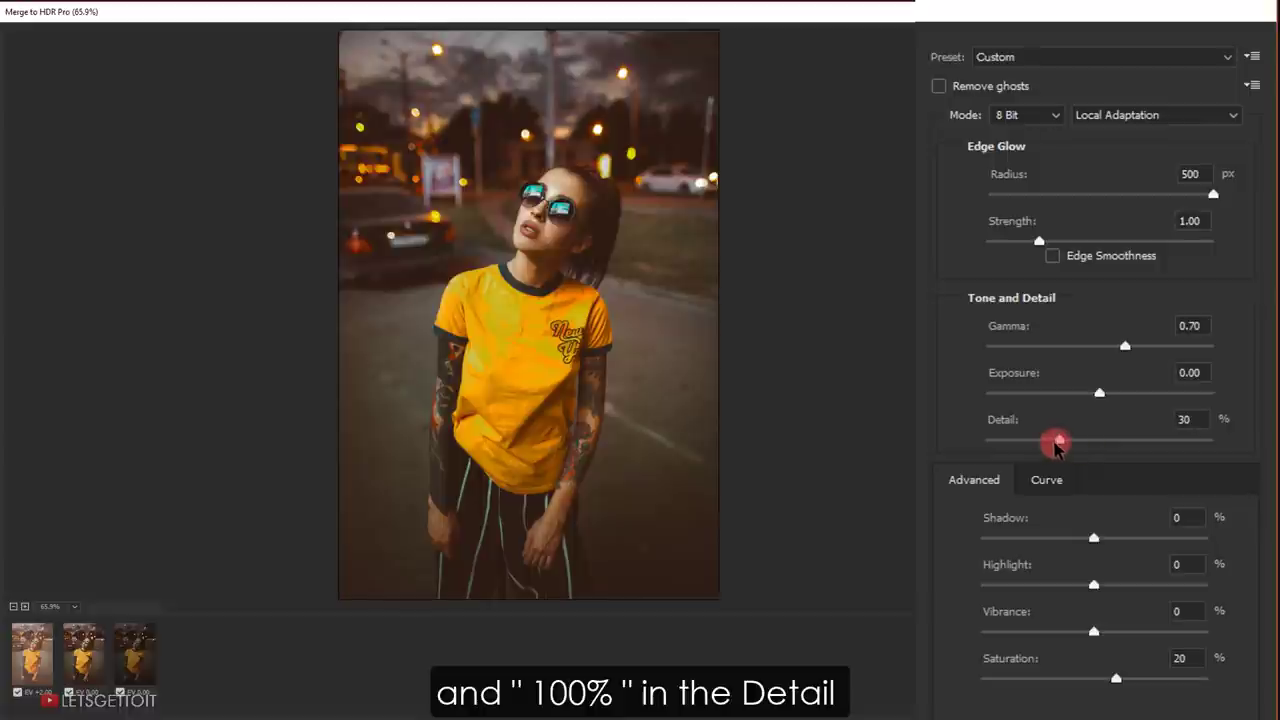
Raise Detail and Shadow to 100% and create the merged HDR file.
{"action": "left_click_drag", "start_coordinate": [1062, 444], "coordinate": [1088, 442]}
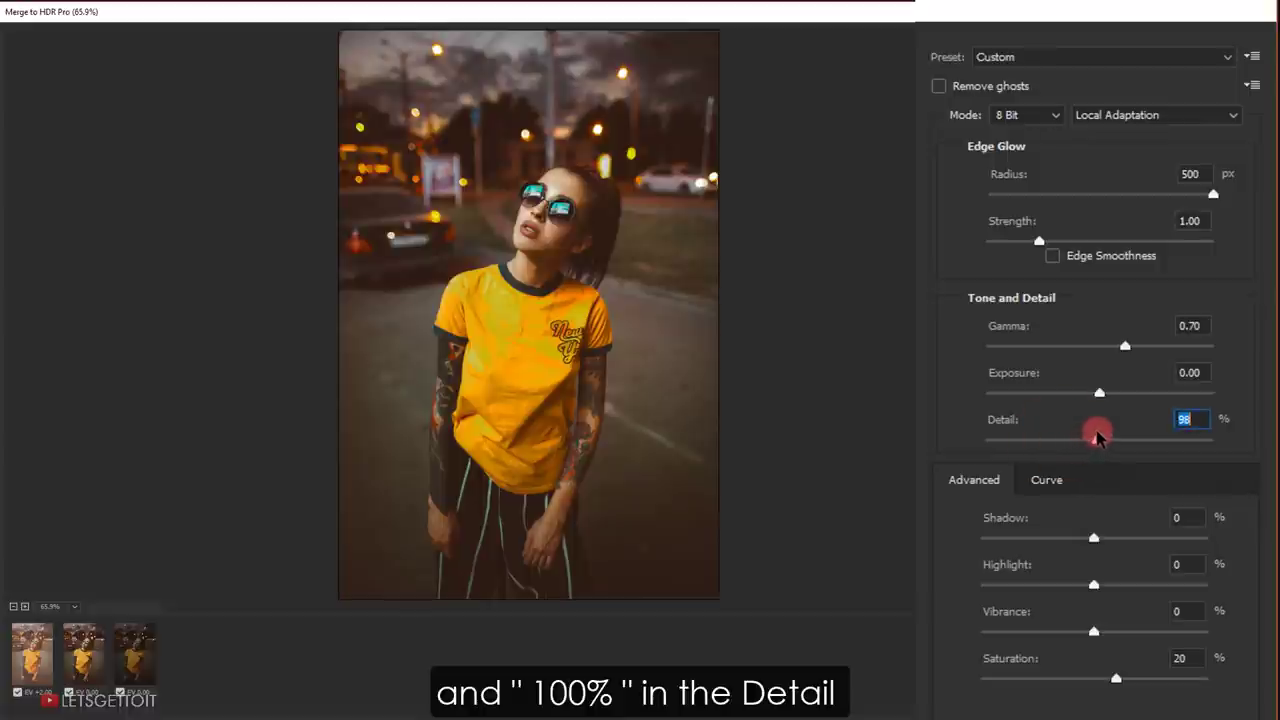
{"action": "left_click_drag", "start_coordinate": [1097, 437], "coordinate": [1099, 445]}
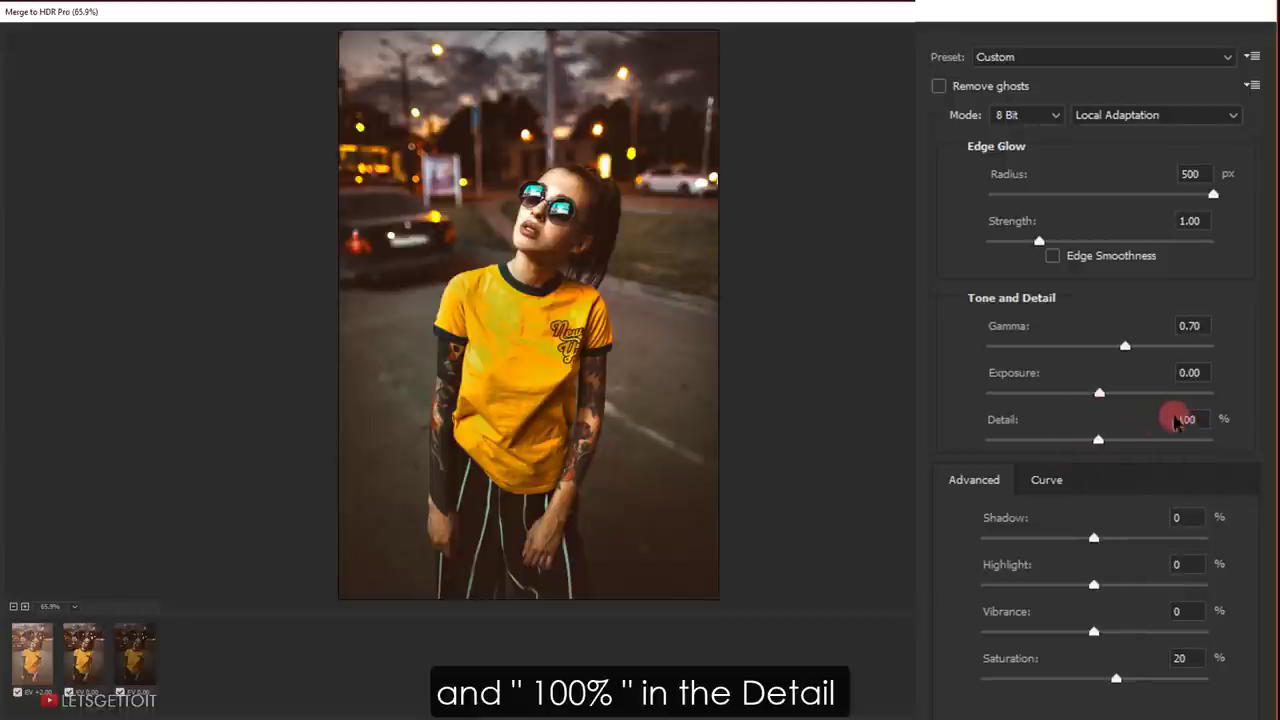
{"action": "left_click", "coordinate": [1190, 426]}
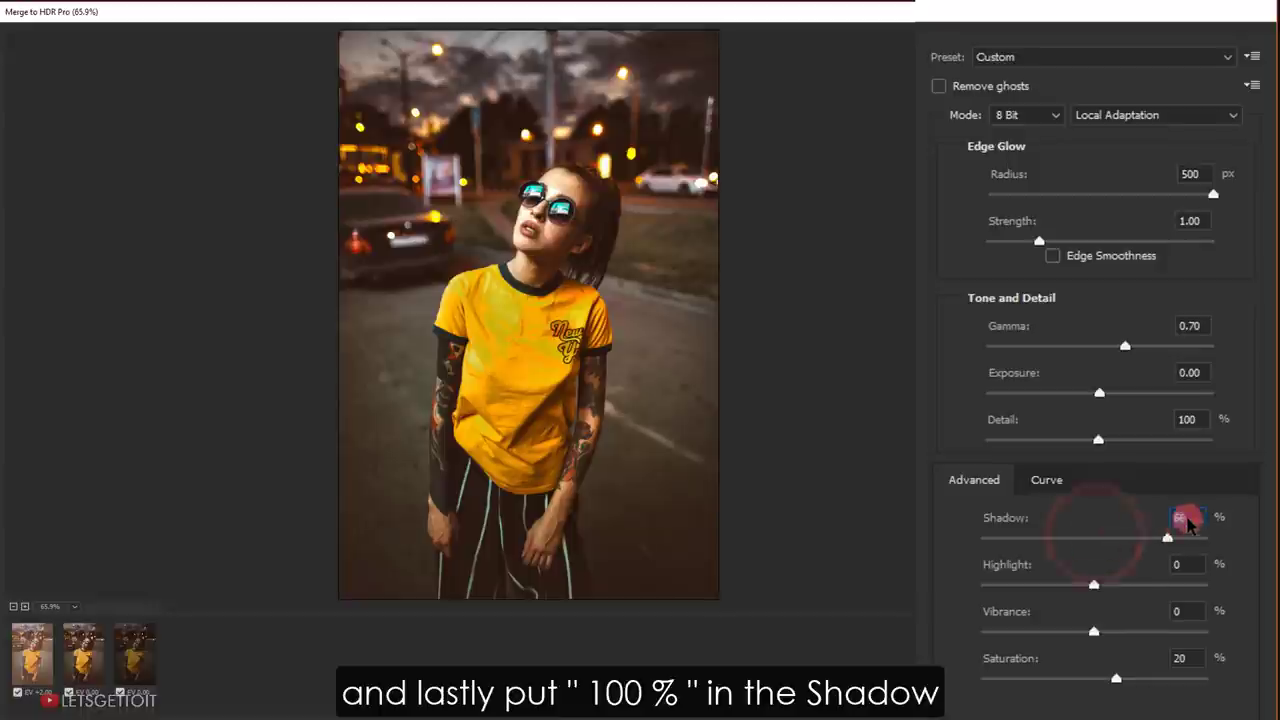
{"action": "left_click_drag", "start_coordinate": [1095, 538], "coordinate": [1230, 540]}
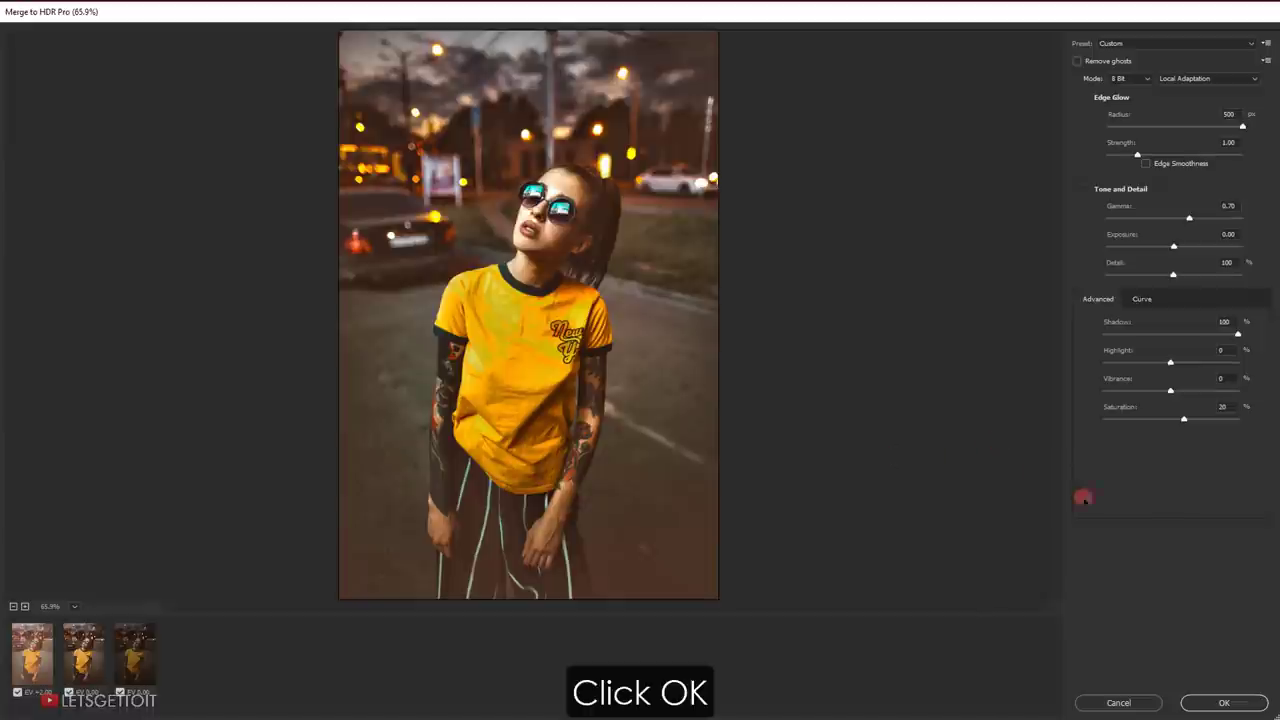
{"action": "left_click", "coordinate": [1224, 704]}
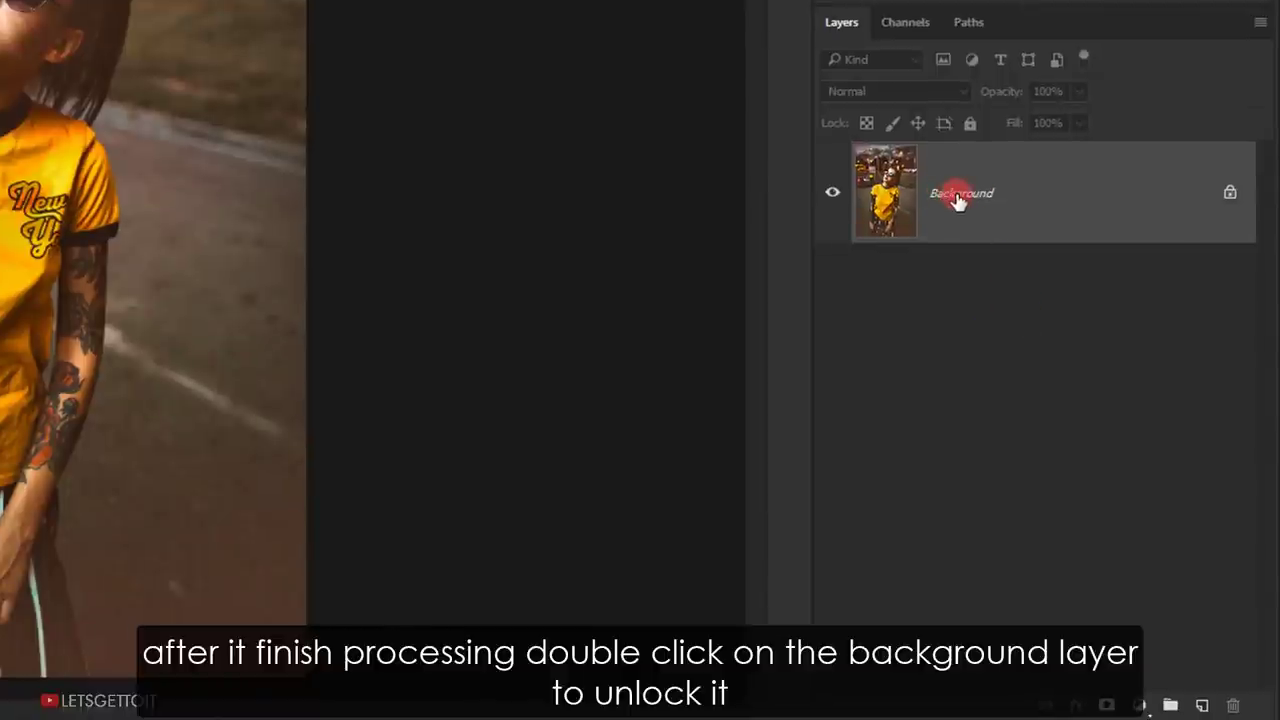
Unlock the Background layer as 'HDR' and convert it to a Smart Object.
{"action": "double_click", "coordinate": [960, 203]}
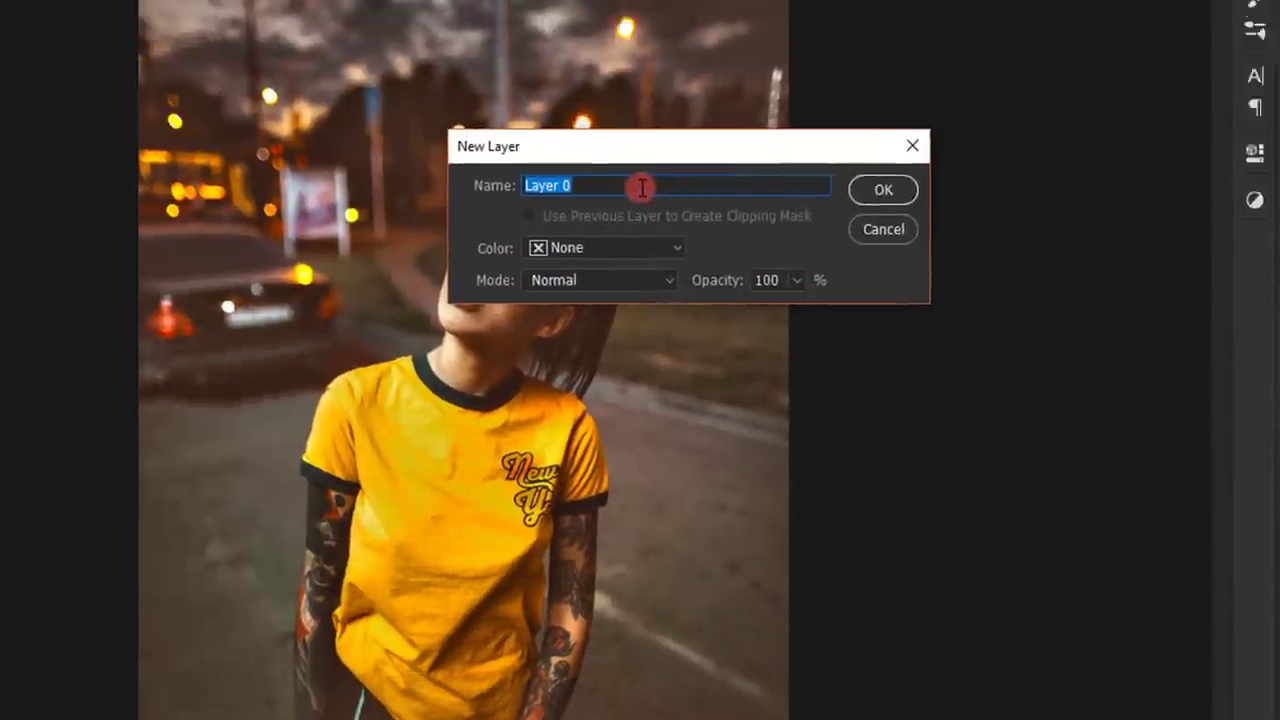
{"action": "type", "text": "HDR"}
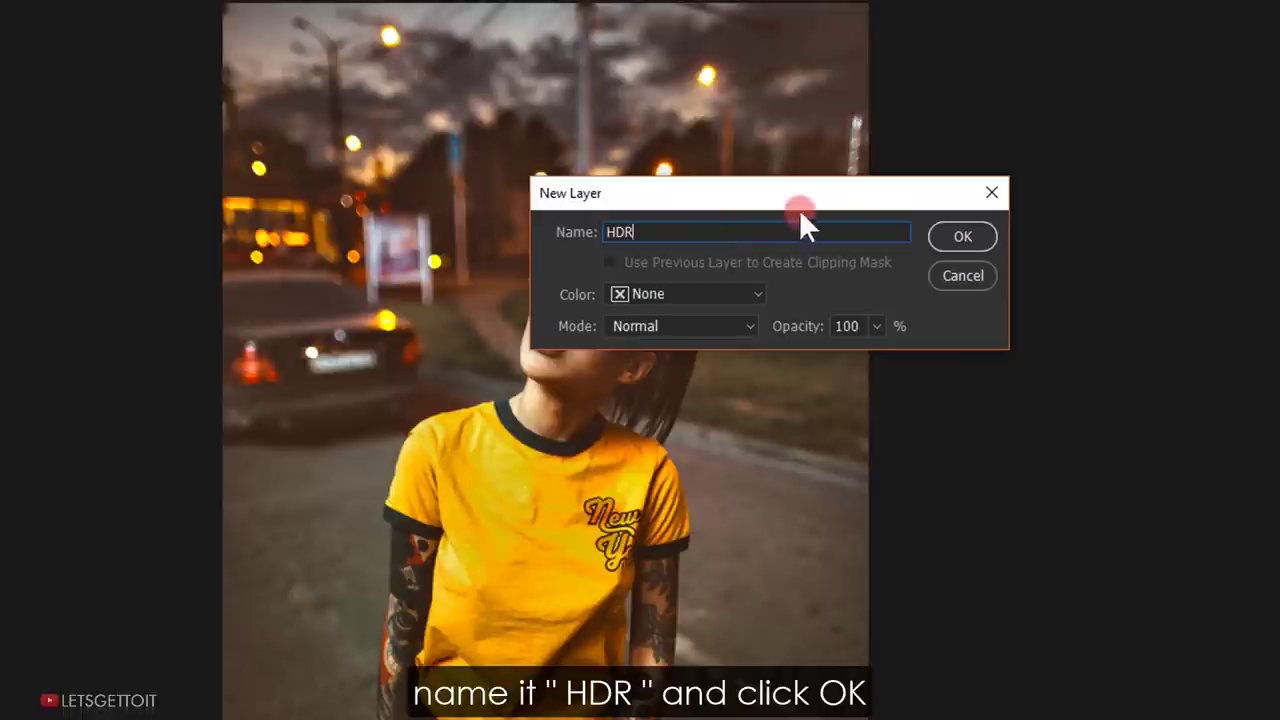
{"action": "left_click", "coordinate": [942, 236]}
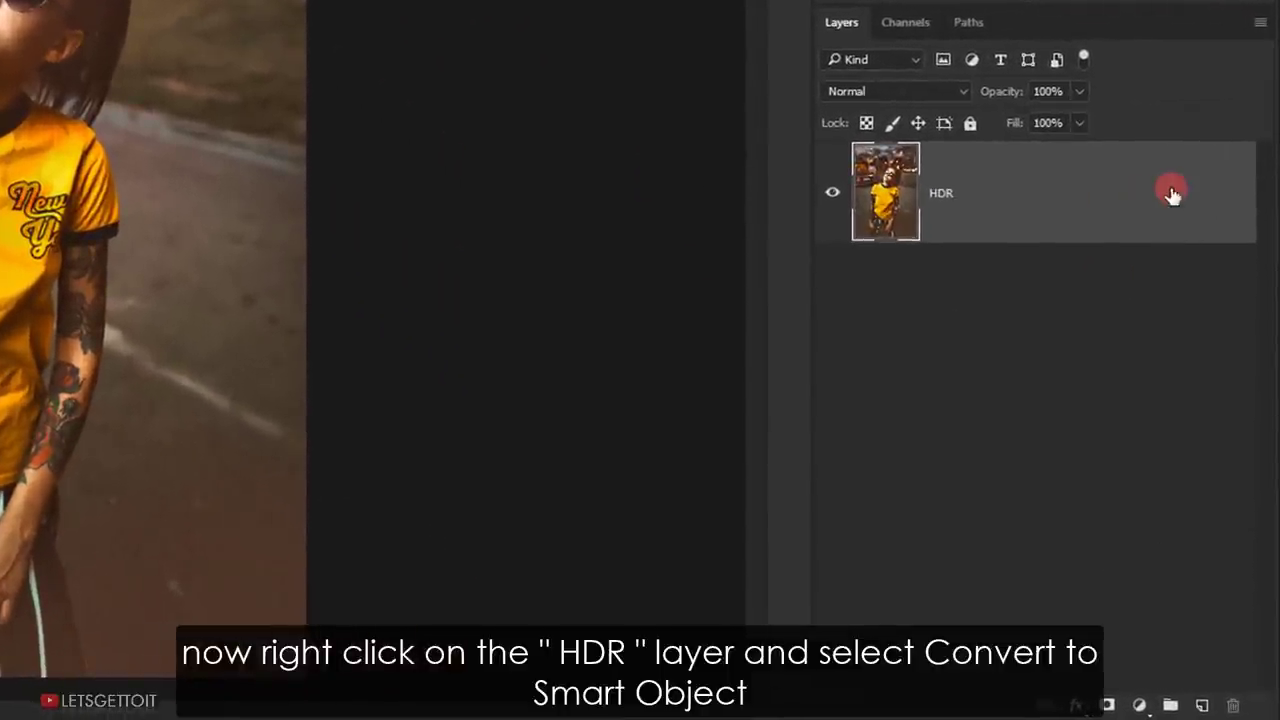
{"action": "right_click", "coordinate": [1169, 190]}
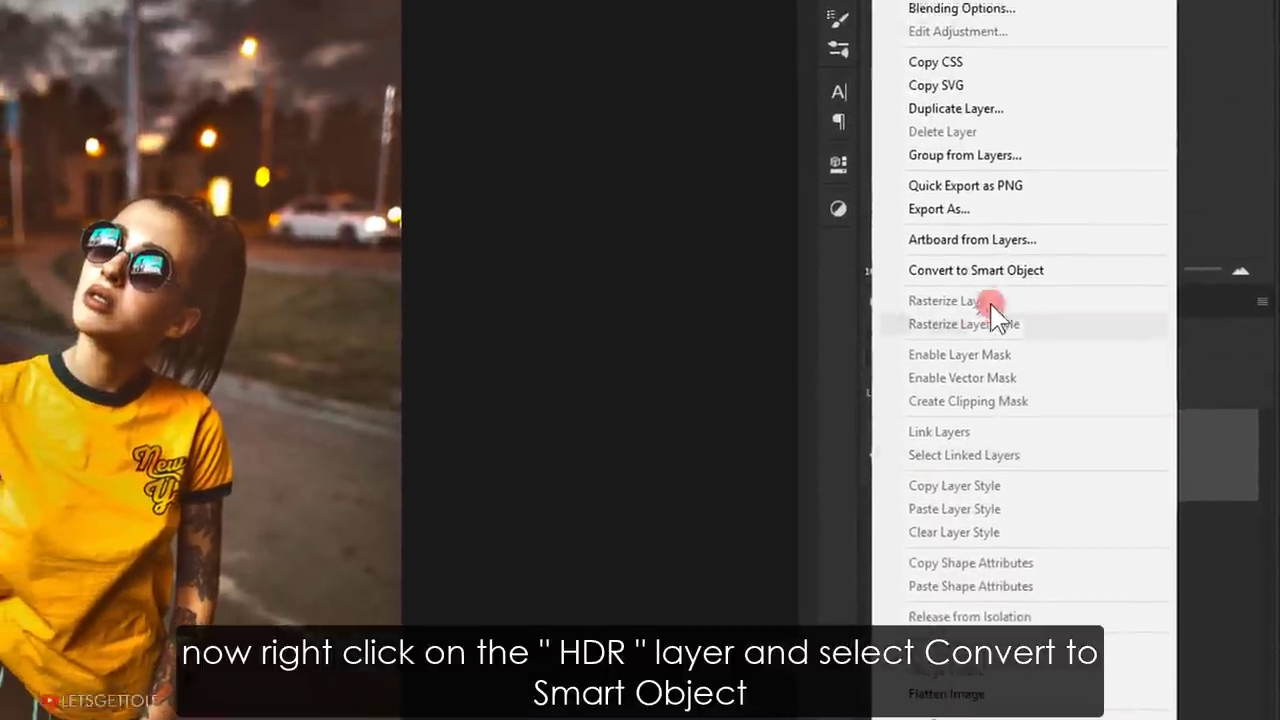
{"action": "left_click", "coordinate": [1070, 280]}
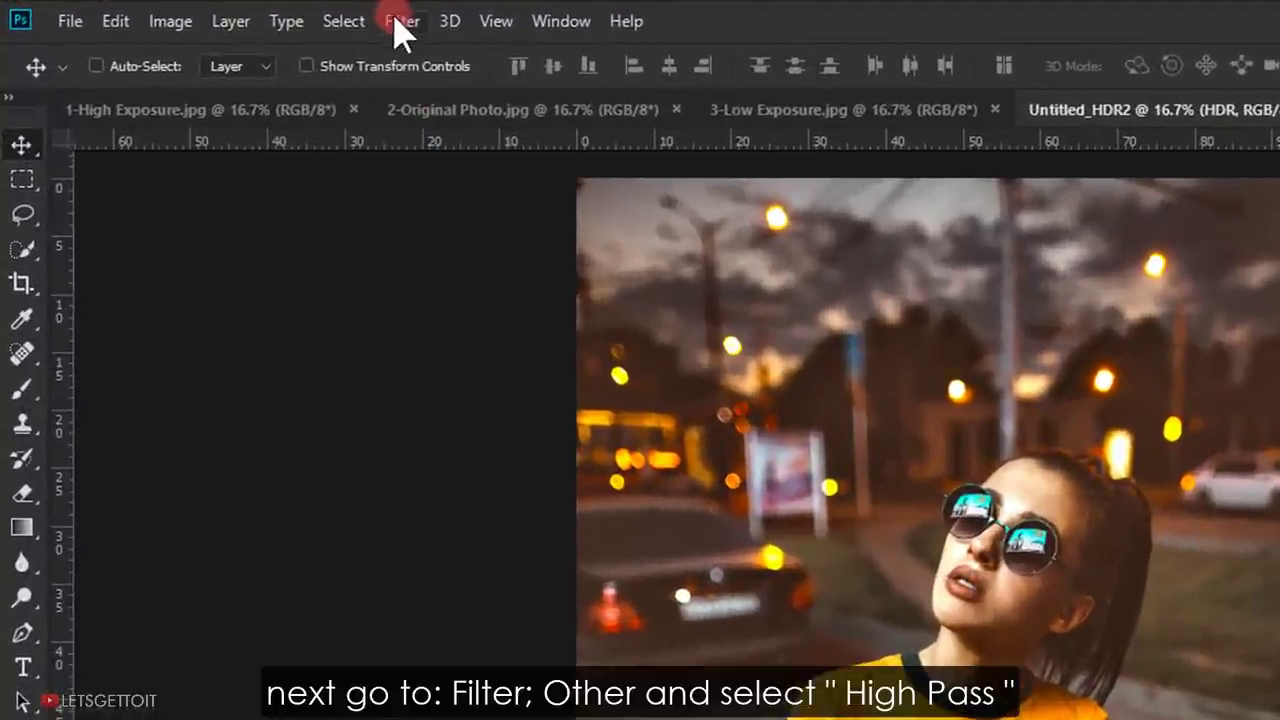
Apply a High Pass smart filter with a 1000 px radius to HDR.
{"action": "left_click", "coordinate": [400, 22]}
{"action": "mouse_move", "coordinate": [810, 396]}
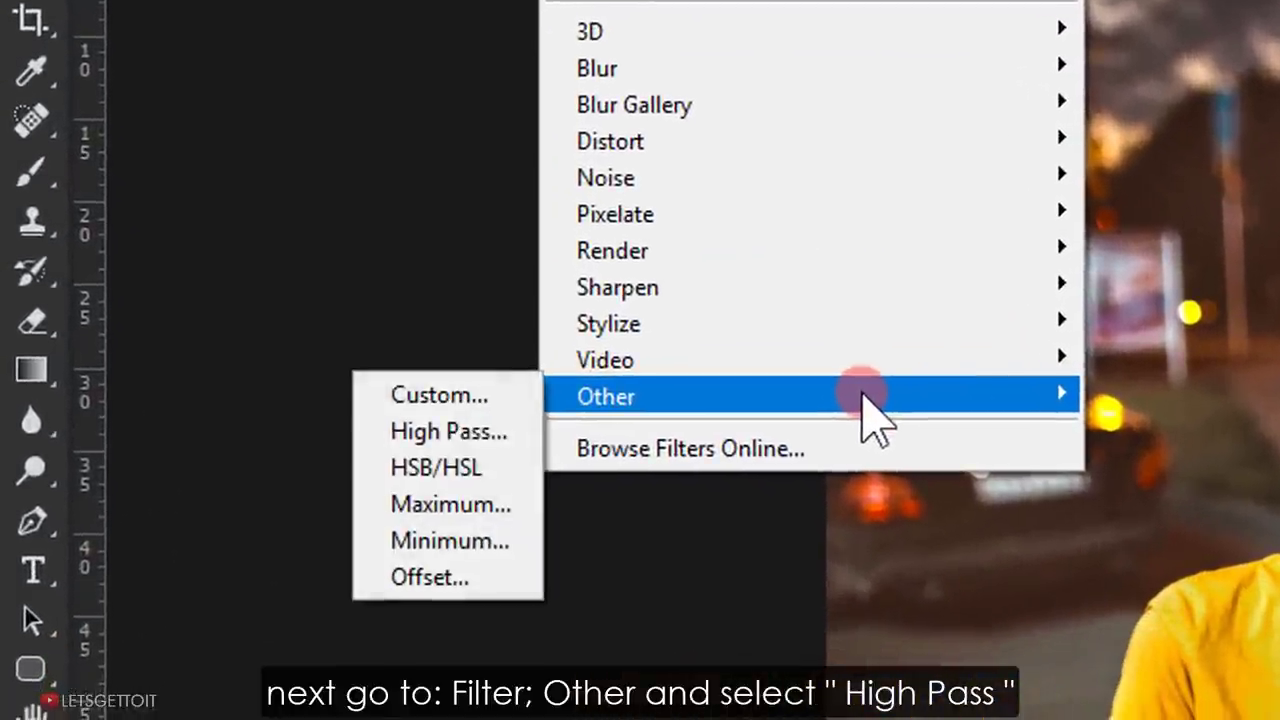
{"action": "left_click", "coordinate": [485, 433]}
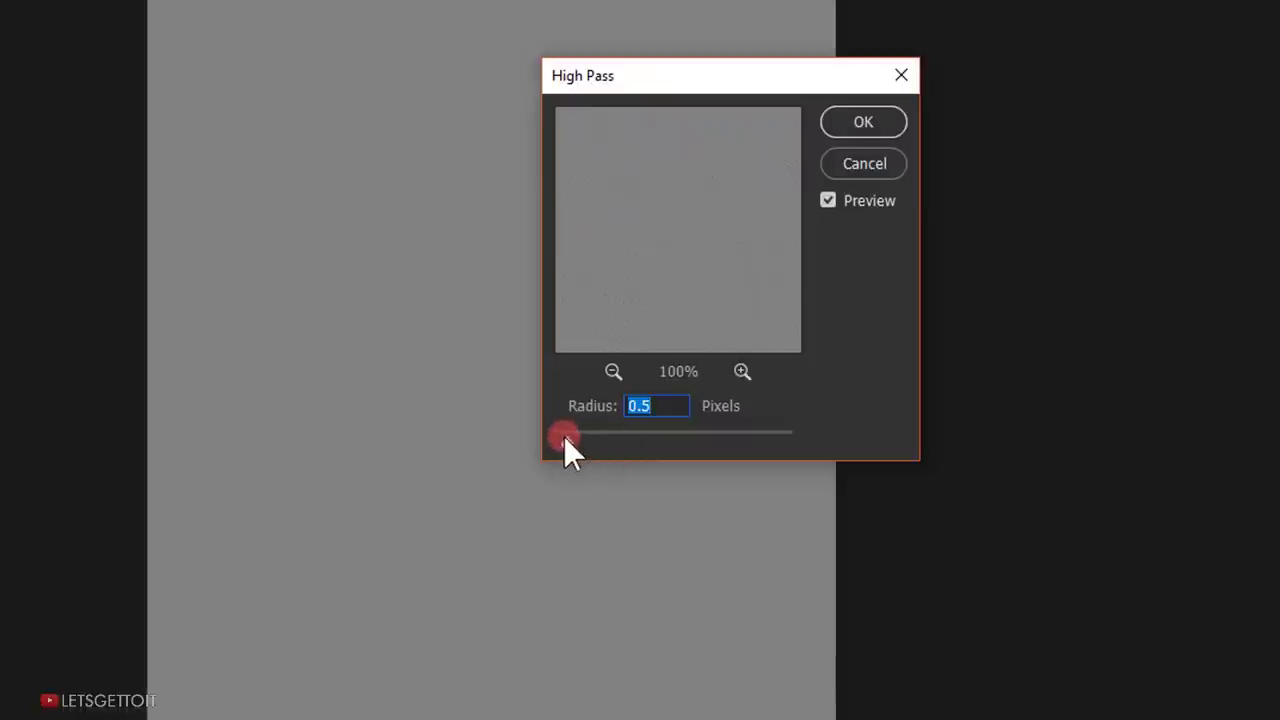
{"action": "left_click_drag", "start_coordinate": [565, 441], "coordinate": [832, 452]}
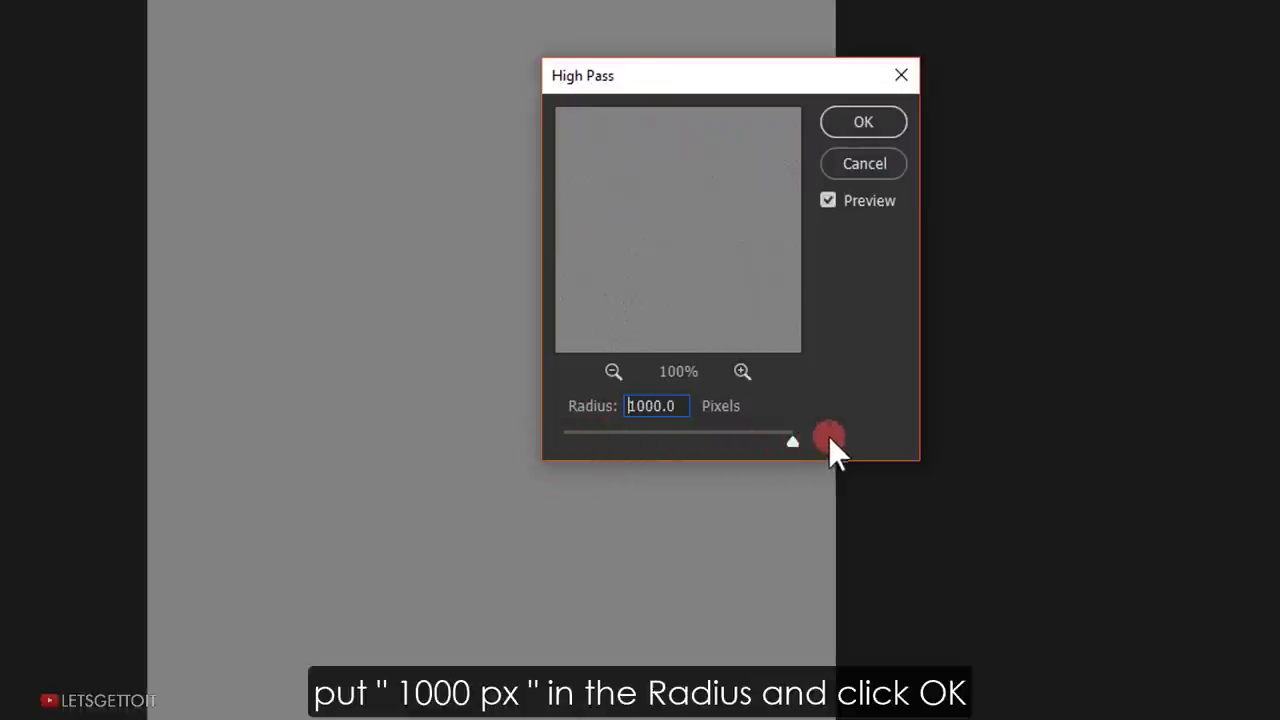
{"action": "left_click", "coordinate": [632, 408]}
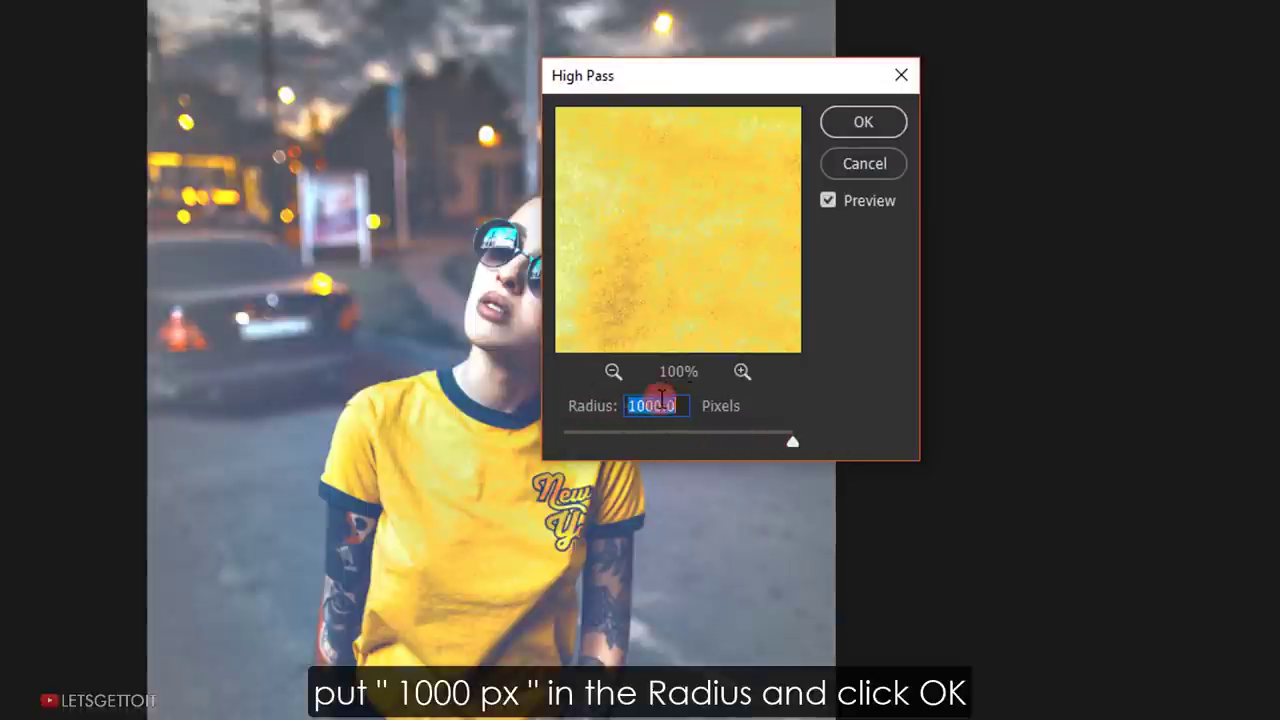
{"action": "left_click", "coordinate": [864, 121]}
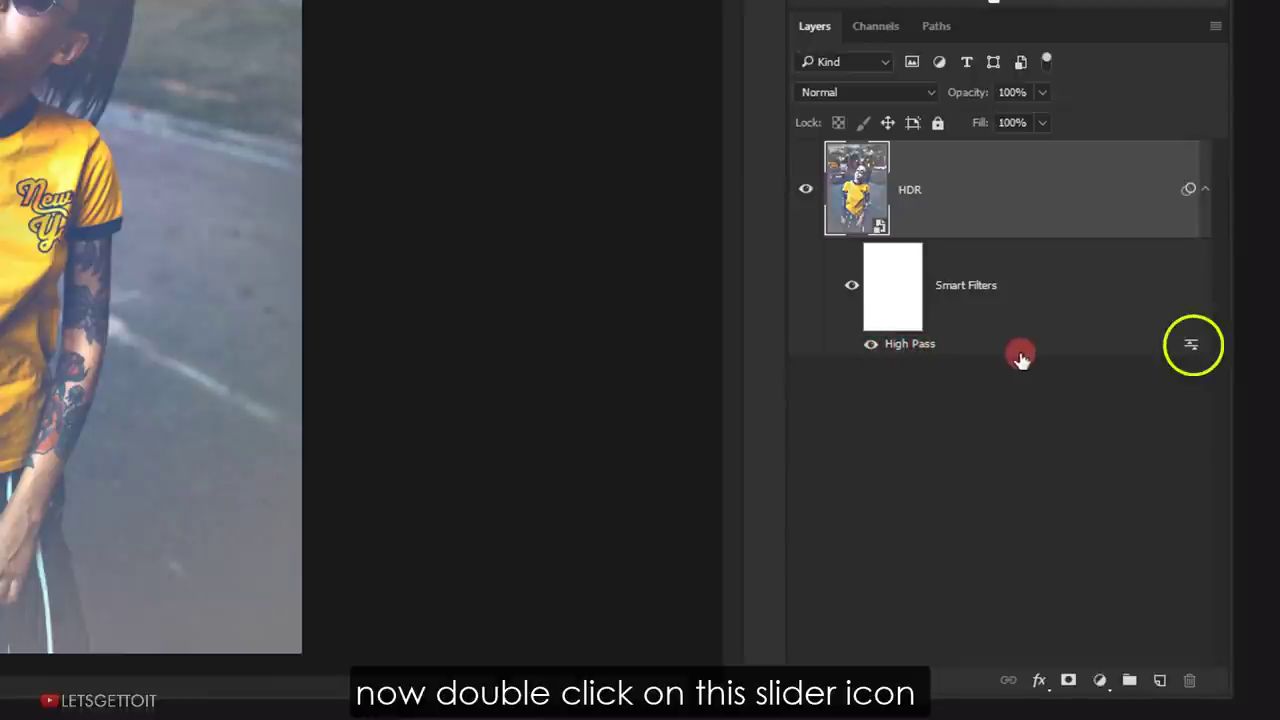
Blend the High Pass filter in Soft Light and compare with and without it.
{"action": "double_click", "coordinate": [1192, 352]}
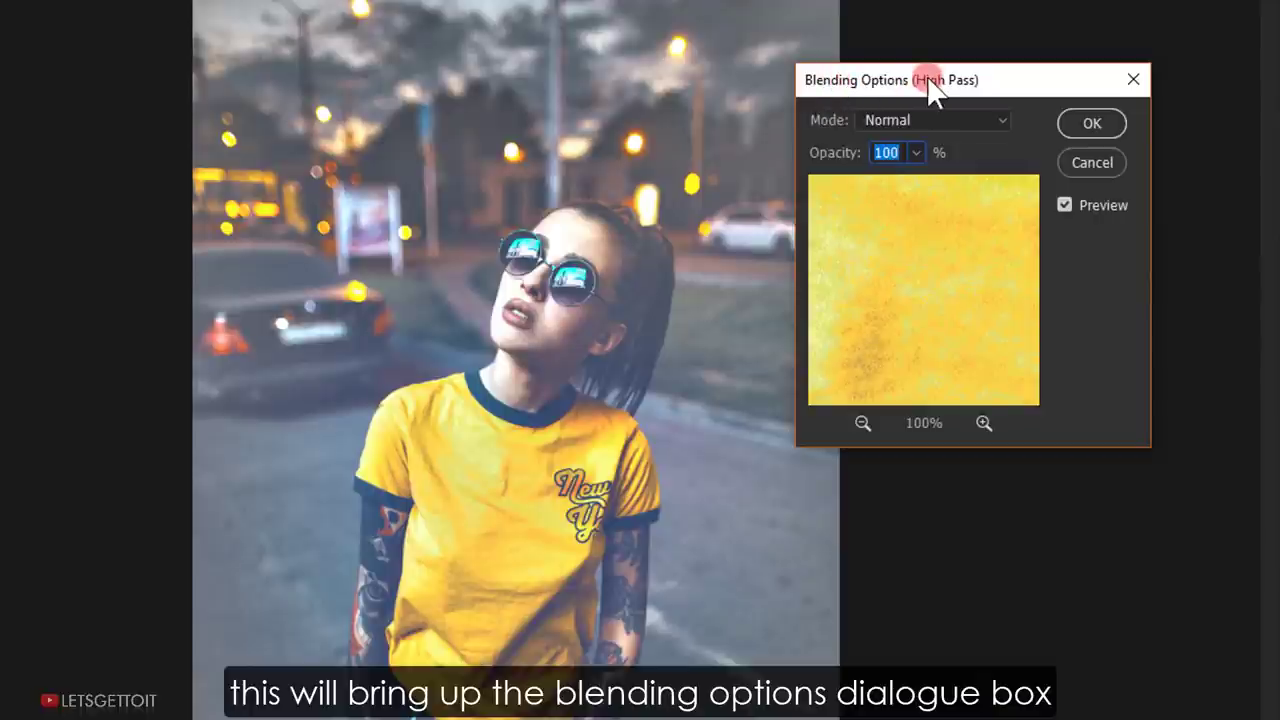
{"action": "left_click", "coordinate": [996, 116]}
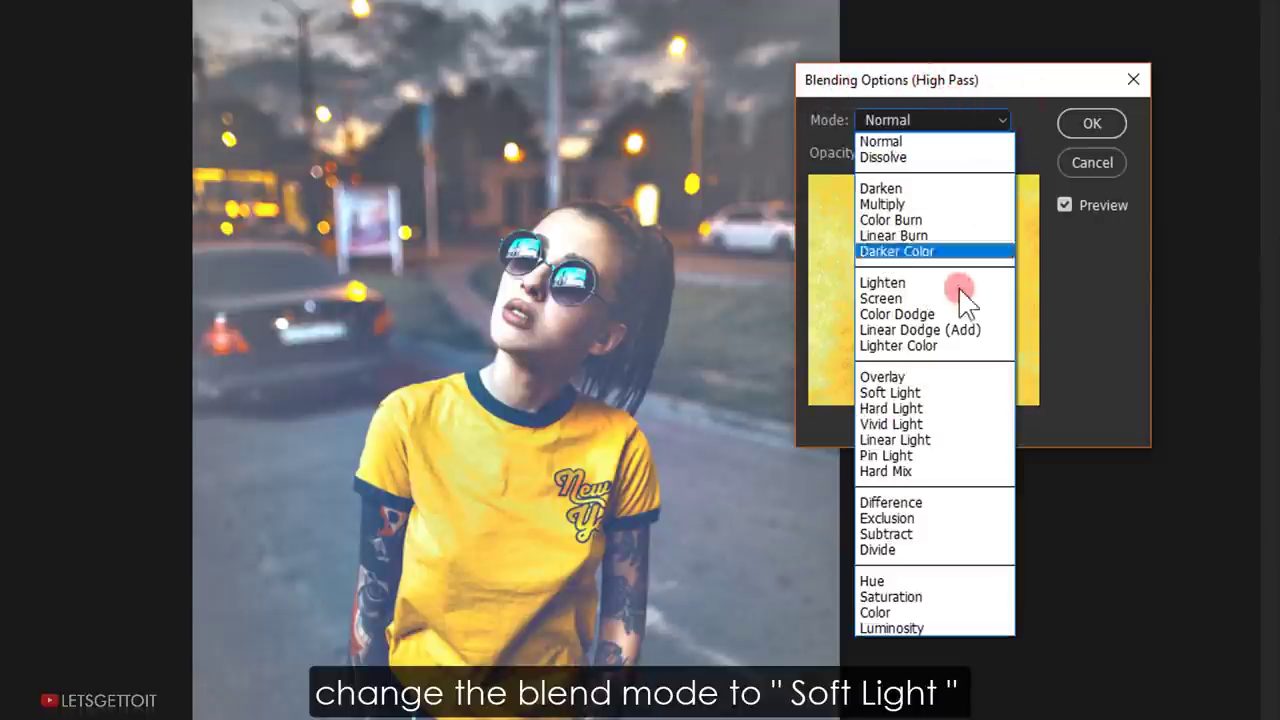
{"action": "left_click", "coordinate": [932, 392]}
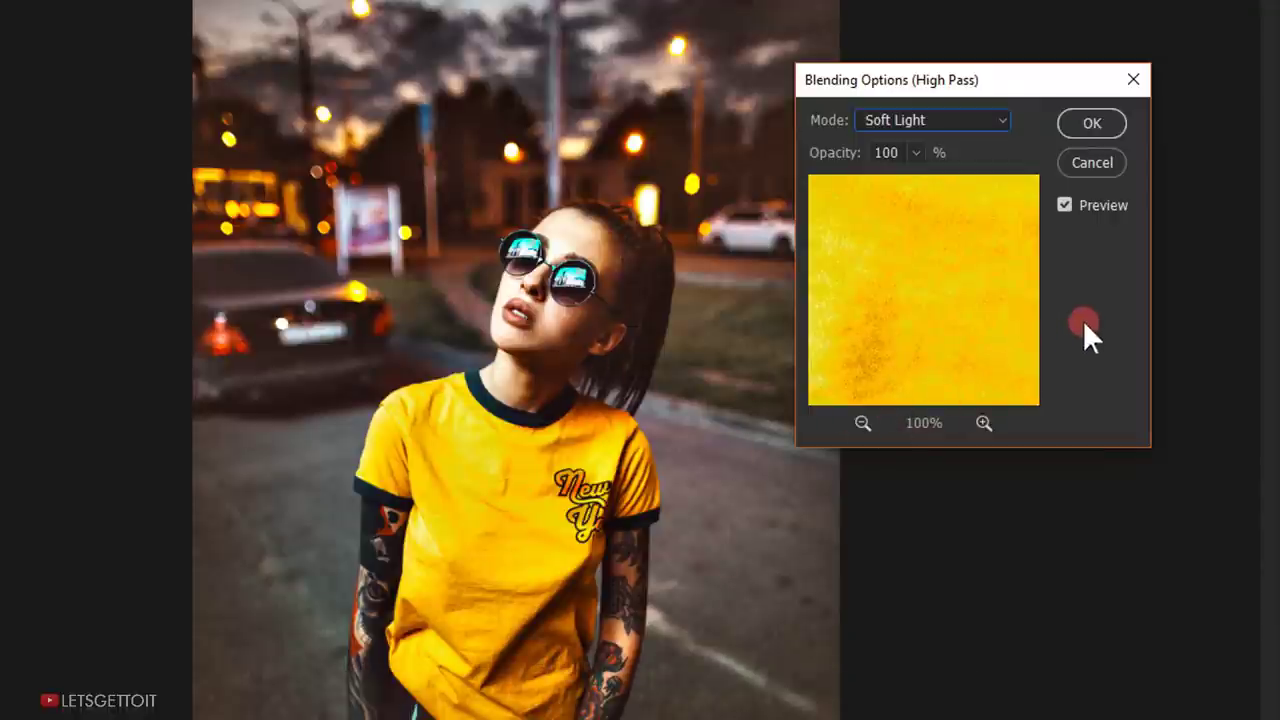
{"action": "left_click", "coordinate": [1065, 205]}
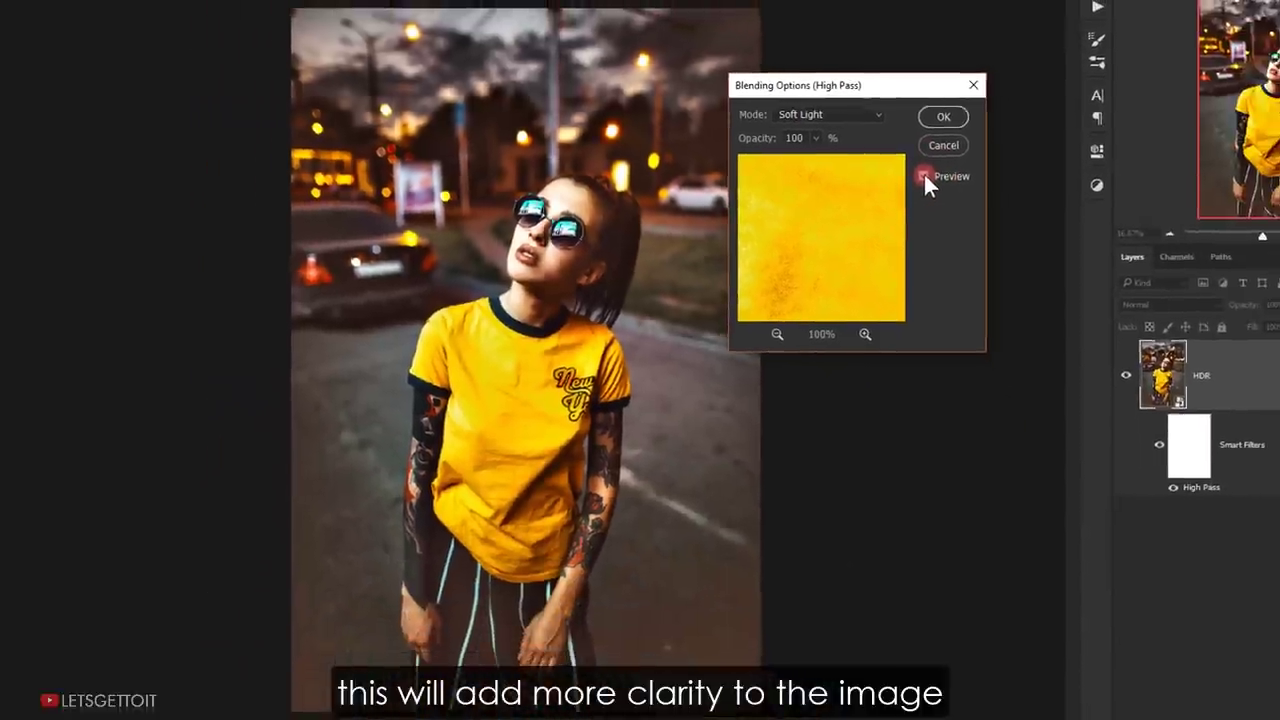
{"action": "left_click", "coordinate": [922, 176]}
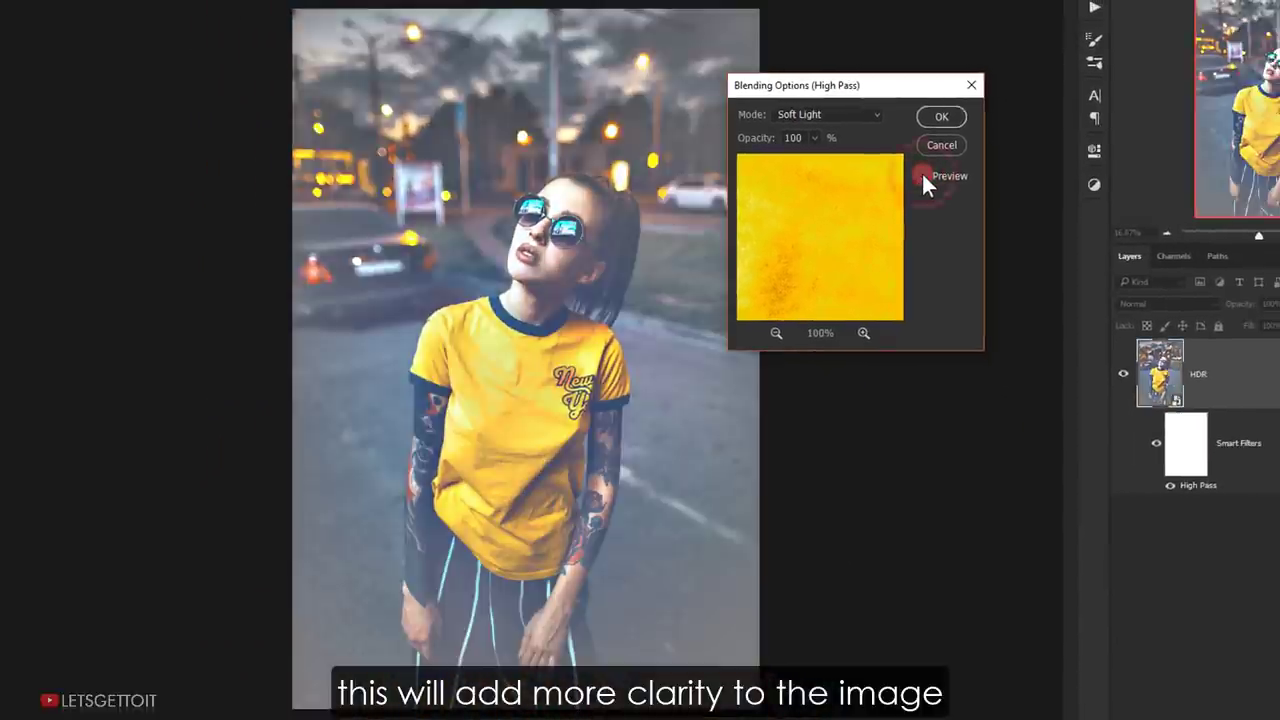
{"action": "left_click", "coordinate": [940, 117]}
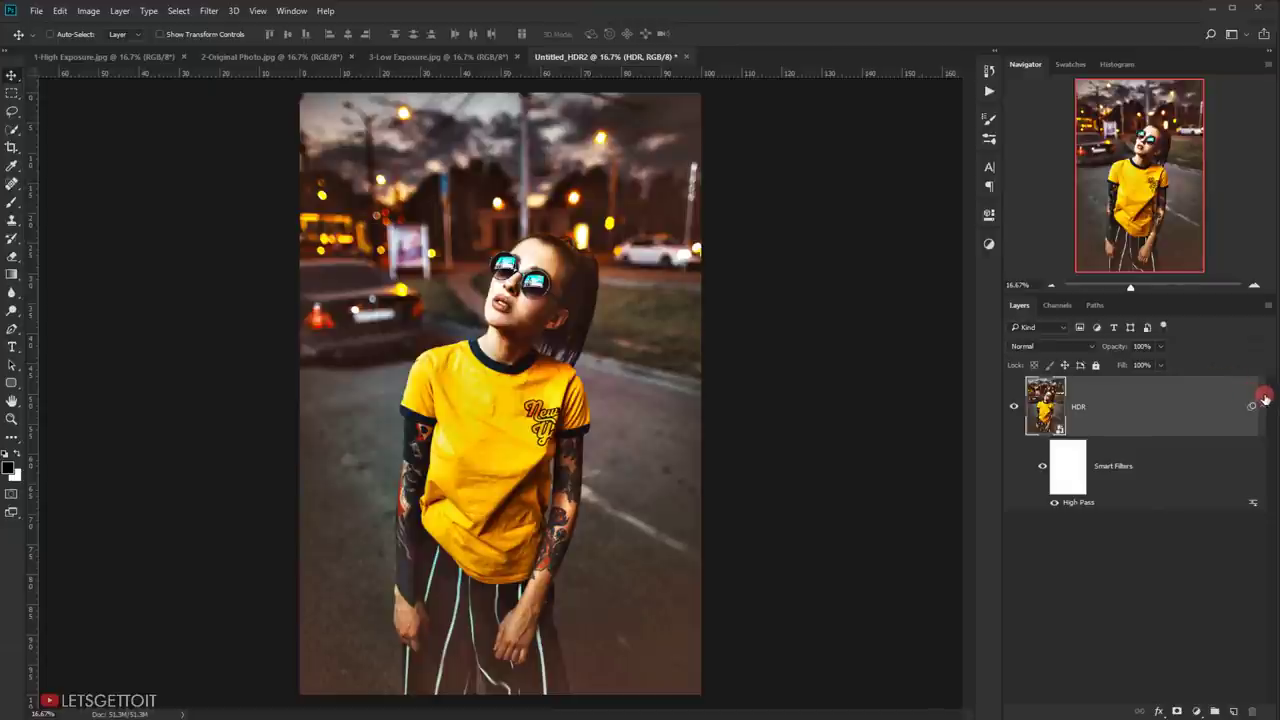
Add a Vibrance adjustment layer above HDR with Vibrance -20 and Saturation -10.
{"action": "left_click", "coordinate": [1258, 405]}
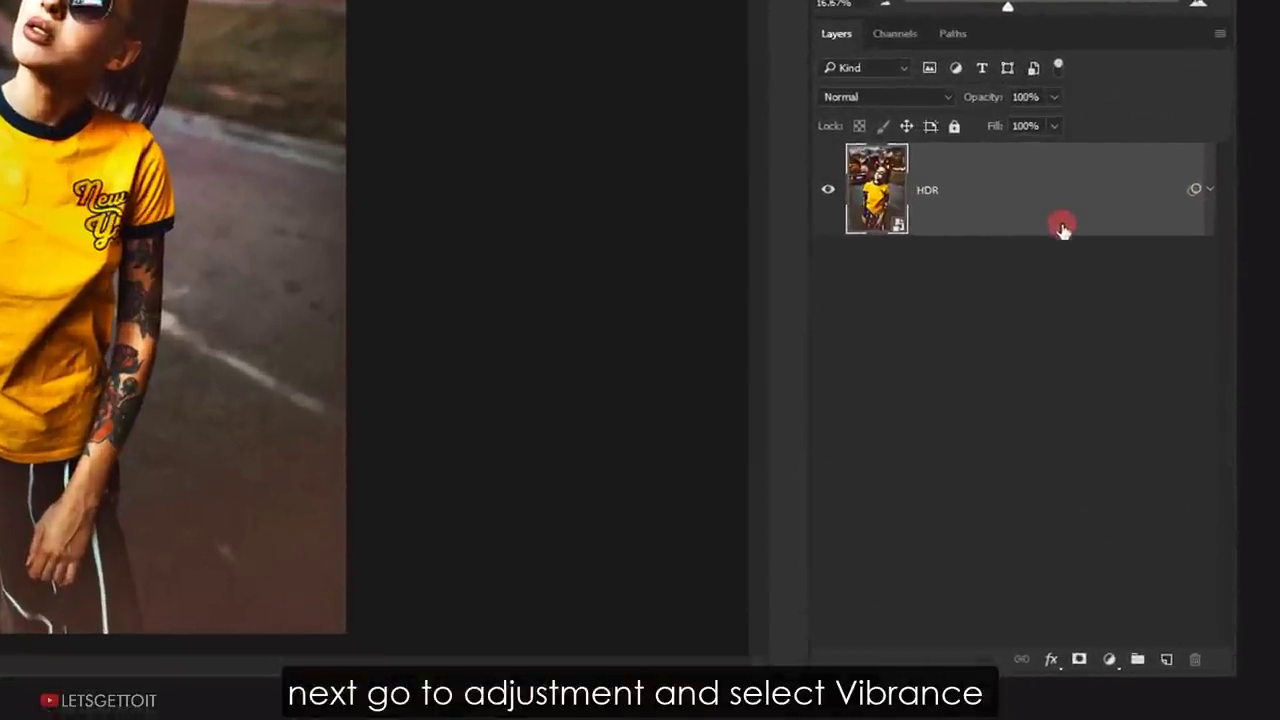
{"action": "left_click", "coordinate": [1102, 657]}
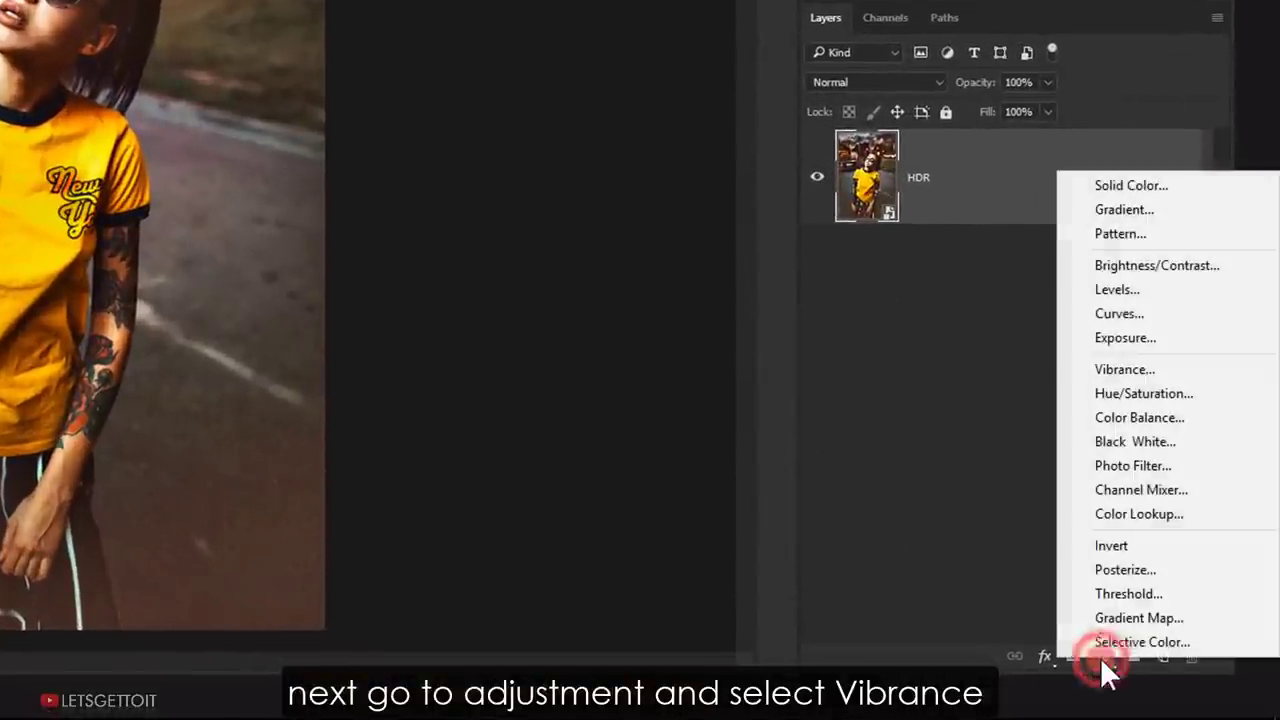
{"action": "left_click", "coordinate": [1114, 369]}
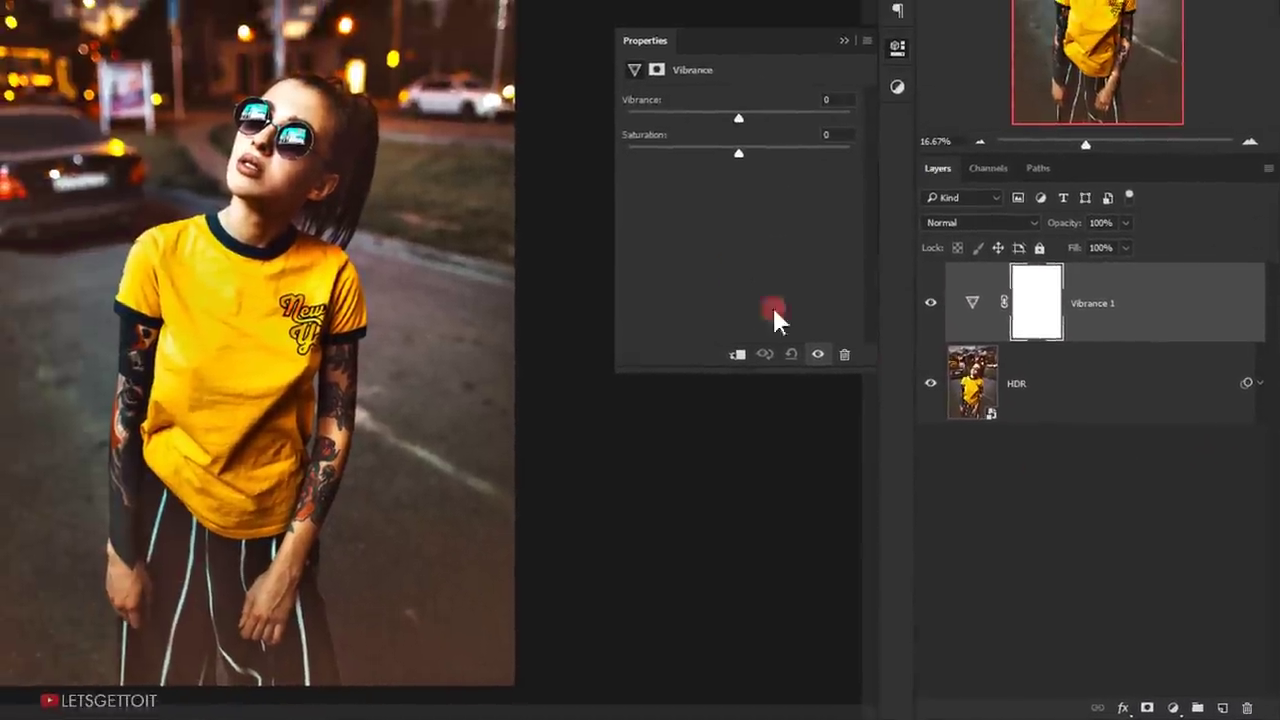
{"action": "mouse_move", "coordinate": [733, 117]}
{"action": "left_mouse_down"}
{"action": "mouse_move", "coordinate": [716, 116]}
{"action": "mouse_move", "coordinate": [727, 157]}
{"action": "left_mouse_up"}
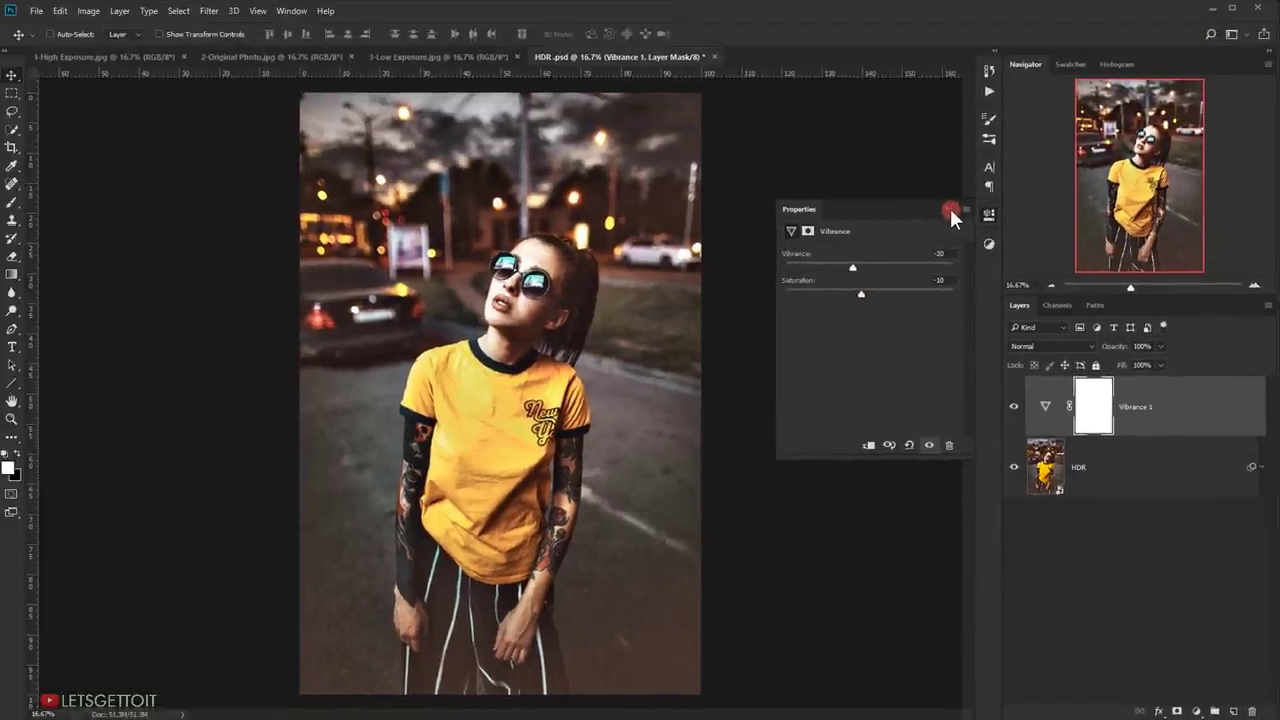
{"action": "left_click", "coordinate": [950, 208]}
Hide all panels and compare 2-Original Photo.jpg against the finished HDR.psd.
{"action": "key", "text": "Tab"}
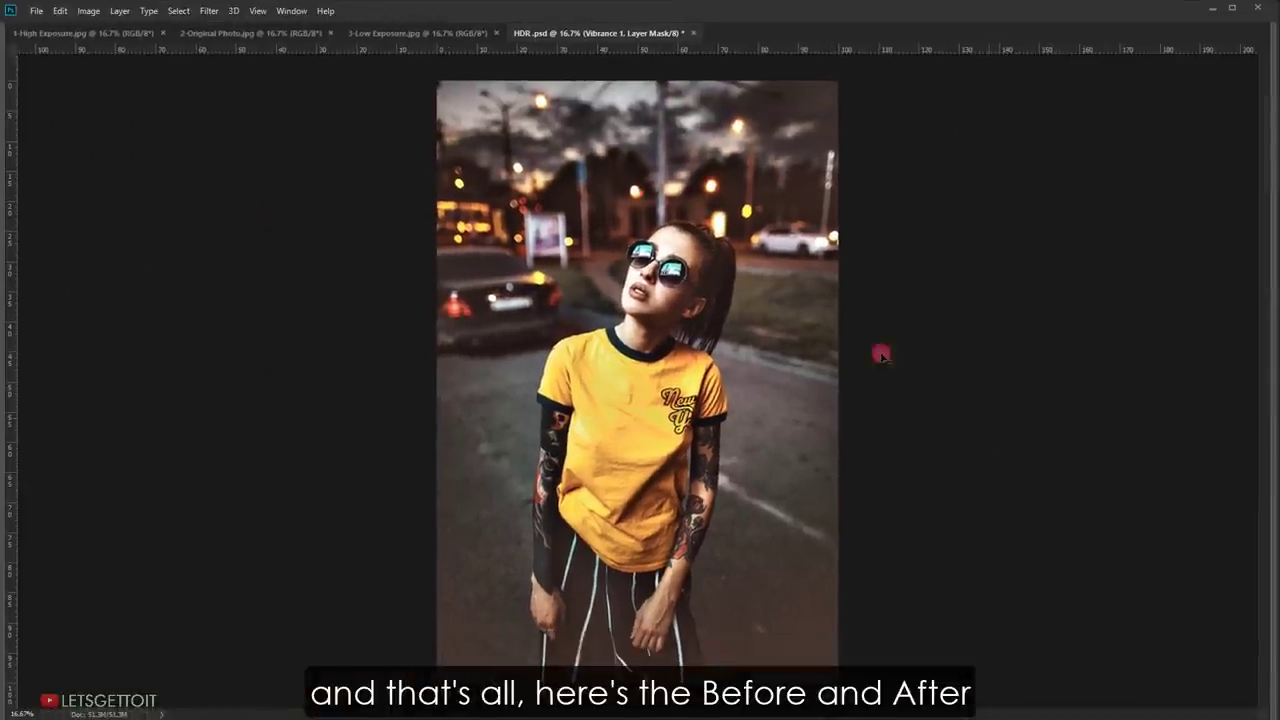
{"action": "left_click", "coordinate": [240, 33]}
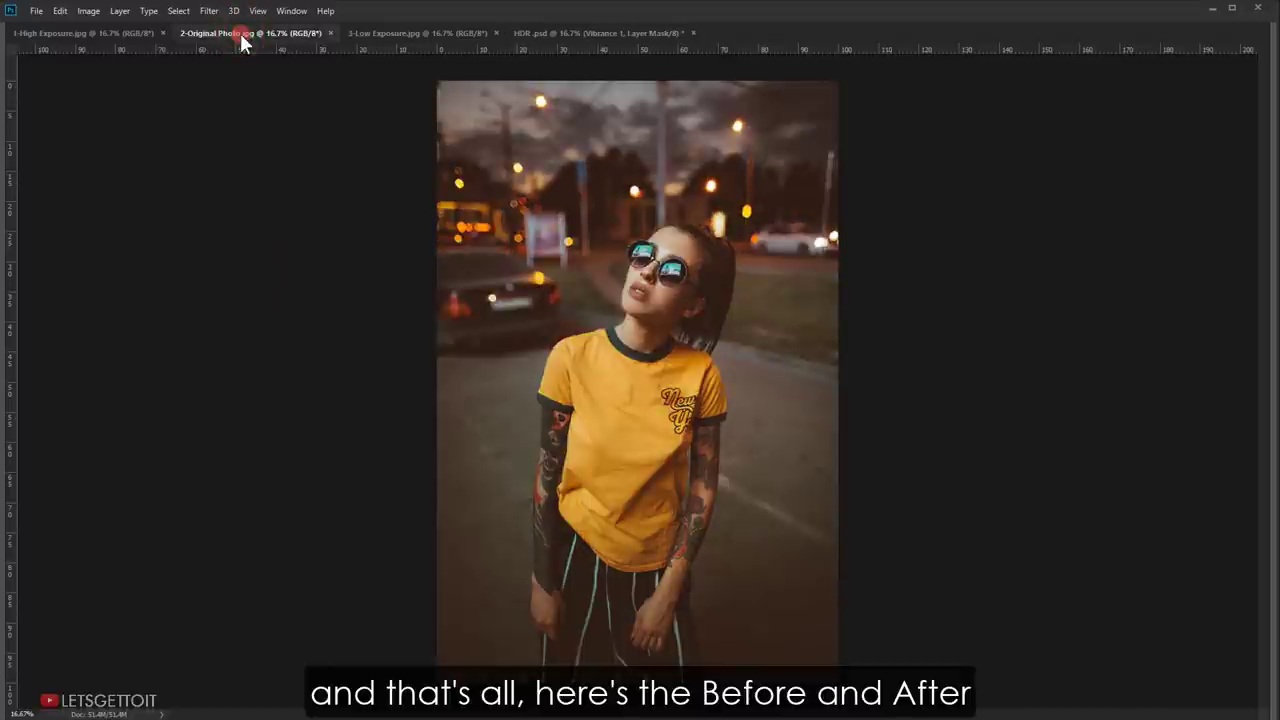
{"action": "left_click", "coordinate": [550, 33]}
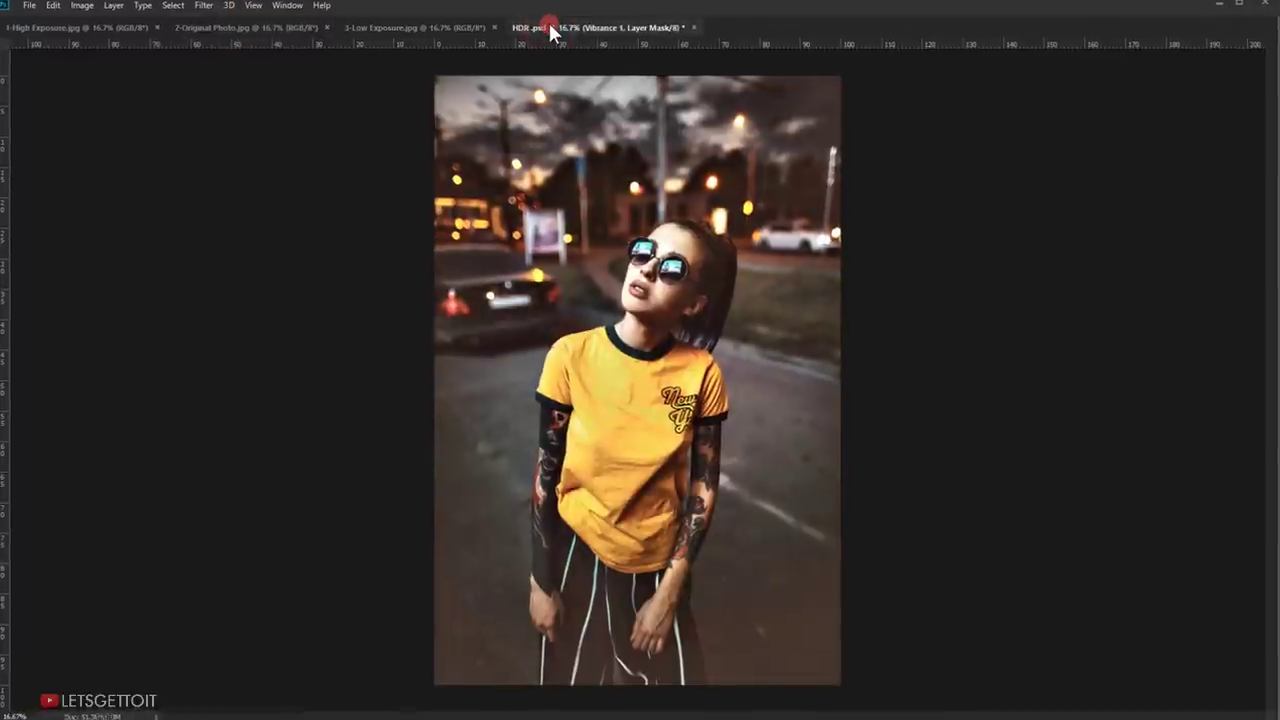